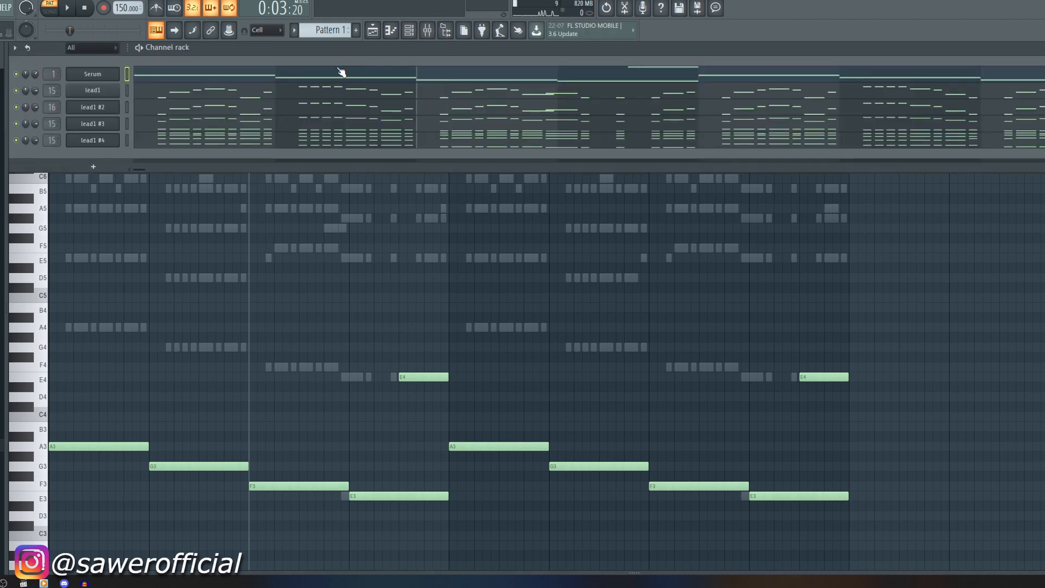
# Play the Serum channel's notes of Pattern 1 in the piano roll.
pyautogui.click(335, 74)
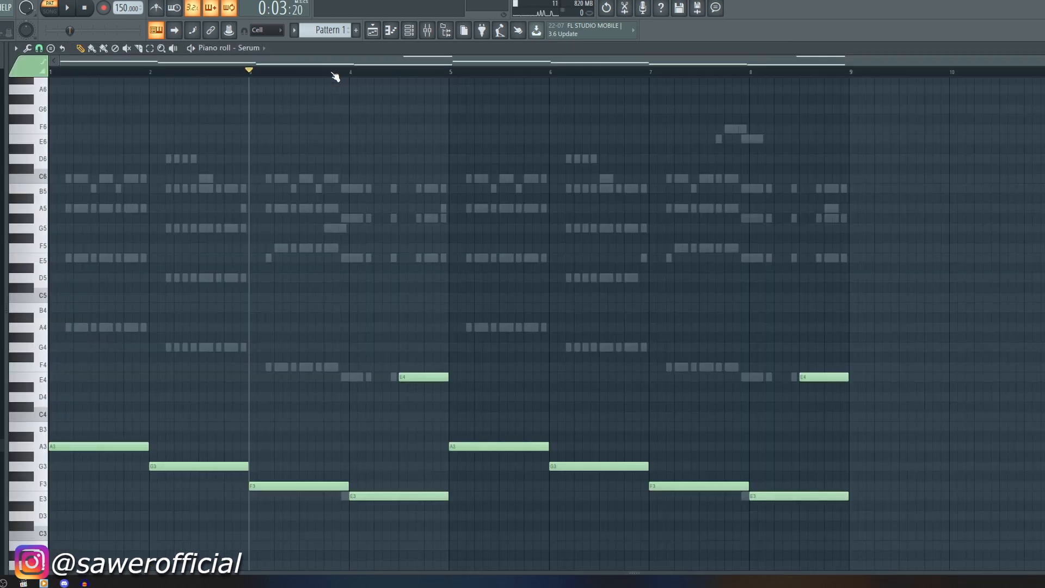
pyautogui.press('space')
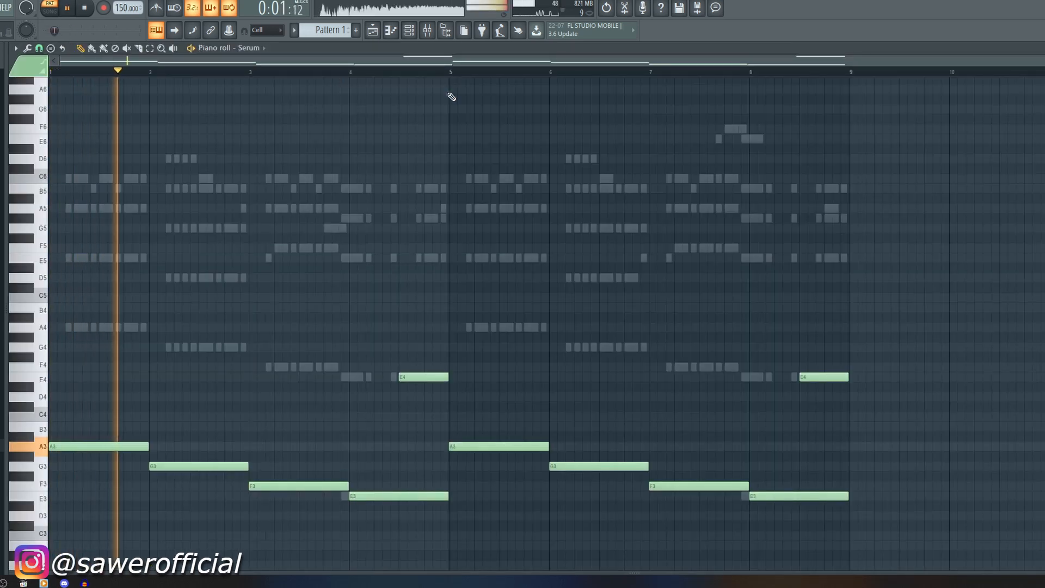
pyautogui.press('space')
pyautogui.click(409, 31)
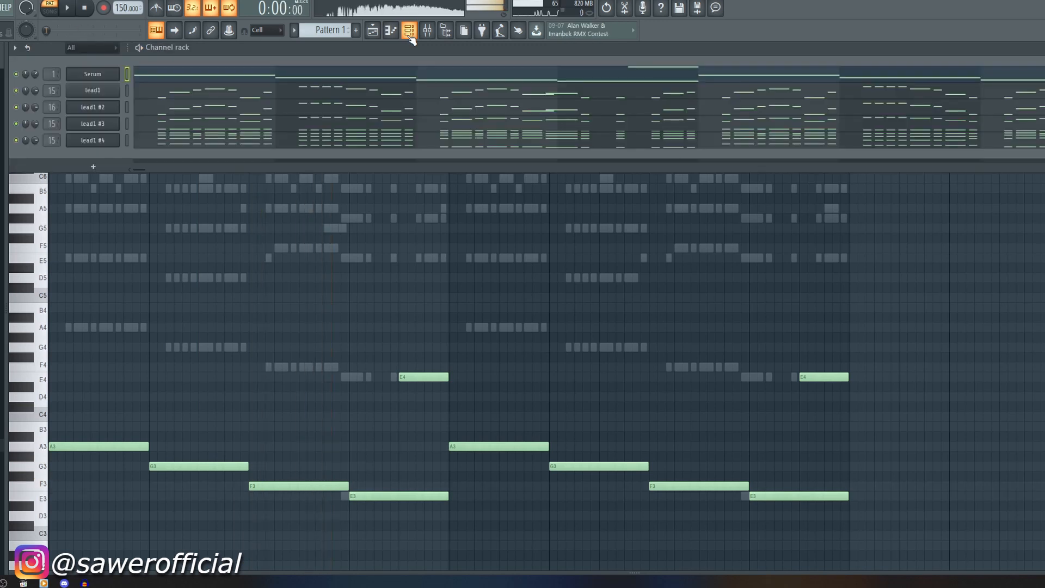
pyautogui.click(373, 32)
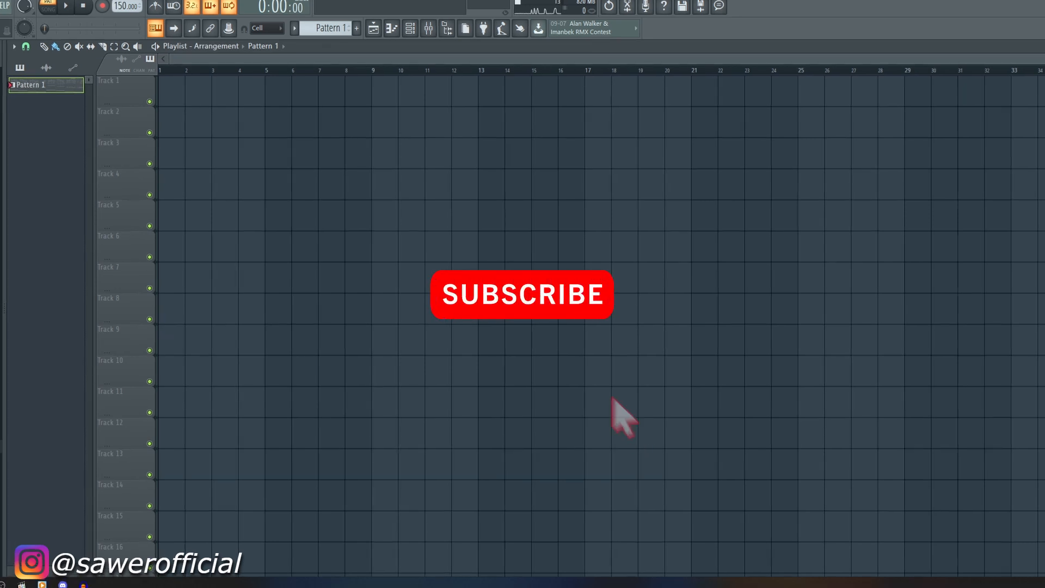
pyautogui.click(375, 224)
pyautogui.rightClick(486, 216)
# Cut the Serum channel's notes out of Pattern 1 and paste them into the Serum channel of Pattern 2.
pyautogui.click(409, 28)
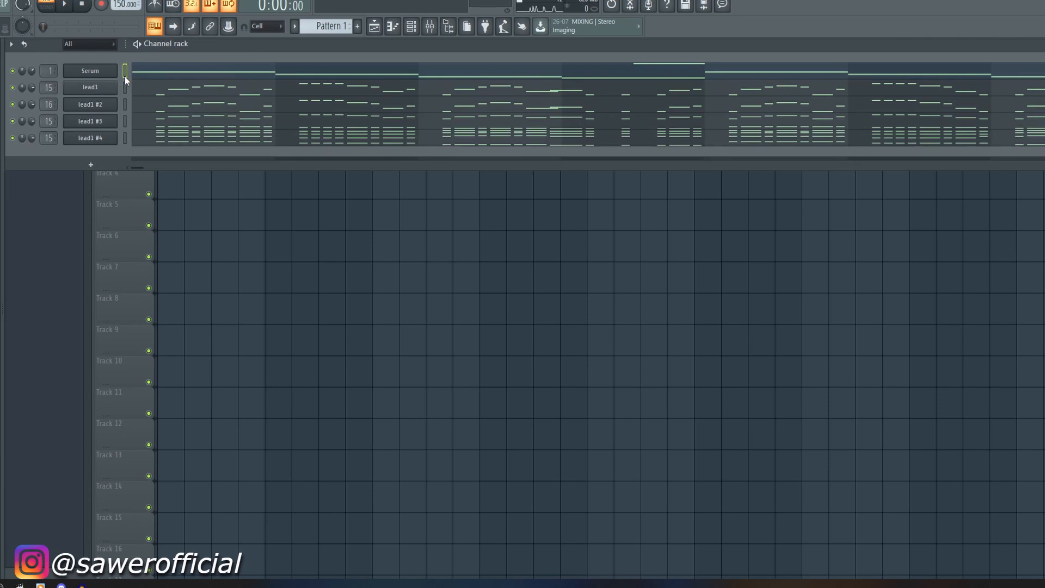
pyautogui.hotkey('ctrl', 'x')
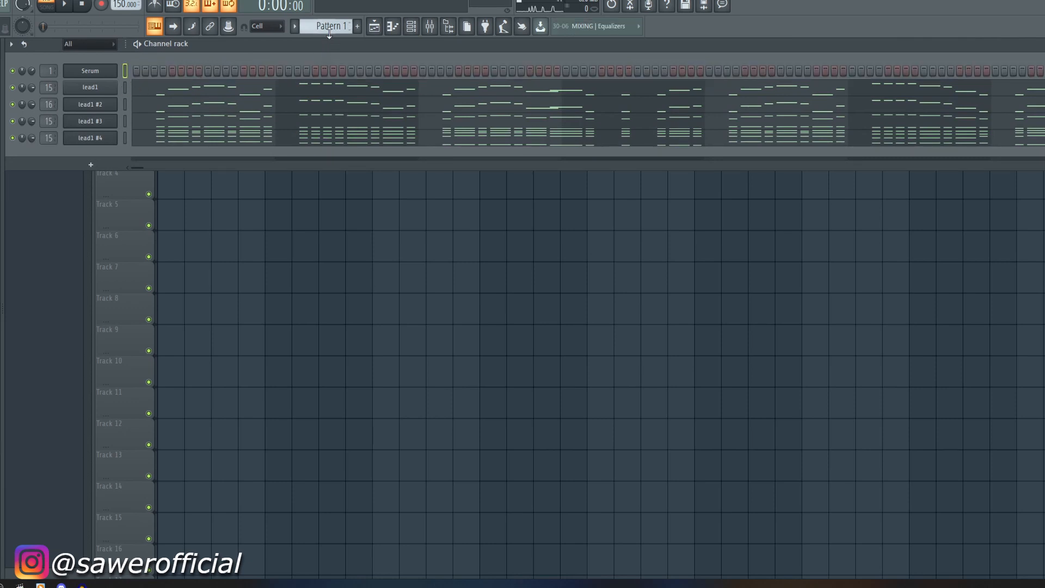
pyautogui.scroll(-1, 329, 31)
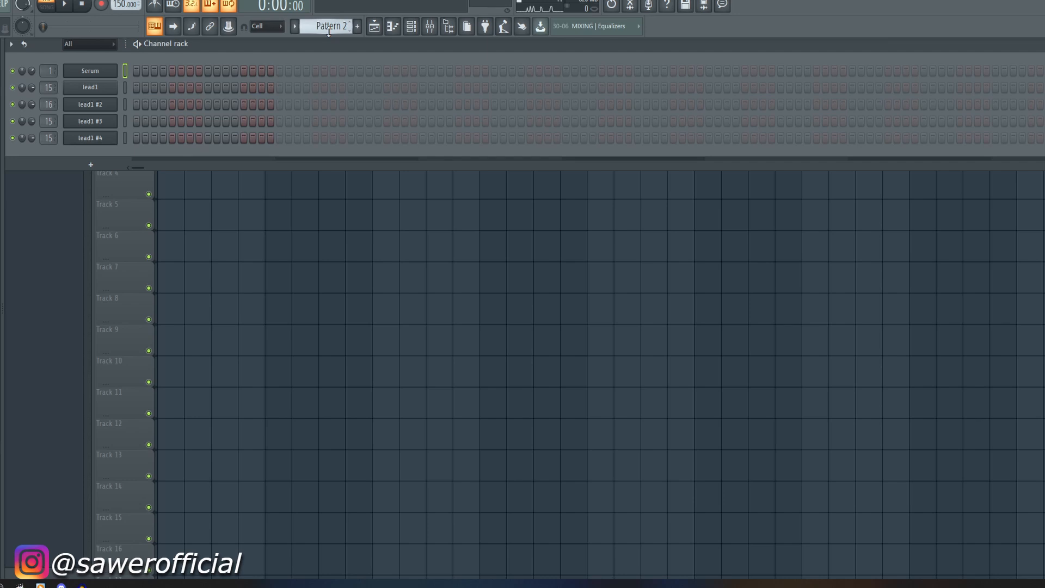
pyautogui.hotkey('ctrl', 'v')
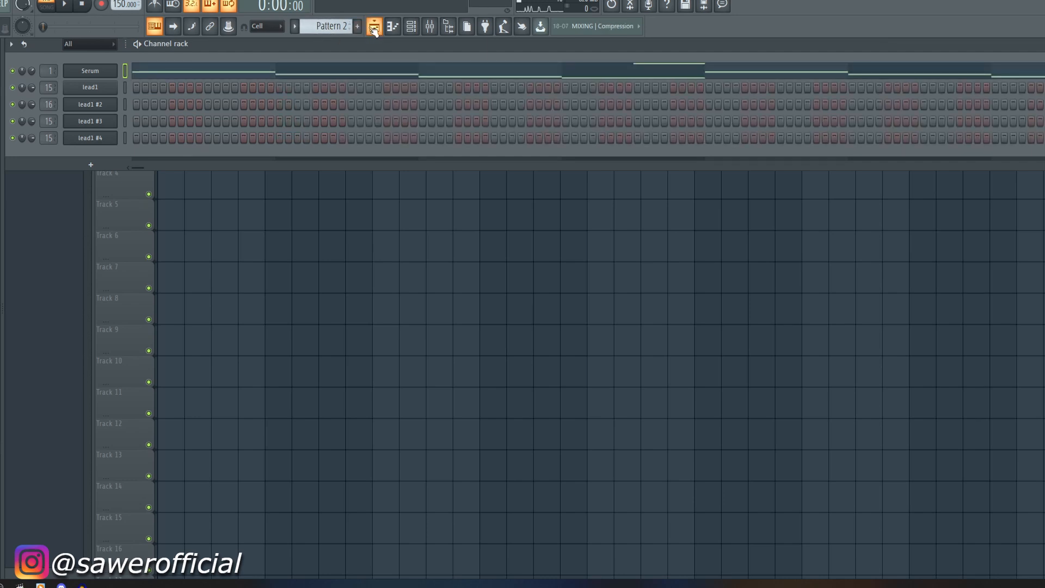
# Switch between Pattern 1 and Pattern 2 to compare their notes and briefly play the pattern.
pyautogui.scroll(1, 337, 26)
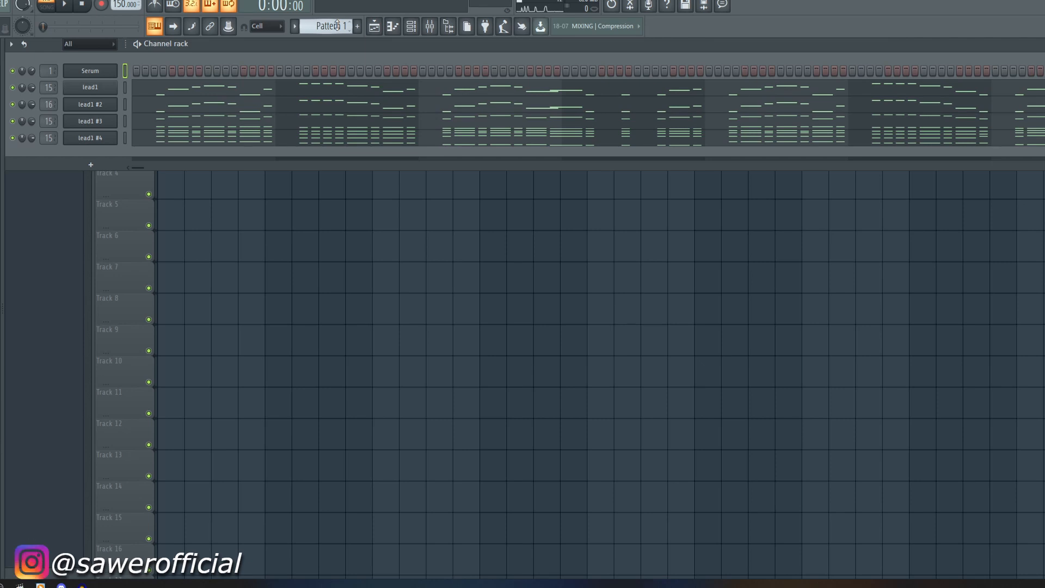
pyautogui.scroll(-1, 333, 31)
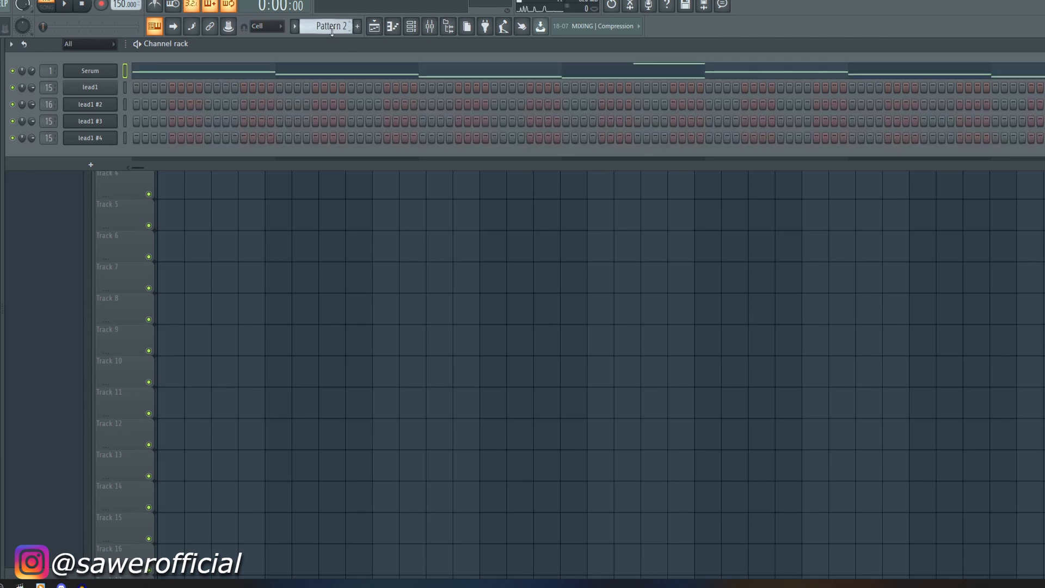
pyautogui.scroll(1, 332, 31)
pyautogui.scroll(-2, 332, 31)
pyautogui.scroll(1, 332, 31)
pyautogui.press('space')
pyautogui.press('space')
# Place two consecutive Pattern 2 clips on Track 5 of the playlist from bar 1 and switch playback to song mode.
pyautogui.press('F6')
pyautogui.moveTo(354, 203); pyautogui.dragTo(166, 202)
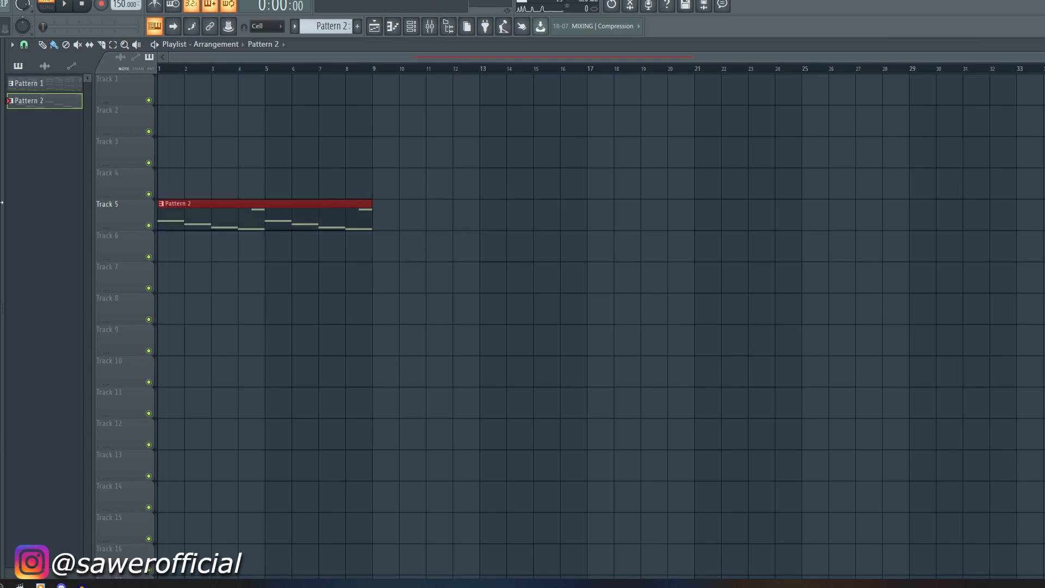
pyautogui.press('l')
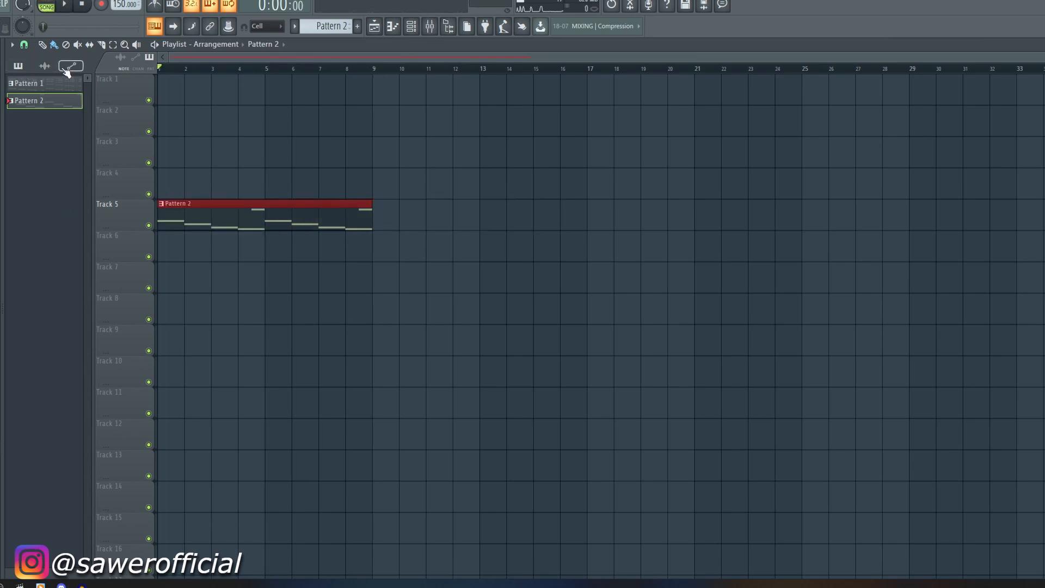
pyautogui.press('space')
pyautogui.moveTo(394, 215)
pyautogui.mouseDown()
pyautogui.moveTo(427, 214)
pyautogui.moveTo(400, 213)
pyautogui.mouseUp()
# Place two consecutive Pattern 1 clips on Track 7, starting at bar 17.
pyautogui.click(75, 88)
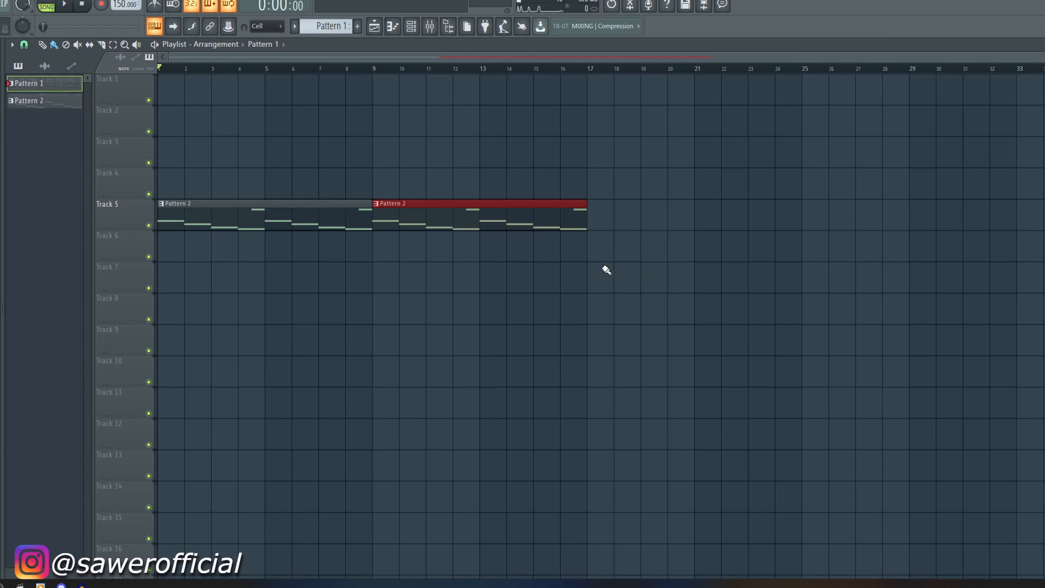
pyautogui.moveTo(588, 289)
pyautogui.mouseDown()
pyautogui.moveTo(793, 287)
pyautogui.moveTo(812, 423)
pyautogui.mouseUp()
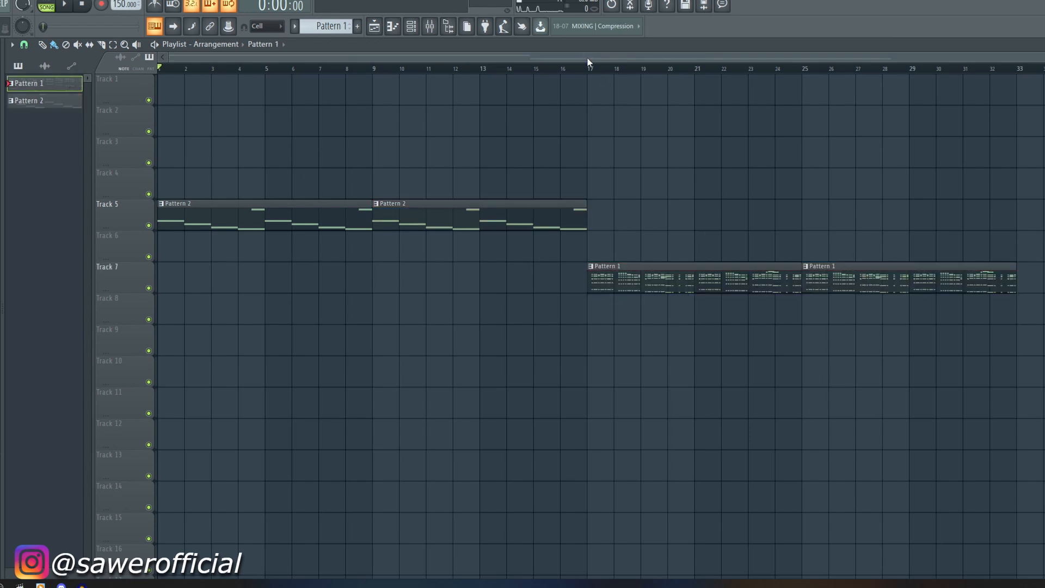
pyautogui.hscroll(4, 593, 73)
pyautogui.scroll(-2, 592, 73)
# Select the time range from bar 17 to bar 33 and play back the Pattern 1 section.
pyautogui.moveTo(532, 73); pyautogui.dragTo(900, 81)
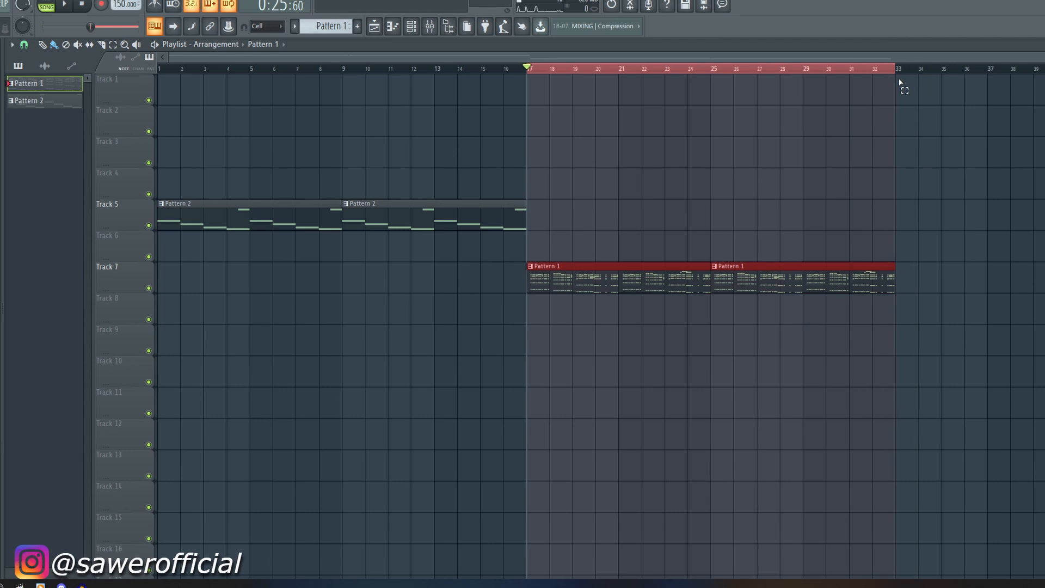
pyautogui.keyDown('ctrl'); pyautogui.click(844, 163); pyautogui.keyUp('ctrl')
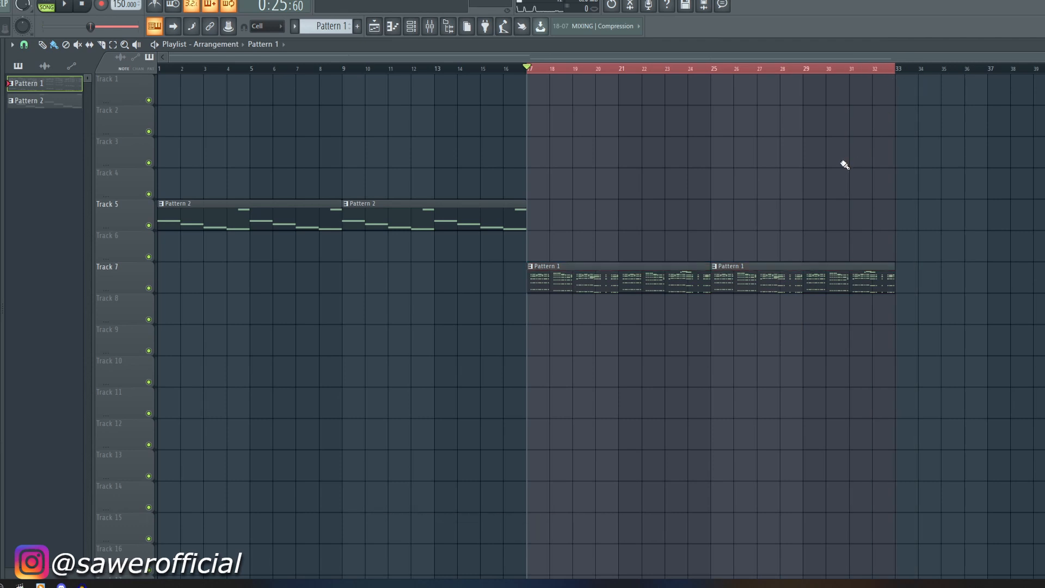
pyautogui.press('space')
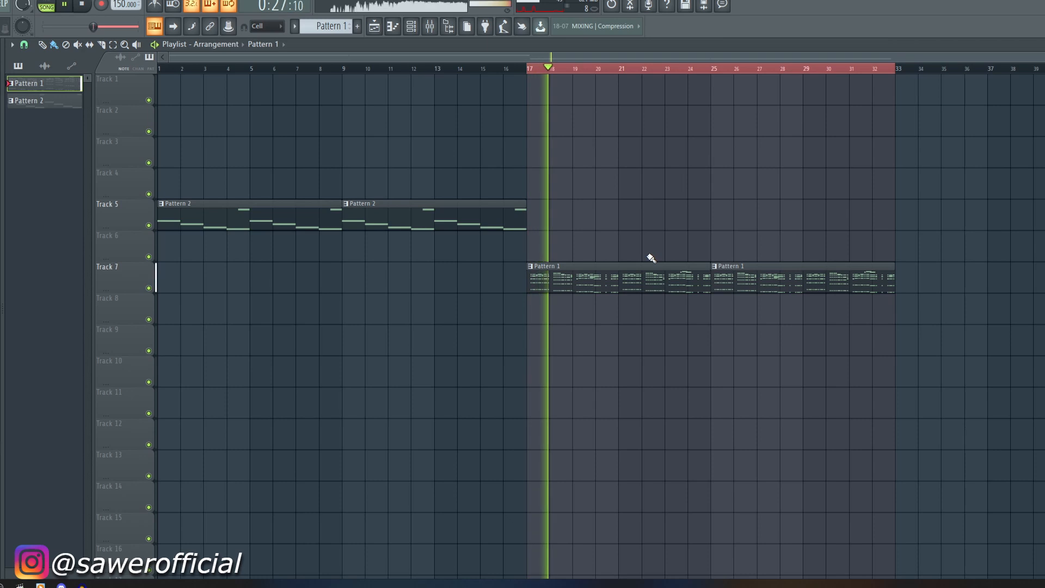
pyautogui.press('space')
pyautogui.moveTo(637, 232); pyautogui.dragTo(960, 417)
pyautogui.keyDown('ctrl'); pyautogui.click(544, 353); pyautogui.keyUp('ctrl')
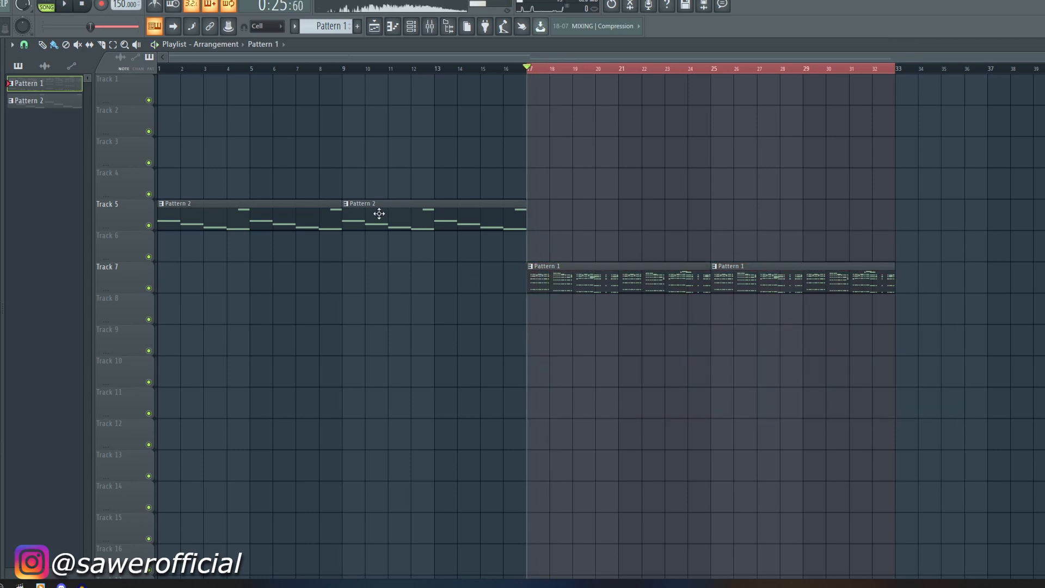
pyautogui.moveTo(392, 206); pyautogui.dragTo(169, 263)
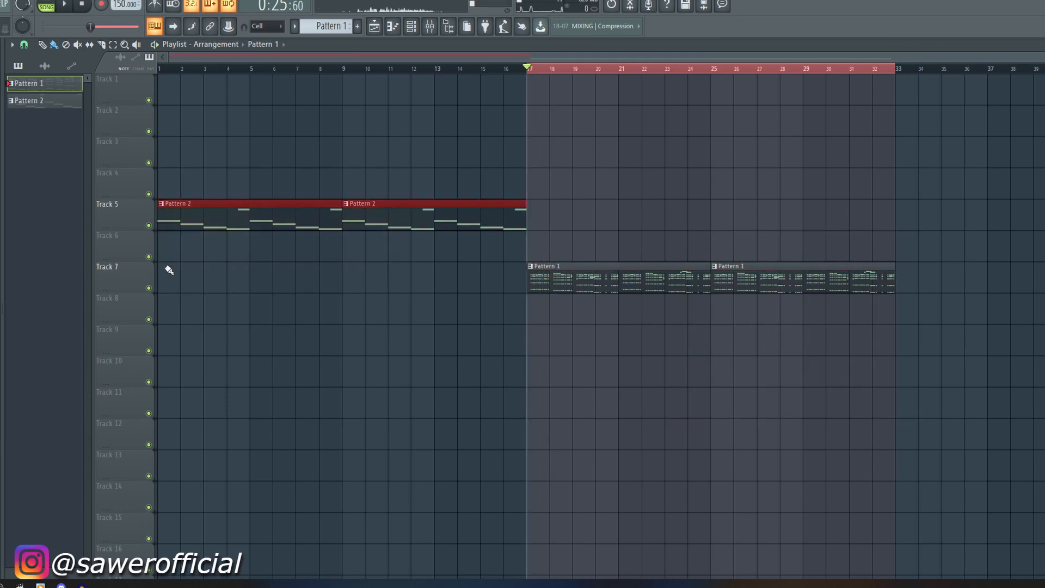
pyautogui.keyDown('ctrl'); pyautogui.click(378, 304); pyautogui.keyUp('ctrl')
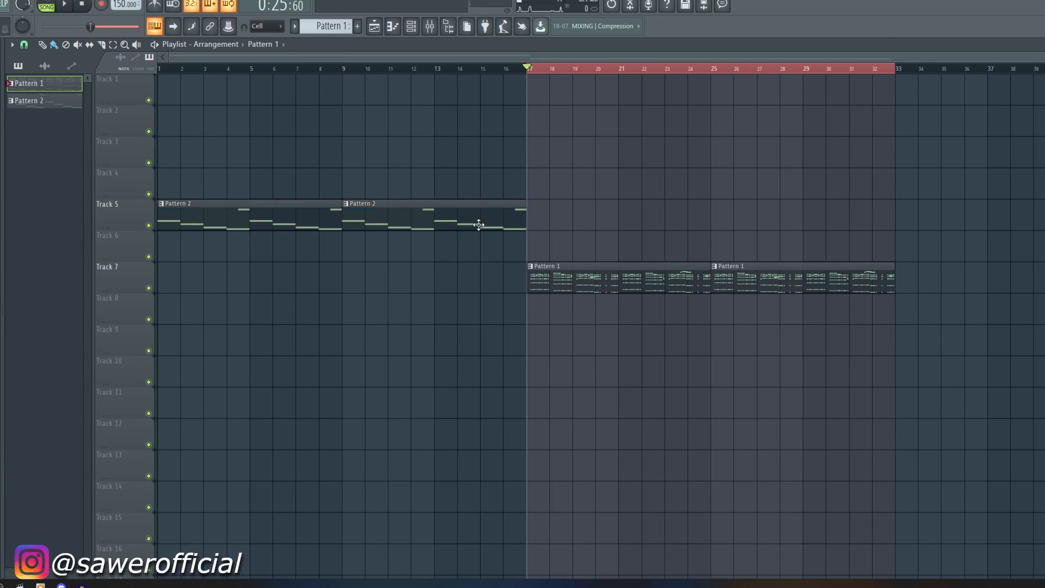
pyautogui.moveTo(478, 225); pyautogui.dragTo(126, 299)
pyautogui.keyDown('ctrl'); pyautogui.click(402, 342); pyautogui.keyUp('ctrl')
# Move both Pattern 1 clips on Track 7 later so that they start at bar 25.
pyautogui.moveTo(544, 255); pyautogui.dragTo(900, 365)
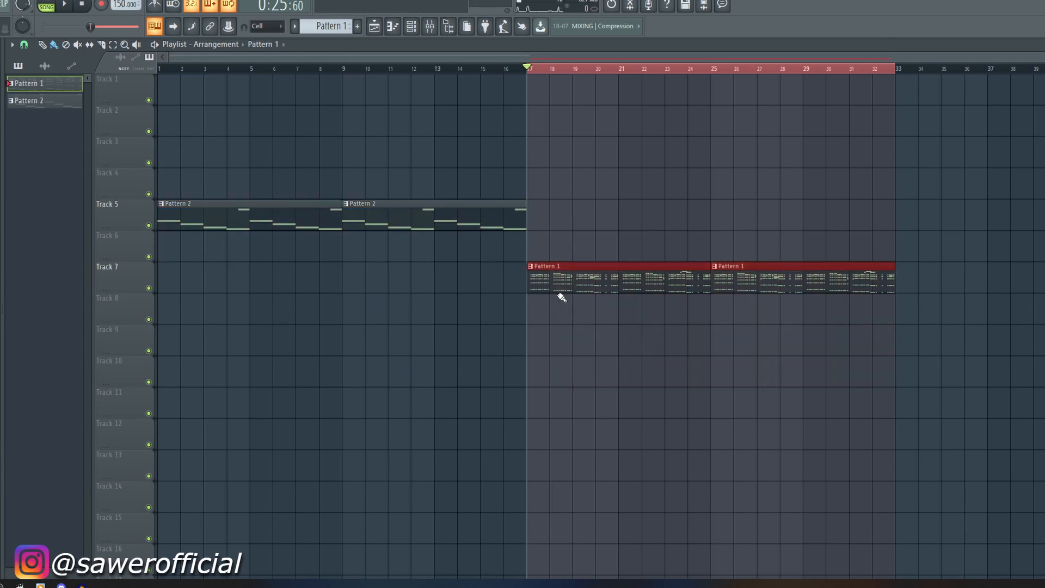
pyautogui.moveTo(548, 281); pyautogui.dragTo(738, 281)
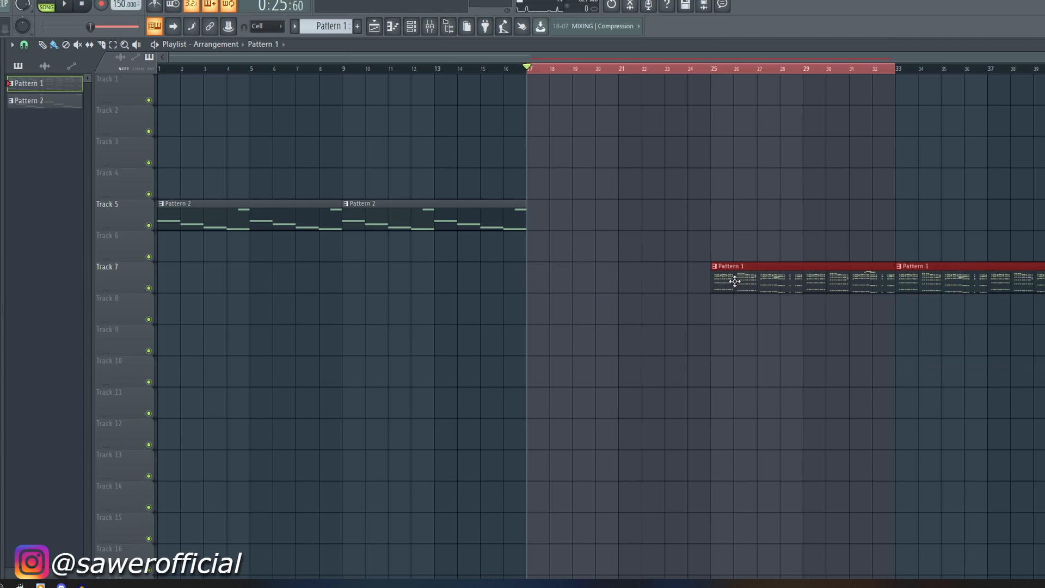
pyautogui.click(730, 352)
# Fill the gap on Track 5 from bar 17 to bar 25 with eight one-bar Pattern 2 clips.
pyautogui.moveTo(479, 207)
pyautogui.mouseDown()
pyautogui.moveTo(700, 210)
pyautogui.moveTo(555, 227)
pyautogui.moveTo(689, 224)
pyautogui.mouseUp()
pyautogui.hotkey('ctrl', 'a')
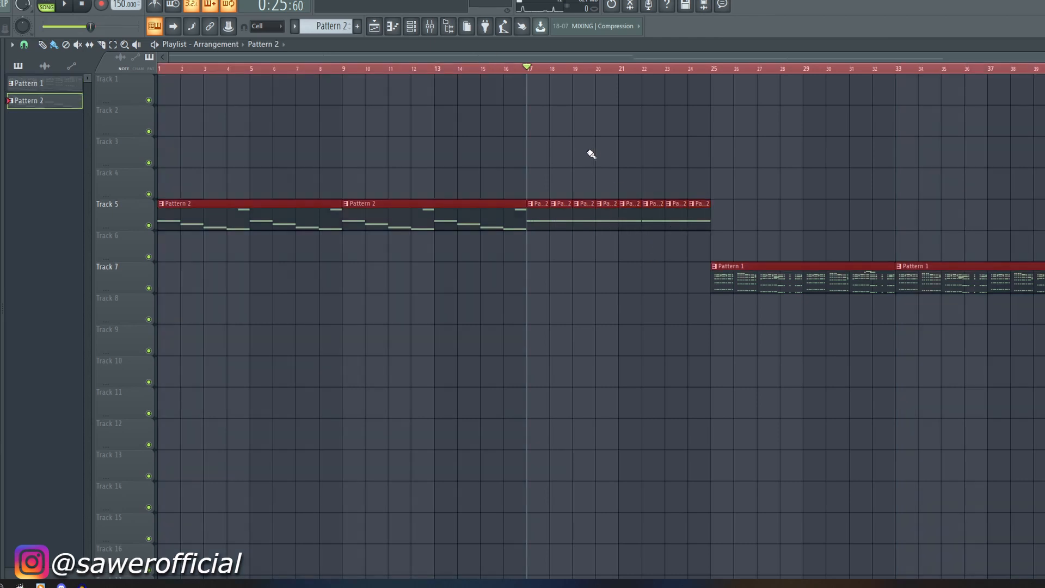
pyautogui.hotkey('ctrl', 'd')
# Play back the arrangement, jumping to the Pattern 1 section at bar 25.
pyautogui.press('space')
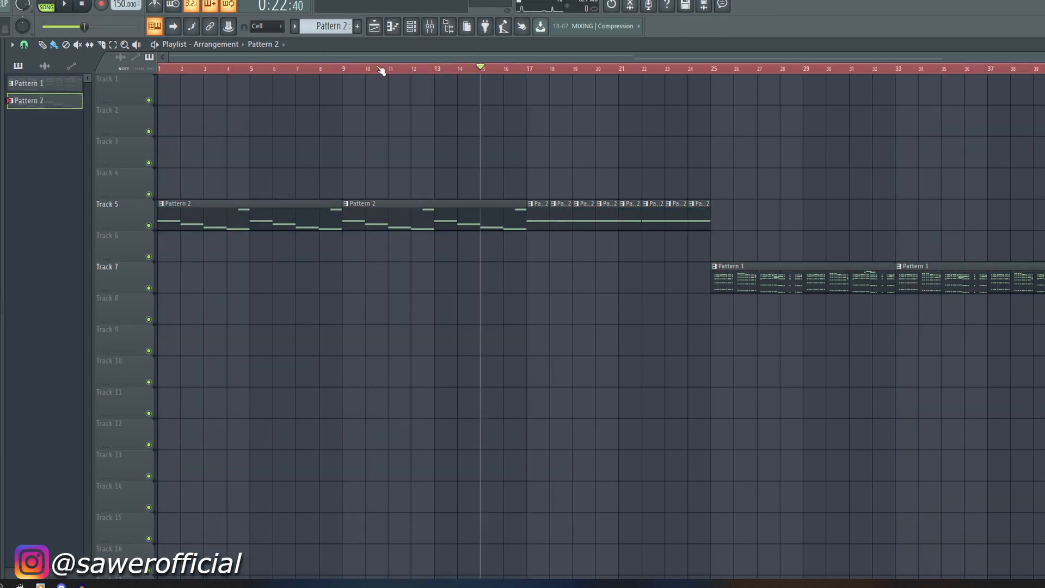
pyautogui.click(715, 69)
pyautogui.press('space')
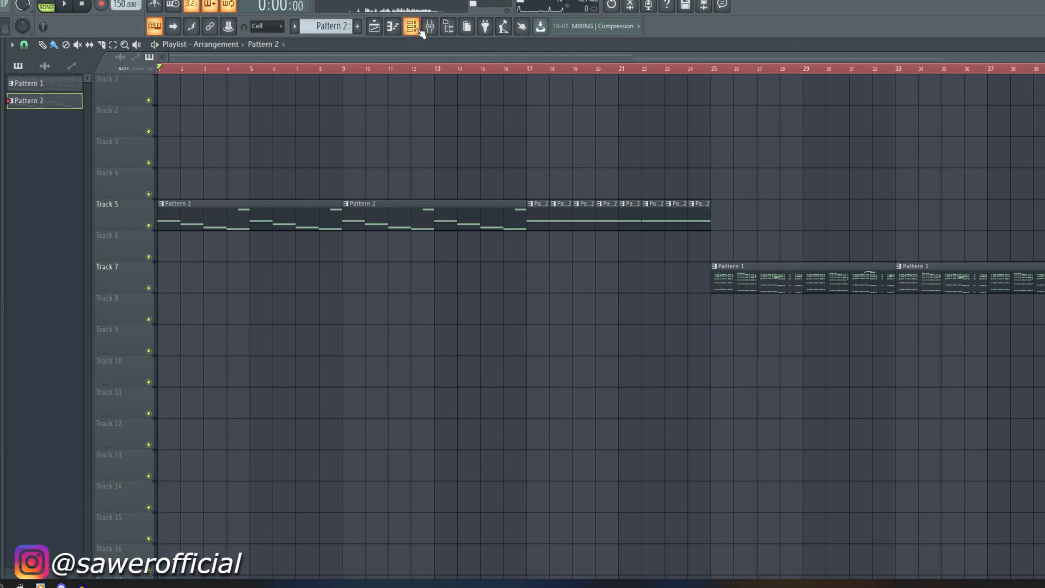
# Add a second Serum instrument to the channel rack for Pattern 2.
pyautogui.click(392, 28)
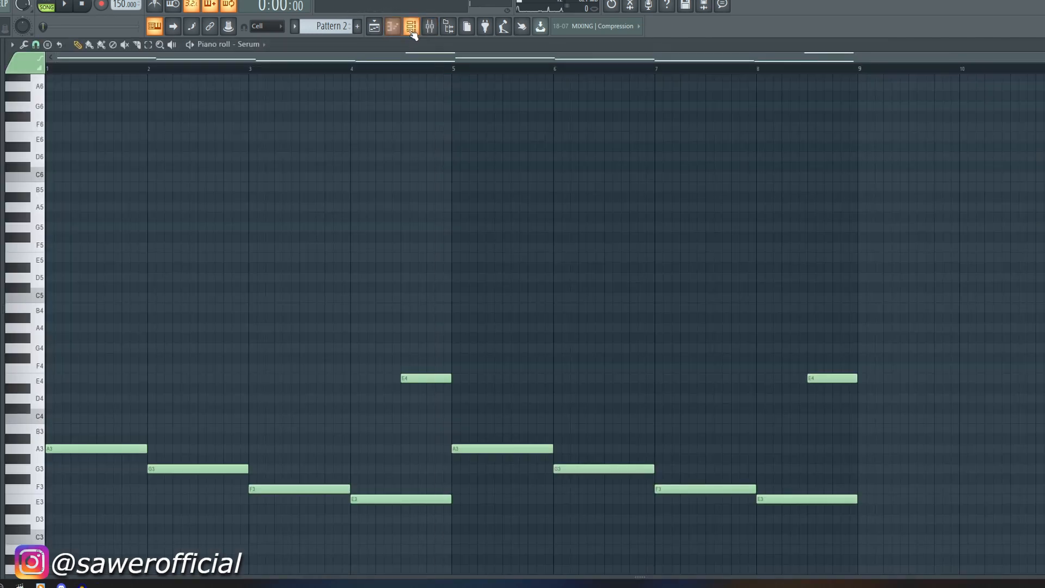
pyautogui.click(406, 33)
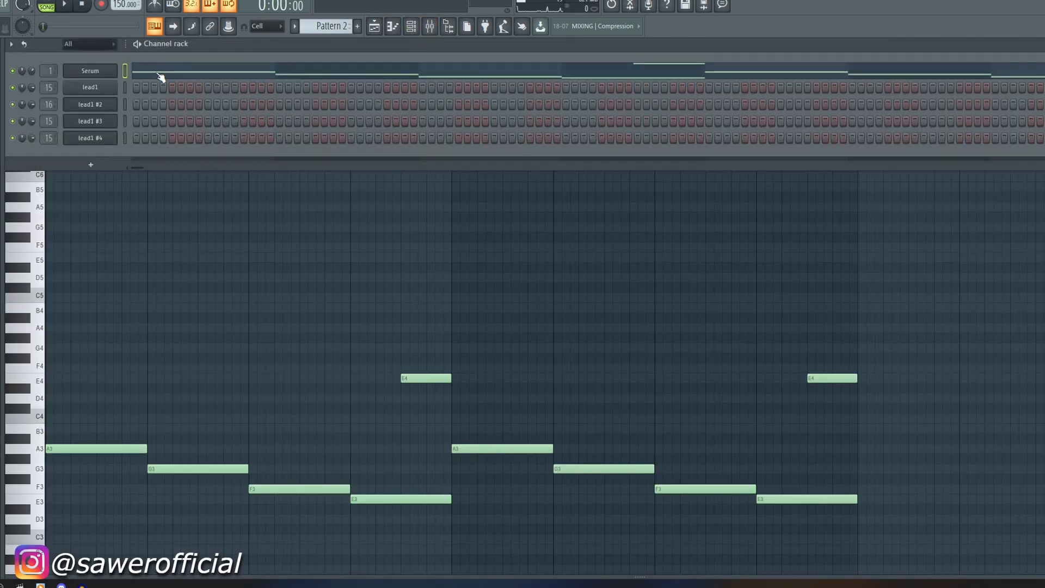
pyautogui.moveTo(98, 166)
pyautogui.click(94, 165)
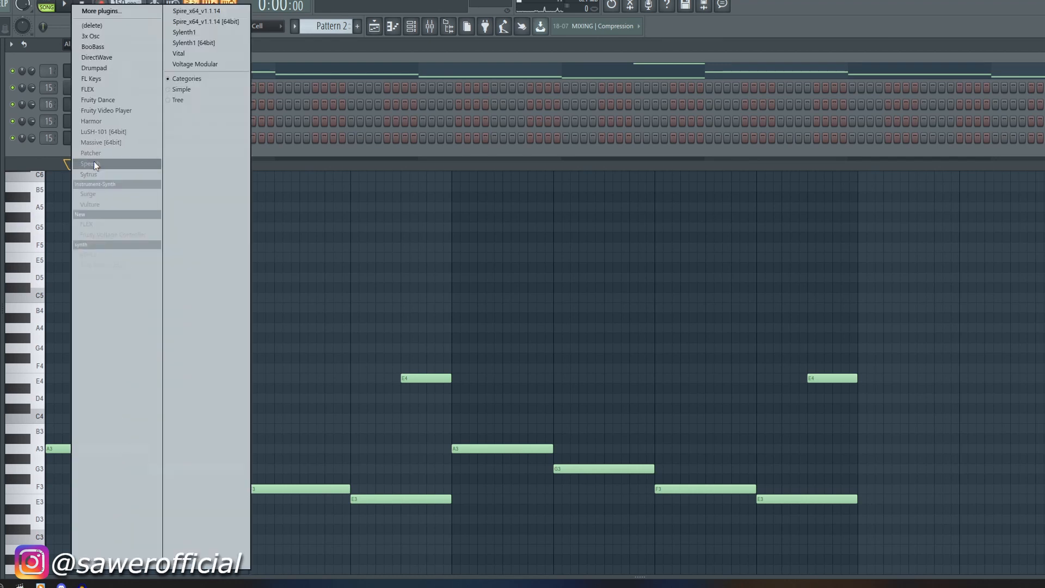
pyautogui.click(90, 551)
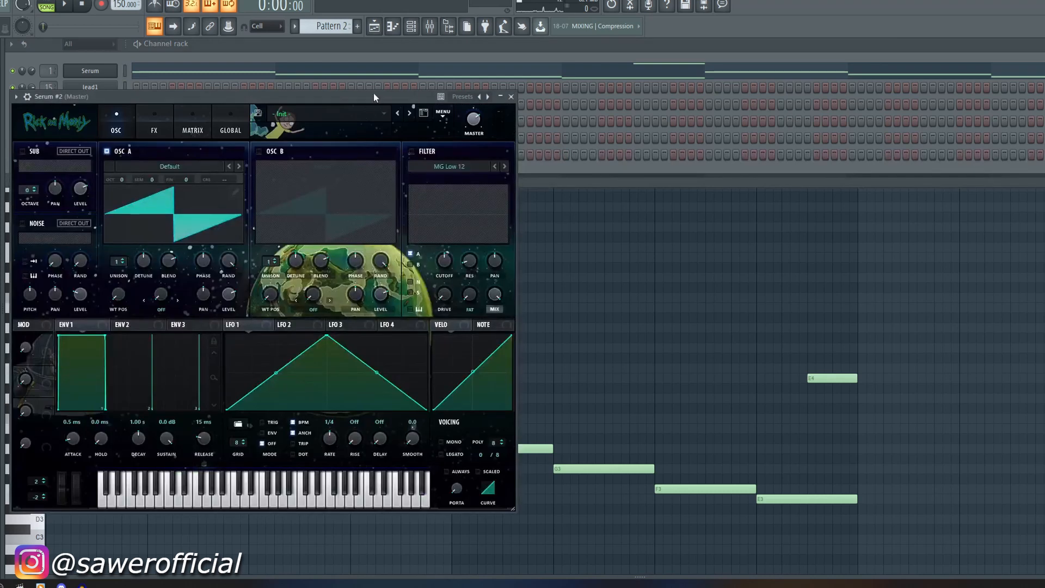
# Try the LD - Sandstorm preset from Serum Pack V2 in the new Serum instance.
pyautogui.click(356, 112)
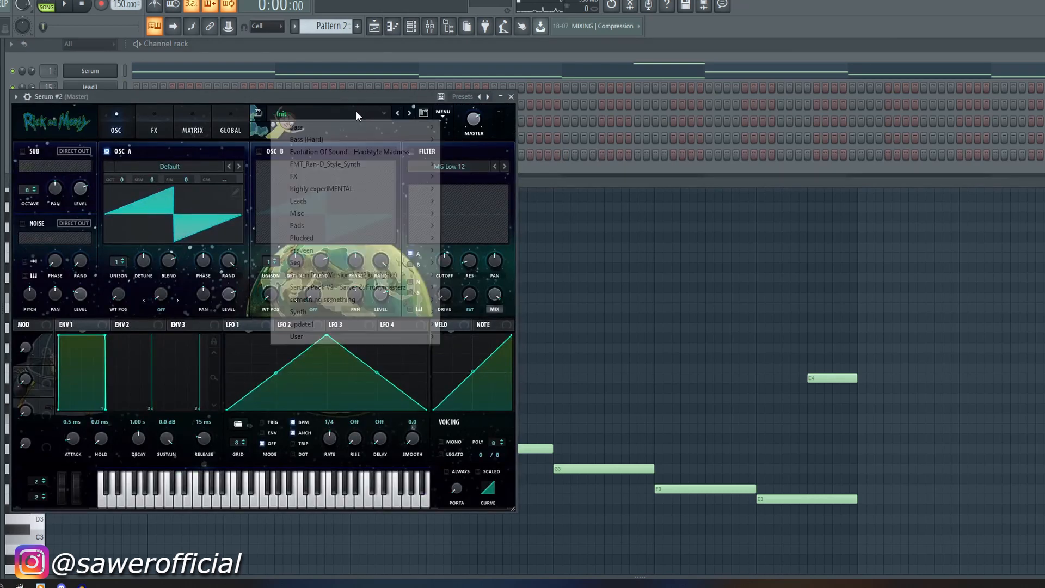
pyautogui.moveTo(385, 293)
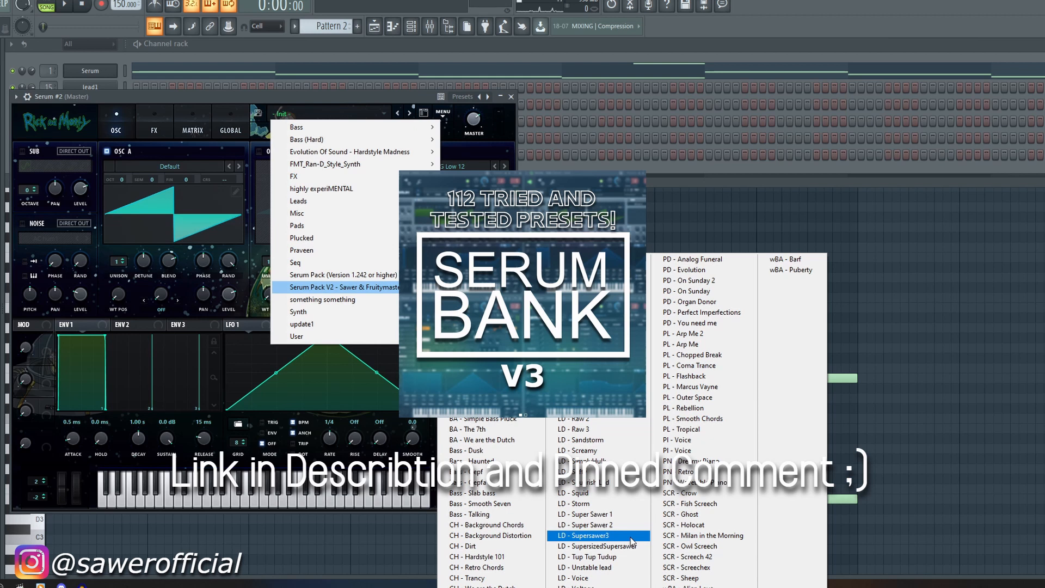
pyautogui.click(609, 440)
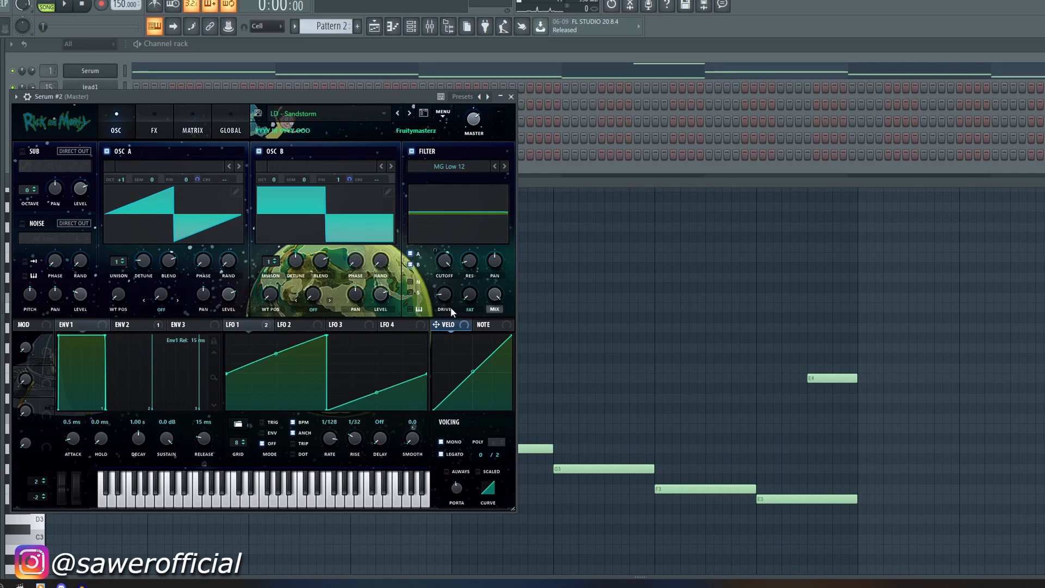
# Load the LD - Squarish Lad preset from Serum Pack V2 in the new Serum instance.
pyautogui.moveTo(374, 96); pyautogui.dragTo(561, 100)
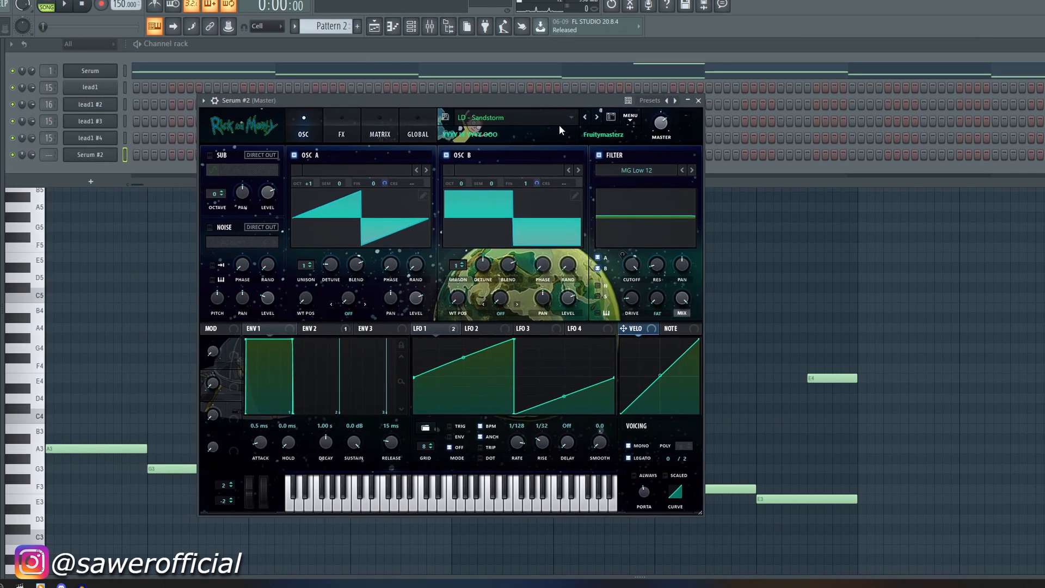
pyautogui.click(512, 119)
pyautogui.moveTo(549, 292)
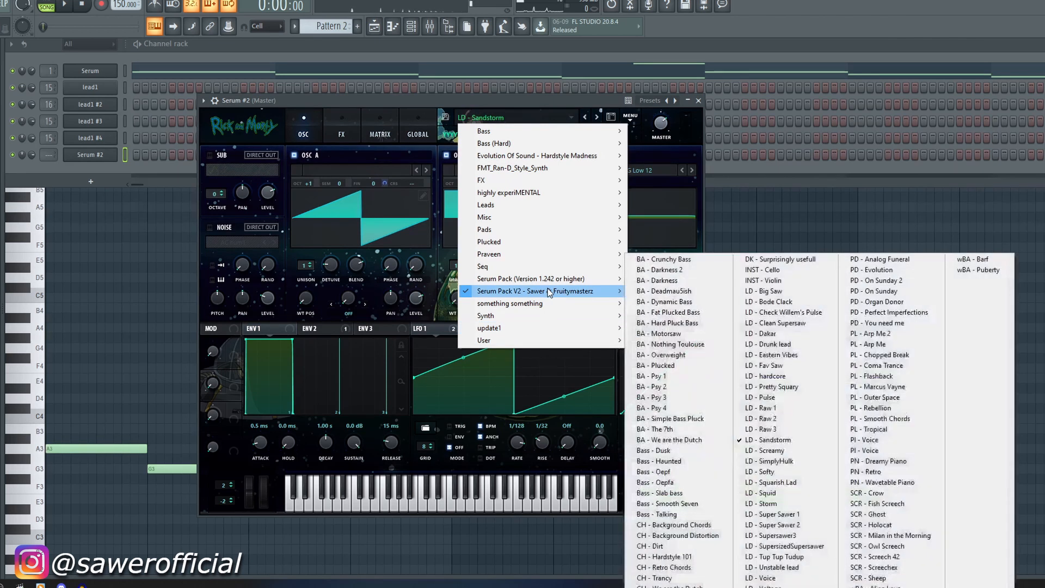
pyautogui.click(798, 485)
pyautogui.moveTo(633, 286); pyautogui.dragTo(633, 362)
# Switch the second Serum back to the LD - Sandstorm preset from Serum Pack V2 and turn off oscillator B.
pyautogui.click(525, 118)
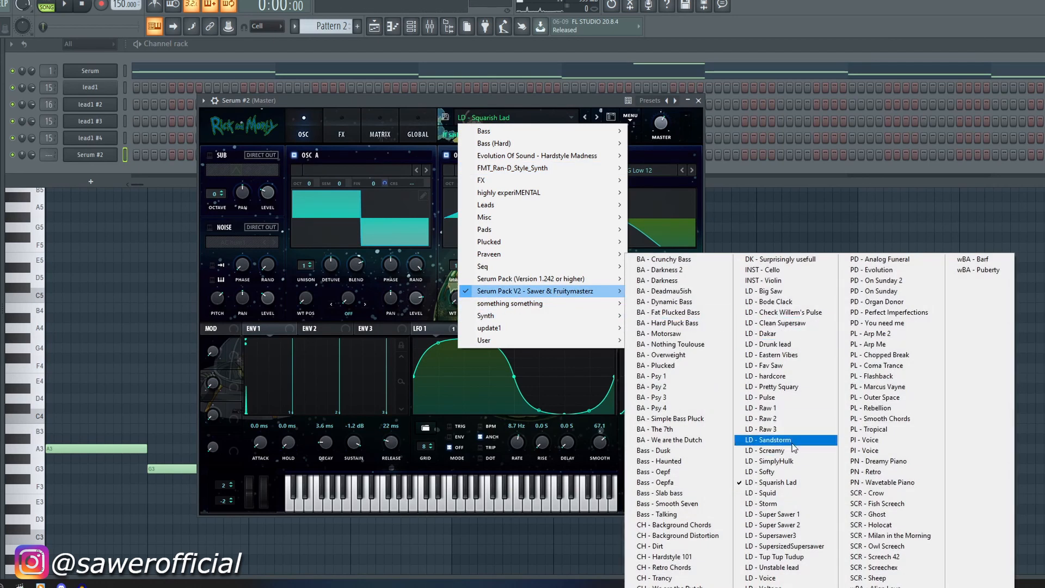
pyautogui.click(784, 440)
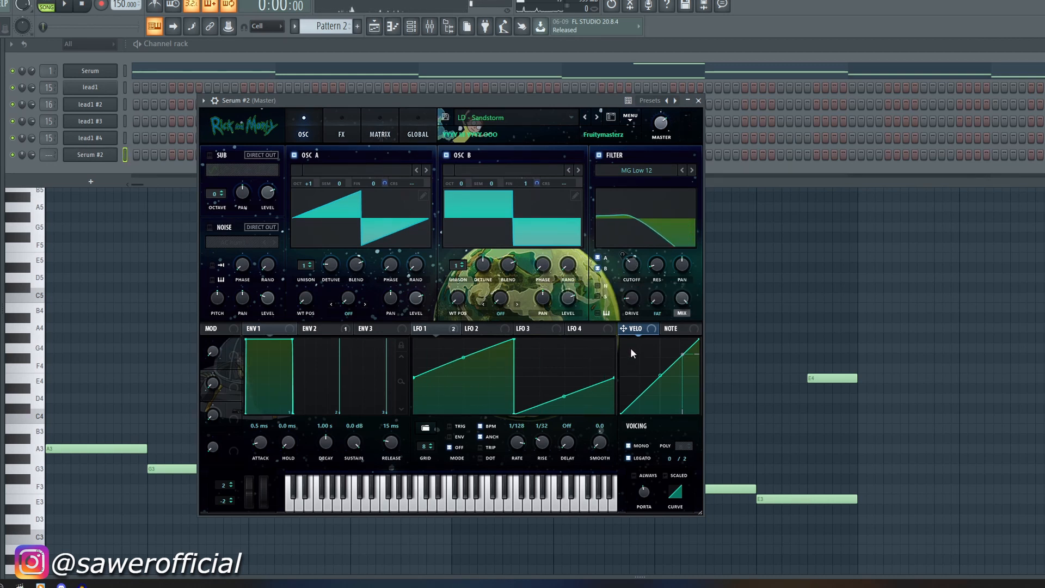
pyautogui.click(449, 156)
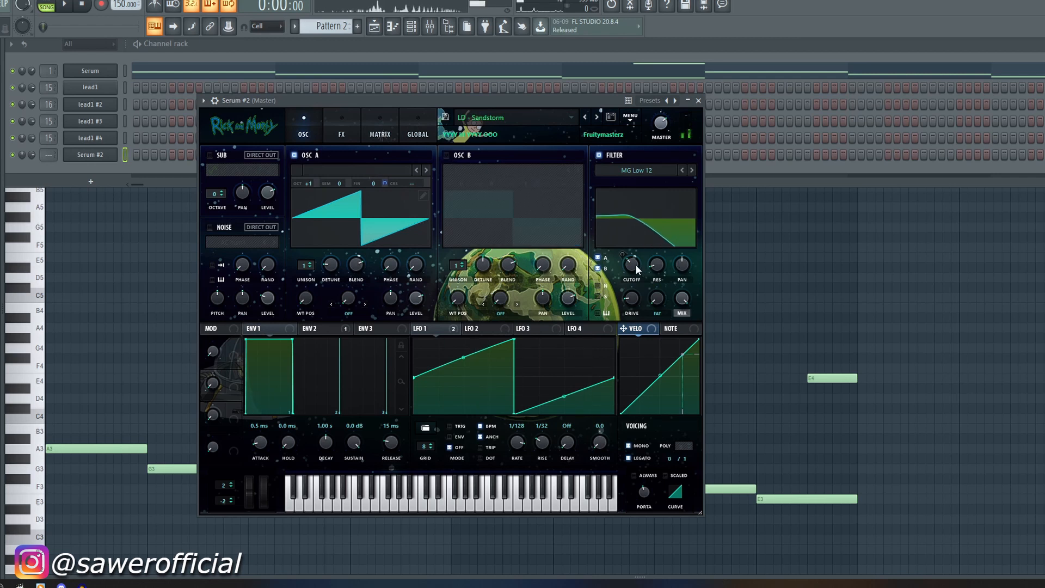
pyautogui.moveTo(636, 265)
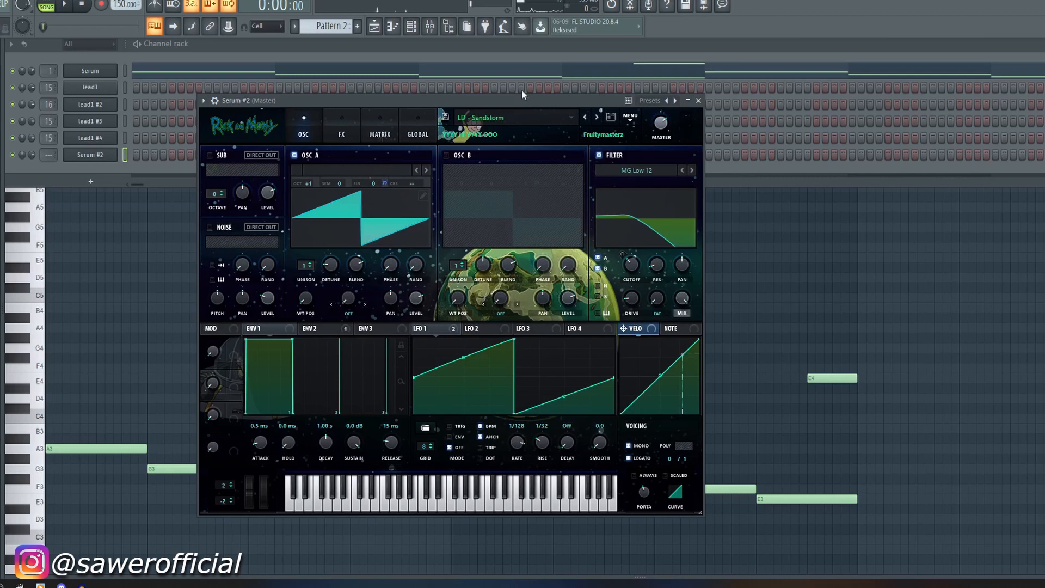
# Write one-bar root notes A3, G3, F3 and E3 over bars 1 to 4 of Pattern 2 for Serum #2.
pyautogui.click(403, 27)
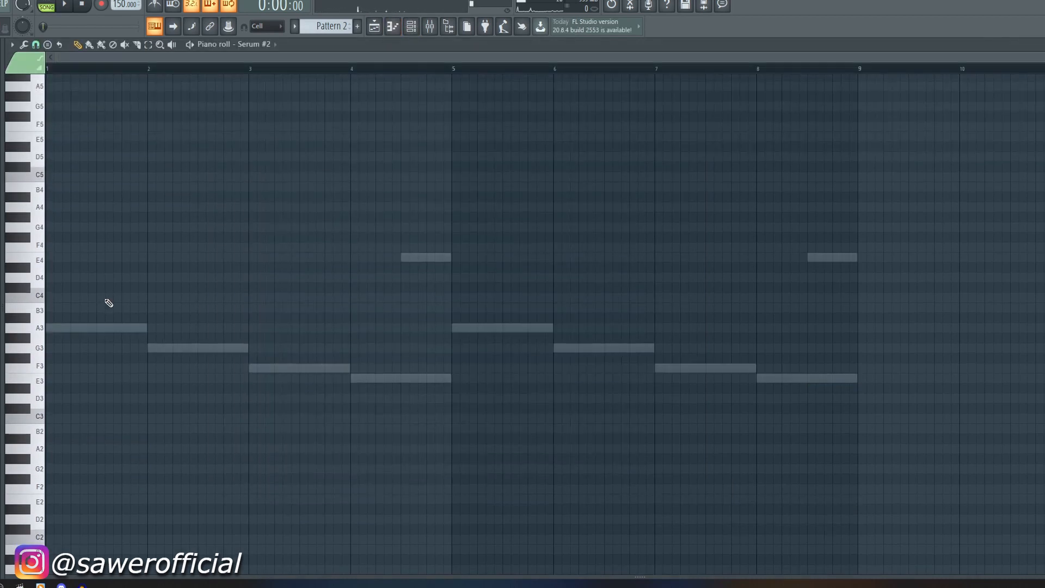
pyautogui.press('space')
pyautogui.scroll(2, 84, 57)
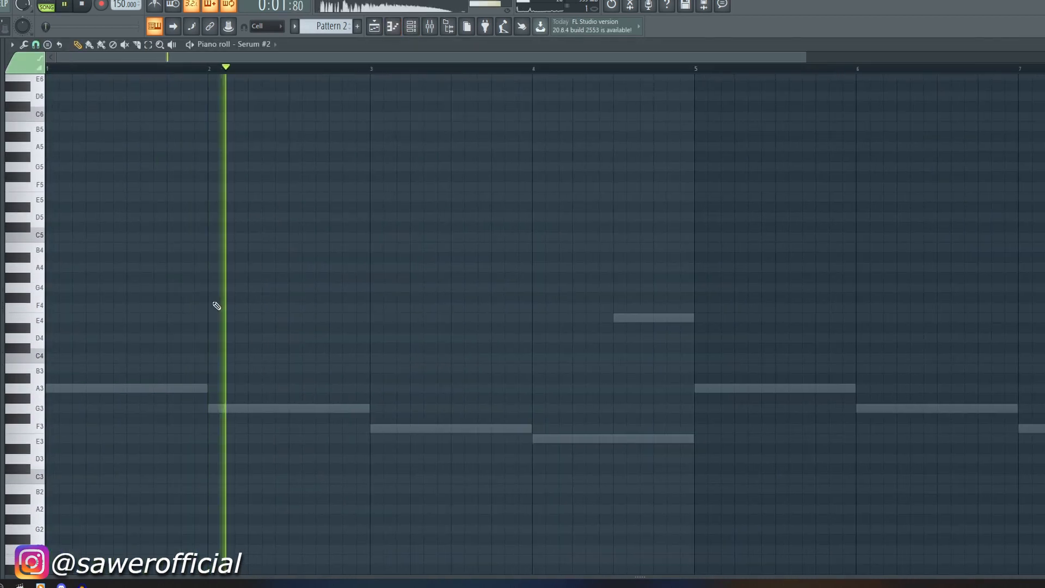
pyautogui.press('space')
pyautogui.scroll(1, 327, 29)
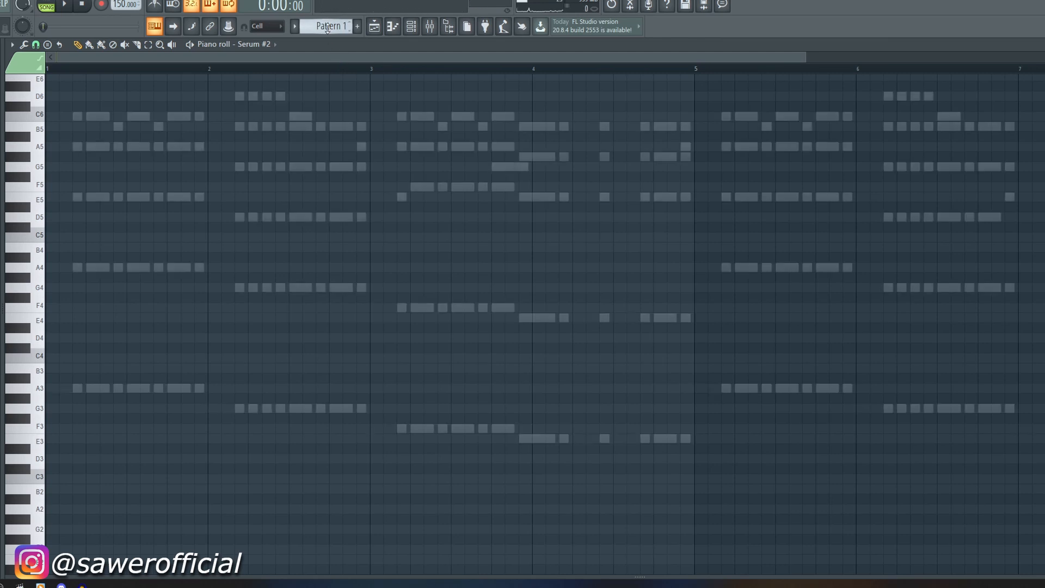
pyautogui.scroll(-1, 328, 30)
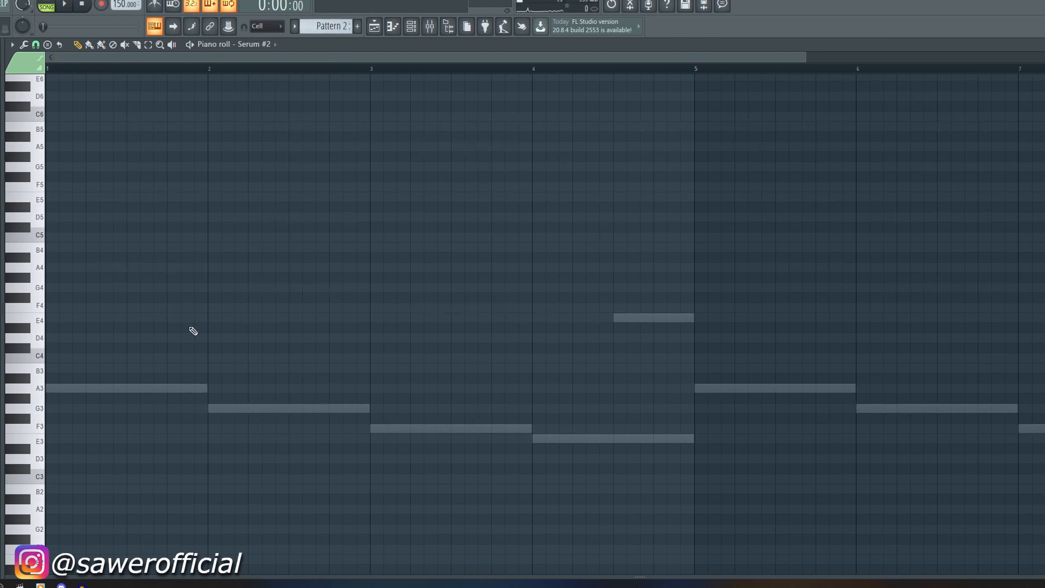
pyautogui.click(80, 270)
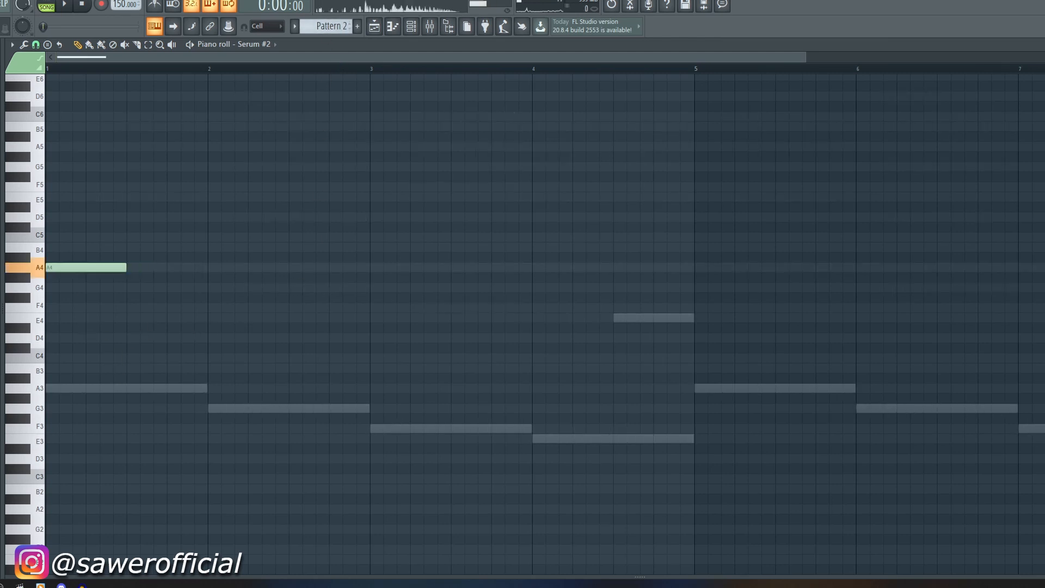
pyautogui.moveTo(127, 267)
pyautogui.mouseDown()
pyautogui.moveTo(208, 268)
pyautogui.moveTo(174, 388)
pyautogui.mouseUp()
pyautogui.click(212, 408)
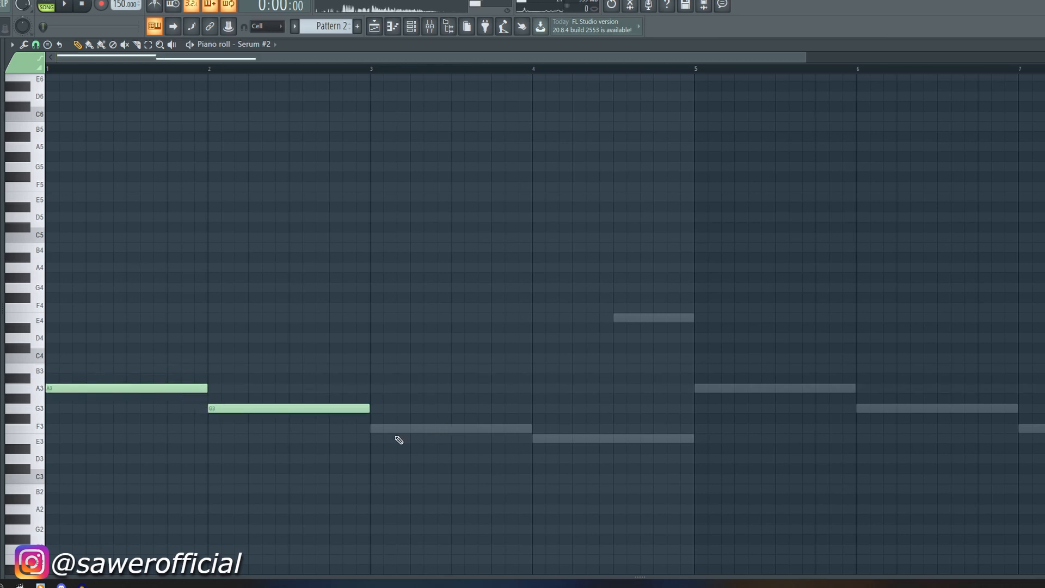
pyautogui.click(400, 428)
pyautogui.click(541, 439)
# Stack three copies of the four root notes above them as minor chords, starting with A4, C5 and E5 in bar 1.
pyautogui.hotkey('ctrl', 'a')
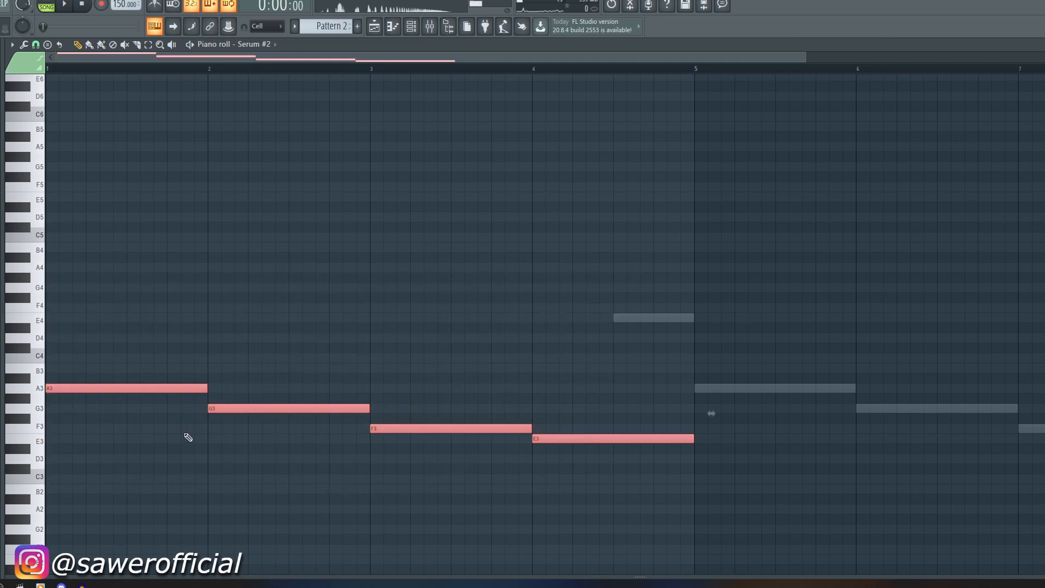
pyautogui.moveTo(147, 387); pyautogui.dragTo(159, 175)
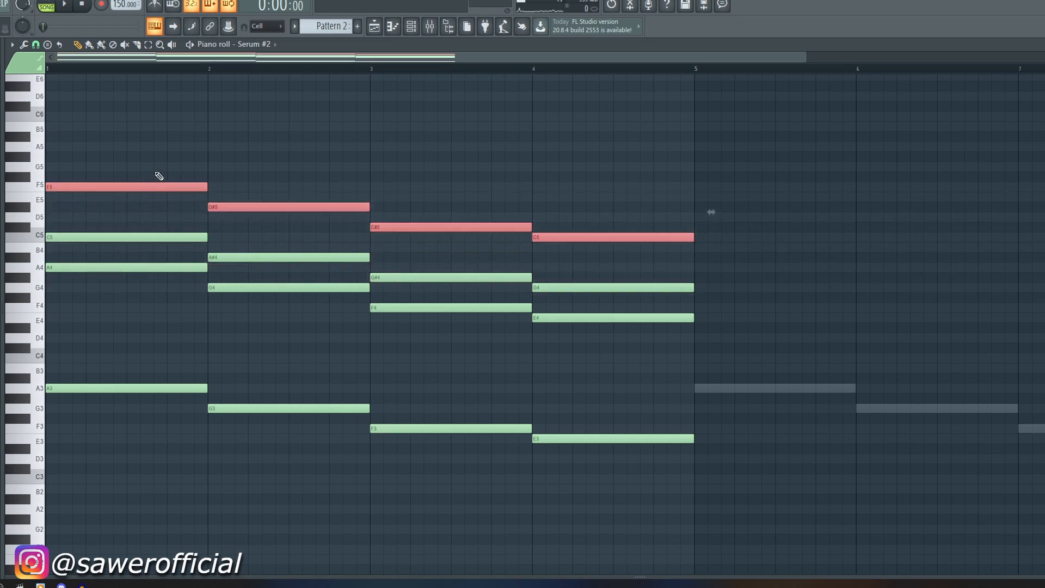
pyautogui.press('Down')
pyautogui.hotkey('ctrl', 'd')
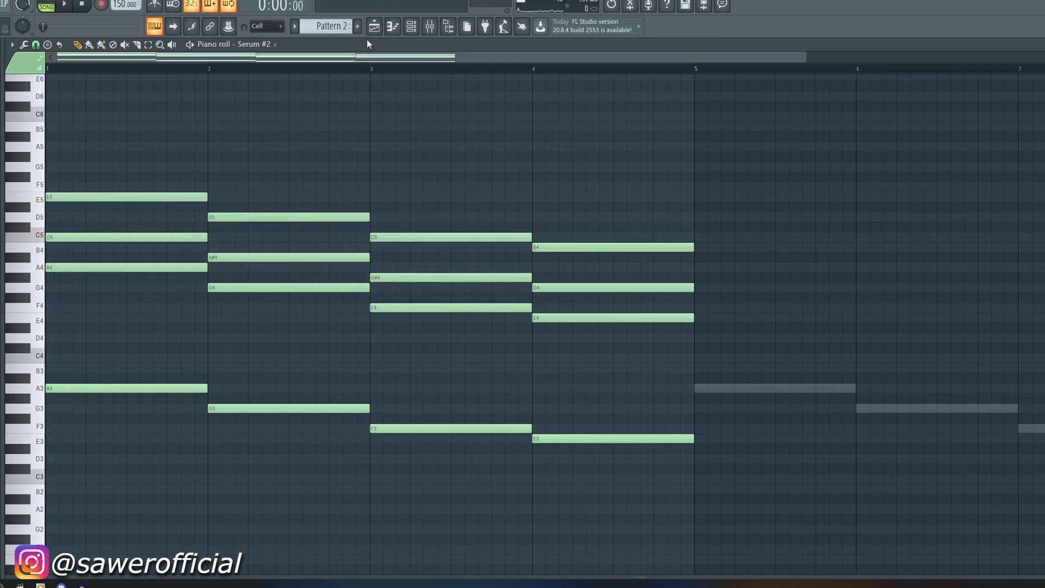
# Turn off mono and legato in Serum #2, set its portamento time to 0 ms, and play back the chords.
pyautogui.click(423, 32)
pyautogui.click(90, 154)
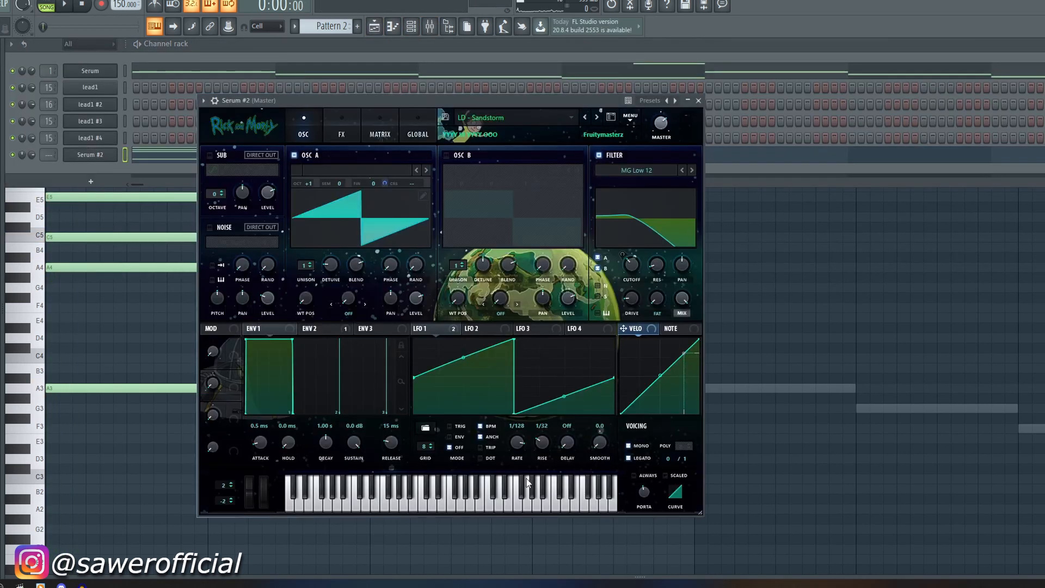
pyautogui.click(629, 458)
pyautogui.moveTo(644, 492); pyautogui.dragTo(644, 536)
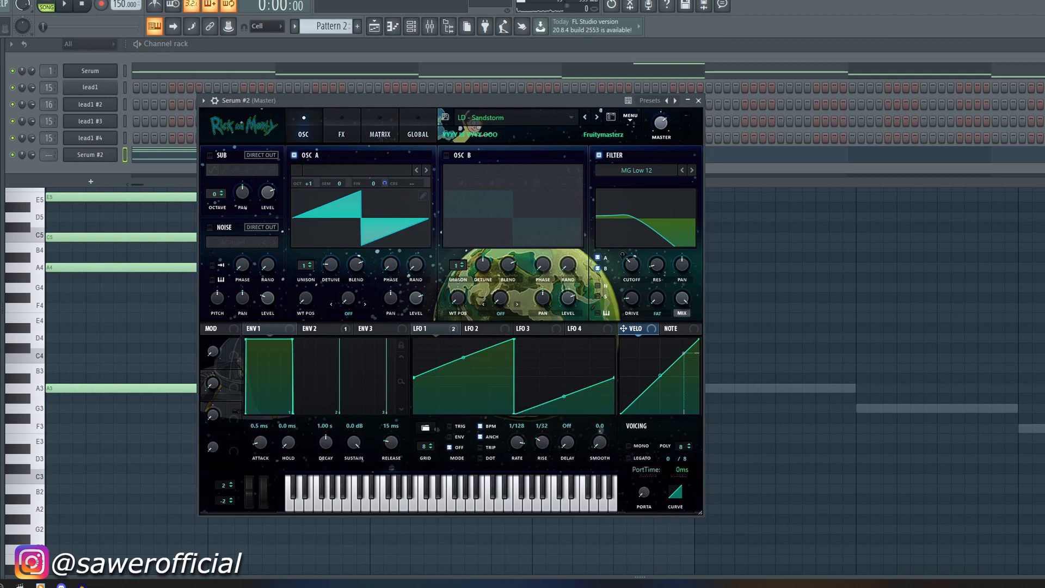
pyautogui.press('space')
pyautogui.press('space')
pyautogui.press('space')
pyautogui.rightClick(760, 299)
pyautogui.press('space')
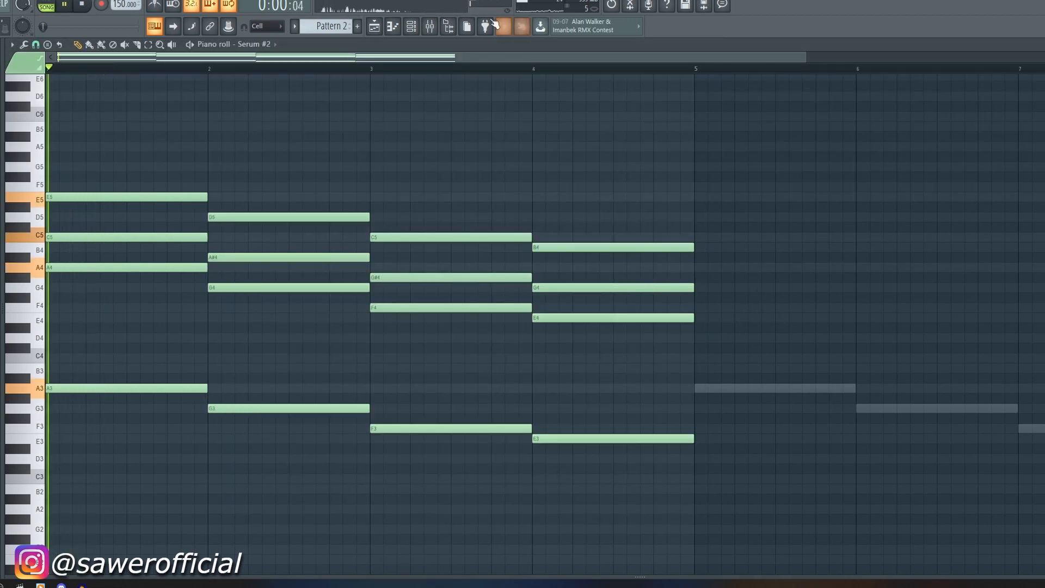
# Mute the first Serum channel and play back the Serum #2 chords without it.
pyautogui.click(412, 27)
pyautogui.click(13, 70)
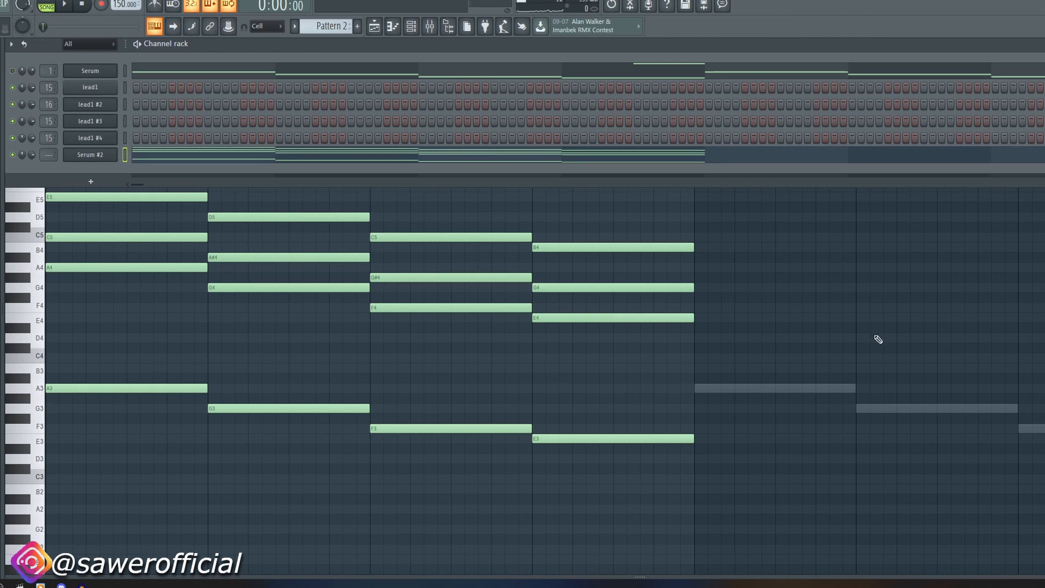
pyautogui.rightClick(877, 338)
pyautogui.press('space')
# Raise the middle chord notes in bars 2, 3 and 4 to B4, A4 and G#4.
pyautogui.moveTo(259, 258); pyautogui.dragTo(259, 248)
pyautogui.moveTo(426, 277); pyautogui.dragTo(426, 267)
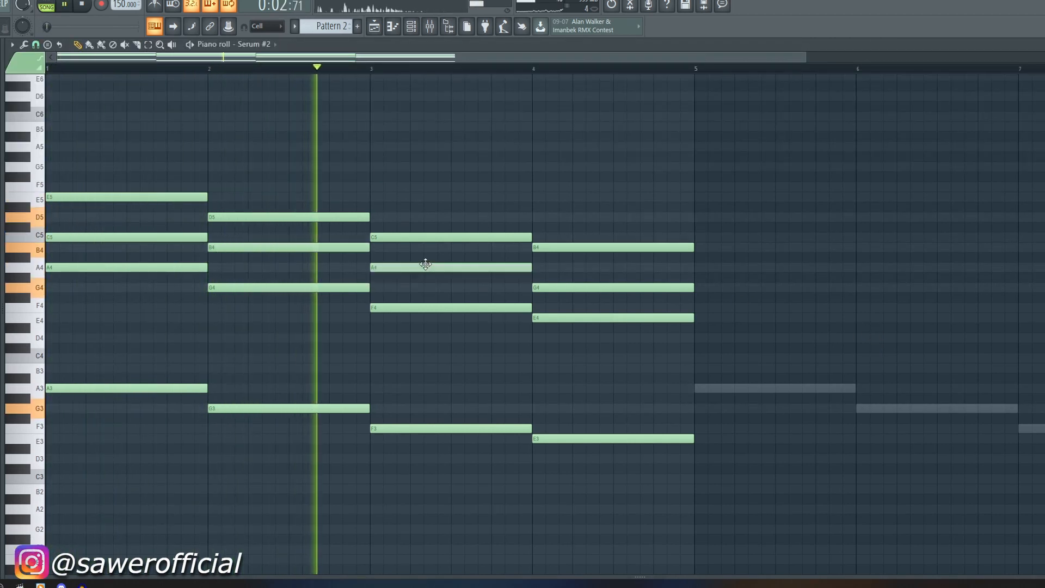
pyautogui.moveTo(559, 287); pyautogui.dragTo(560, 278)
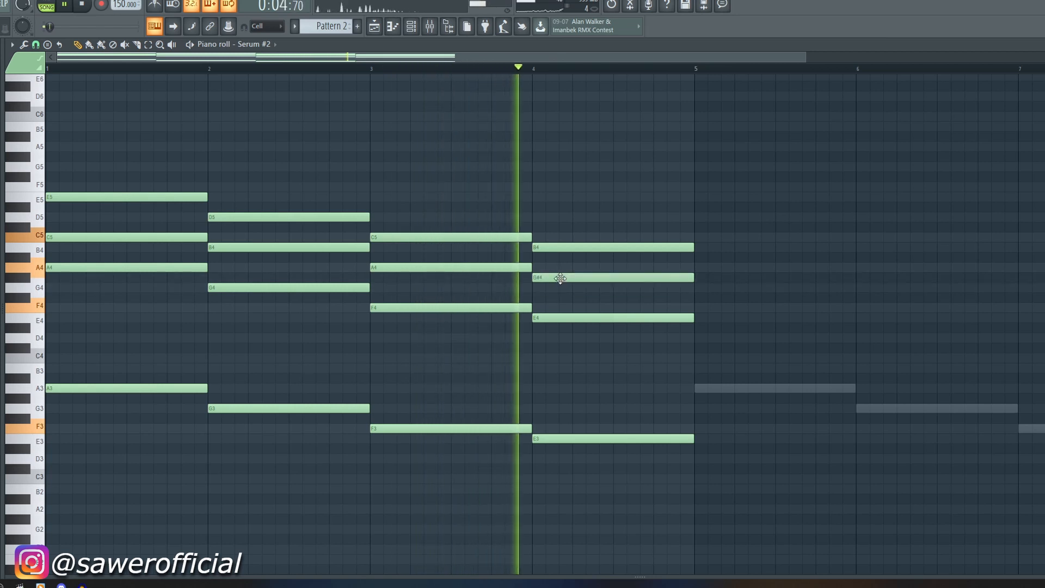
pyautogui.scroll(3, 378, 217)
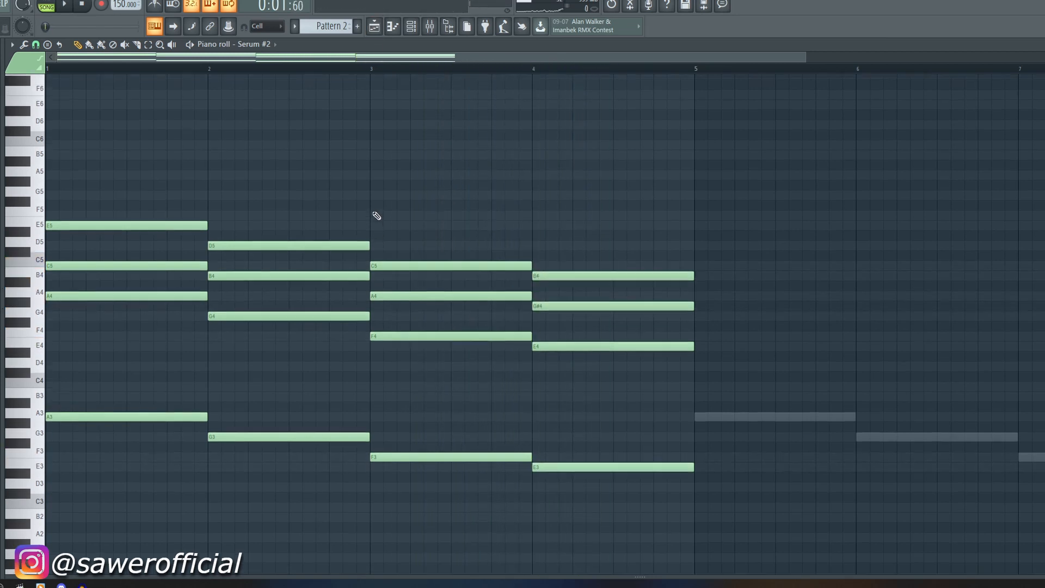
pyautogui.scroll(-3, 377, 217)
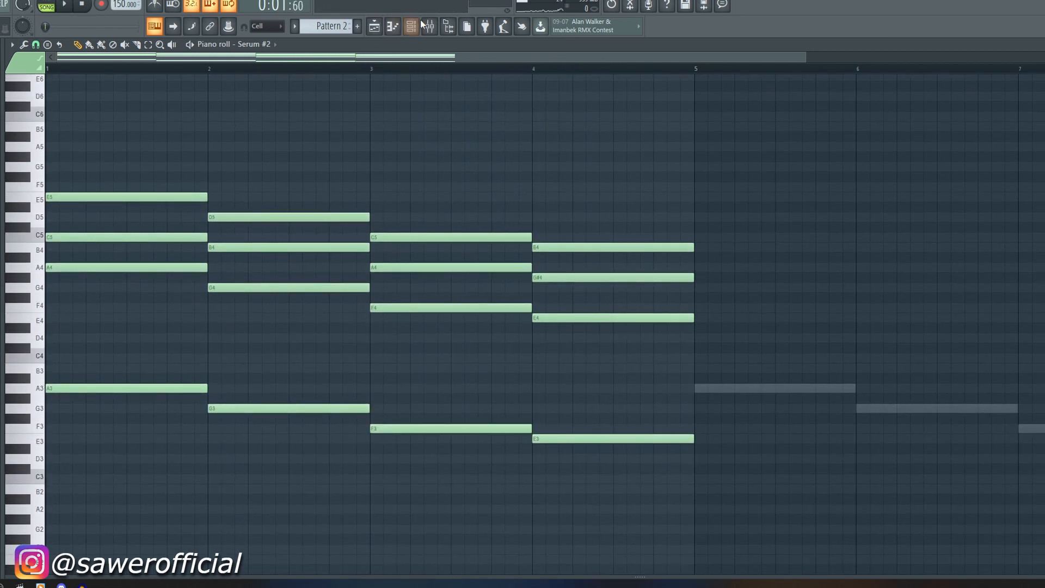
# Move the chord notes from the Serum #2 channel to the lead1 channel and mute lead1.
pyautogui.click(418, 25)
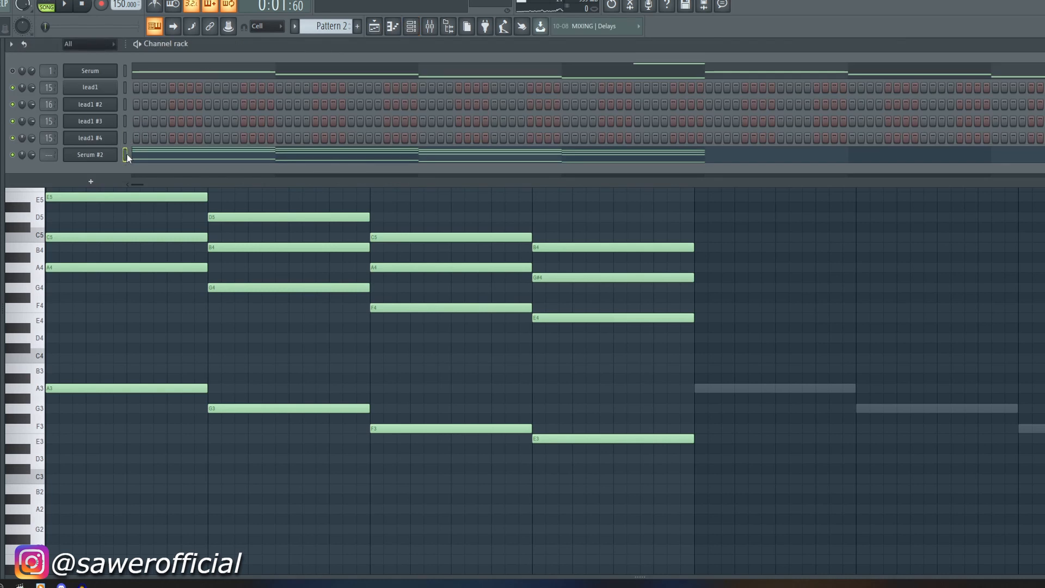
pyautogui.hotkey('ctrl', 'x')
pyautogui.click(125, 87)
pyautogui.hotkey('ctrl', 'v')
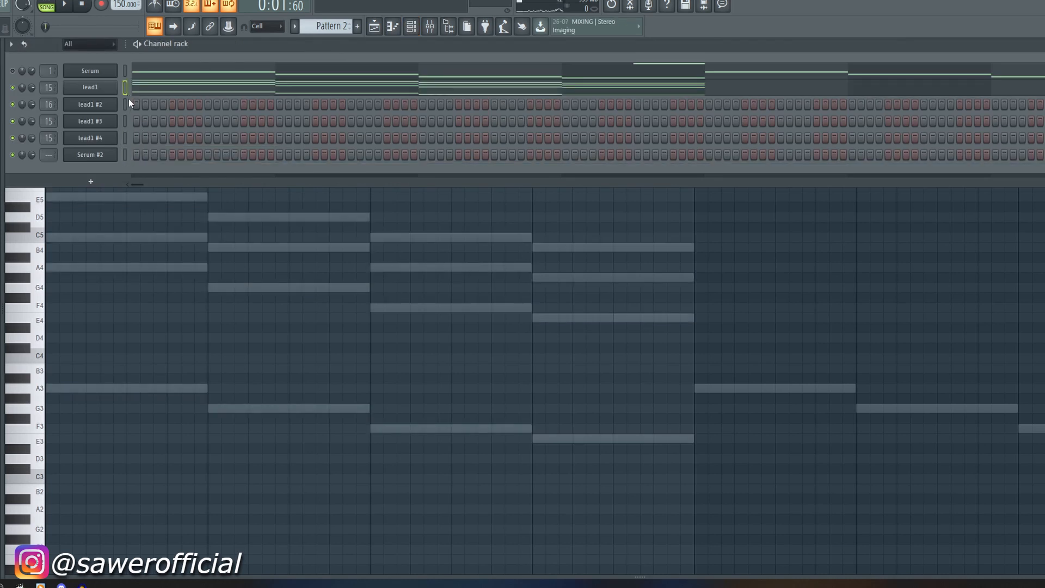
pyautogui.click(12, 88)
# Write a descending C6, A5, F5, E5, C5, A4 run in bar 1 for Serum #2 and repeat it in the bar's second half.
pyautogui.click(375, 26)
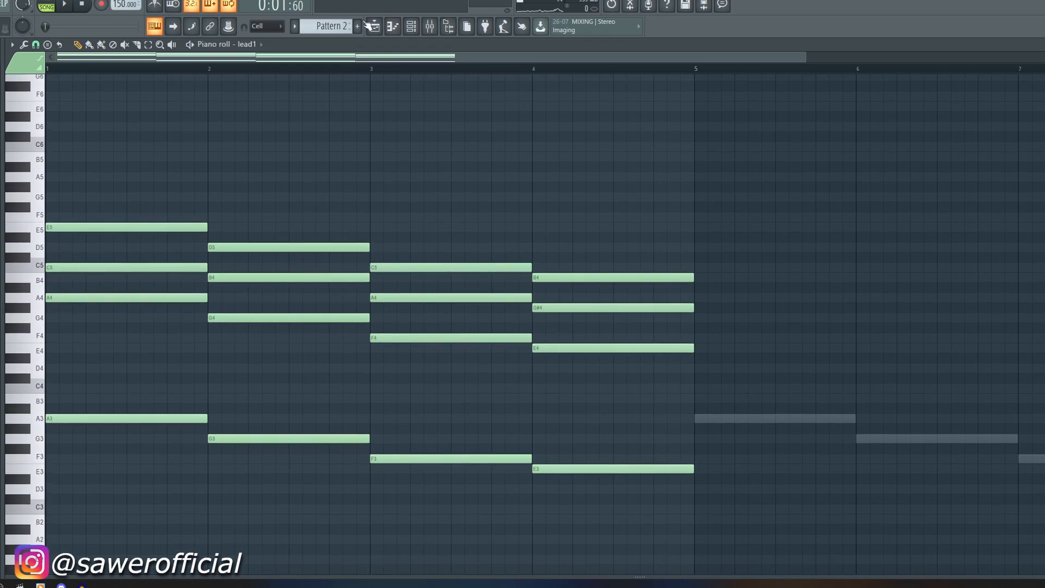
pyautogui.click(251, 45)
pyautogui.click(259, 119)
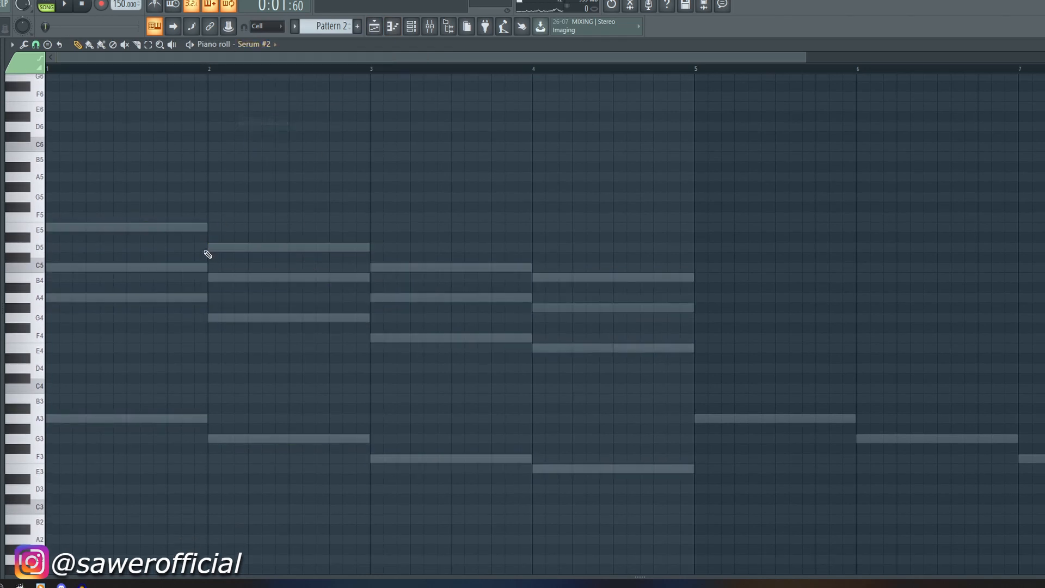
pyautogui.click(125, 298)
pyautogui.moveTo(205, 298); pyautogui.dragTo(46, 104)
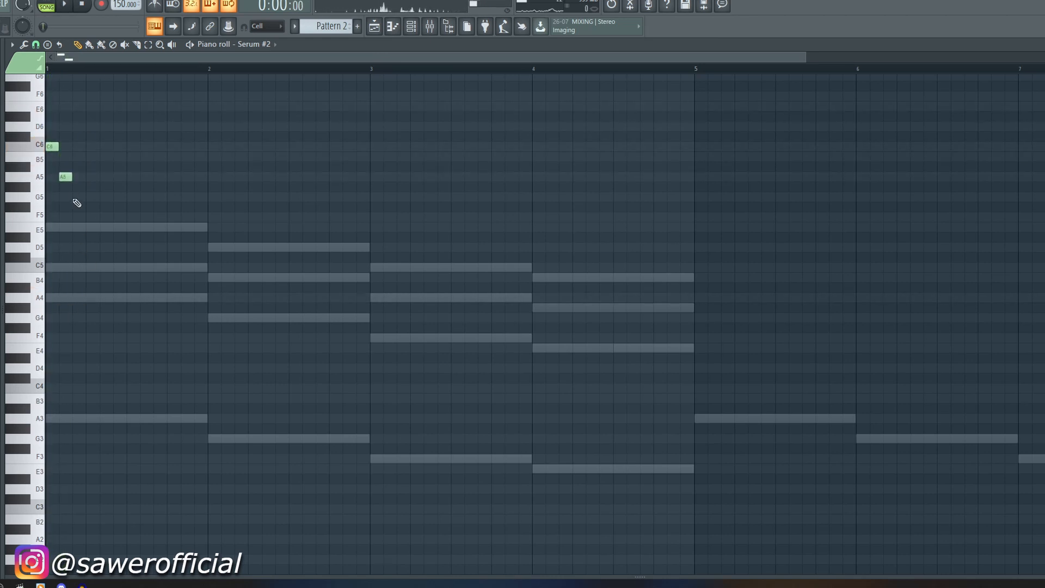
pyautogui.moveTo(78, 226); pyautogui.dragTo(79, 216)
pyautogui.click(93, 227)
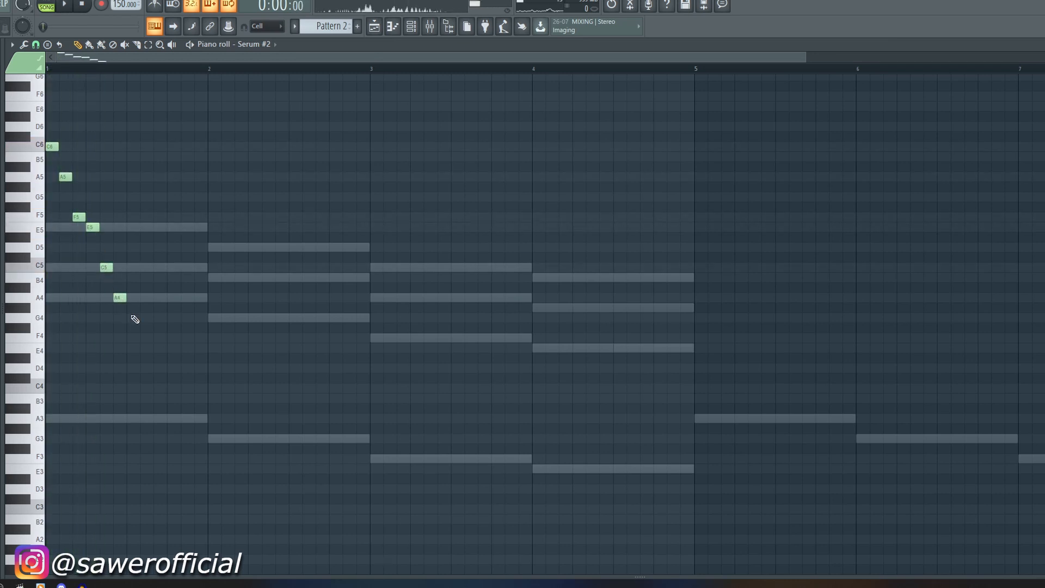
pyautogui.press('space')
pyautogui.press('space')
pyautogui.hotkey('ctrl', 'a')
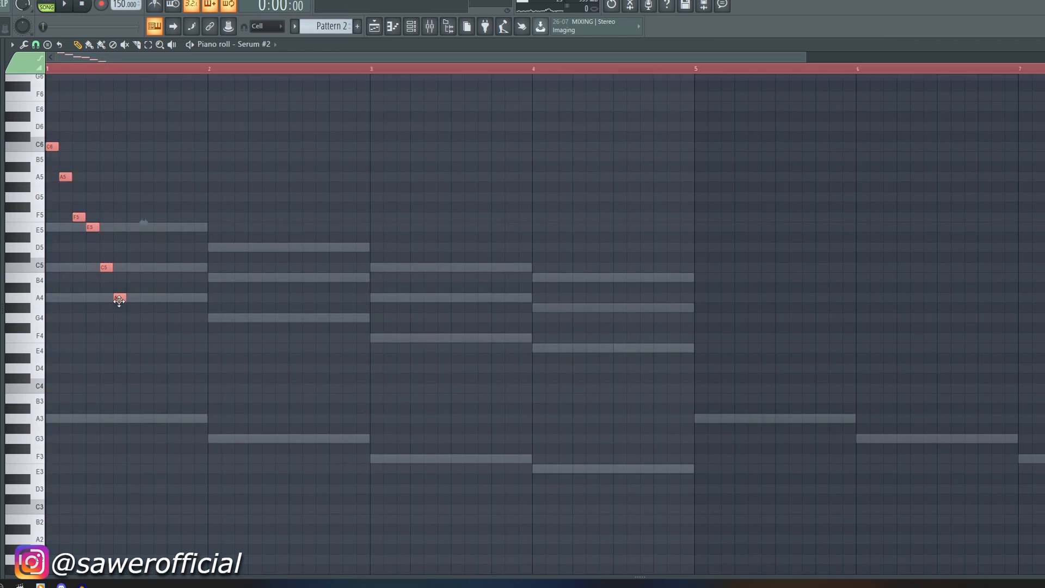
pyautogui.moveTo(119, 300); pyautogui.dragTo(310, 305)
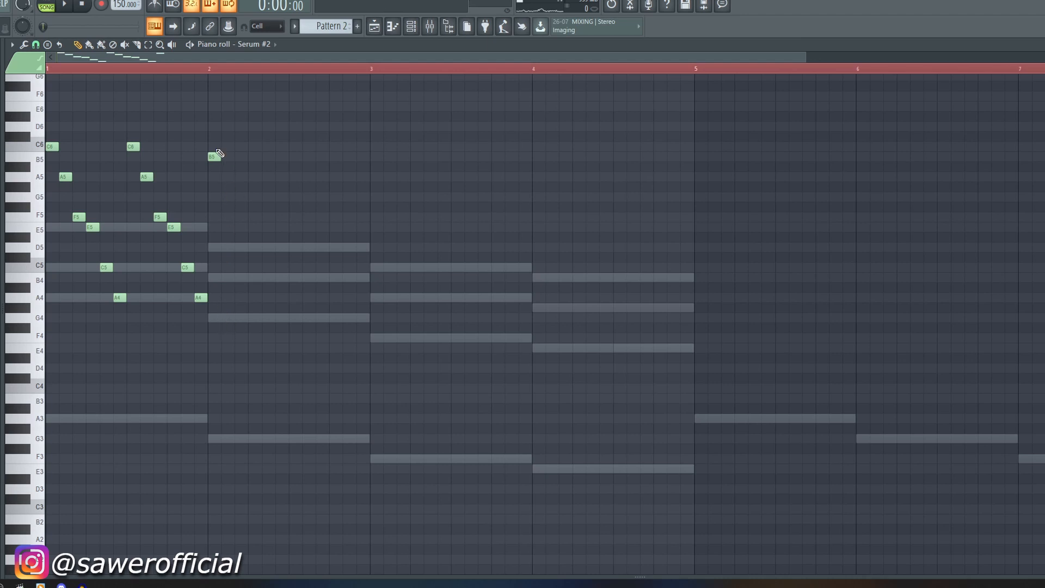
# Write a descending B5, G5, E5, D5, B4, G4 run in bar 2 and repeat it in the bar's second half.
pyautogui.click(240, 247)
pyautogui.press('space')
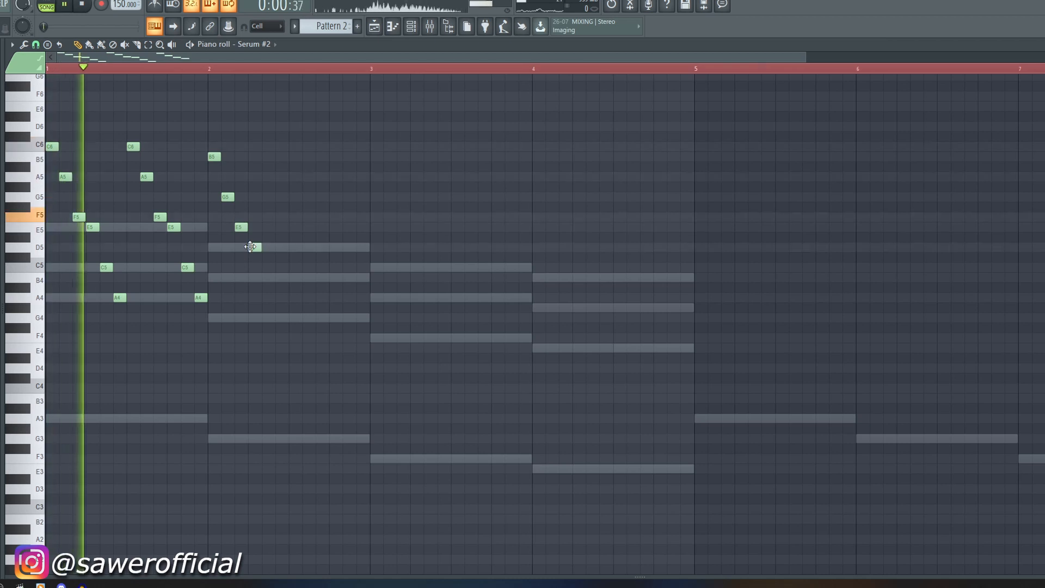
pyautogui.click(255, 246)
pyautogui.press('space')
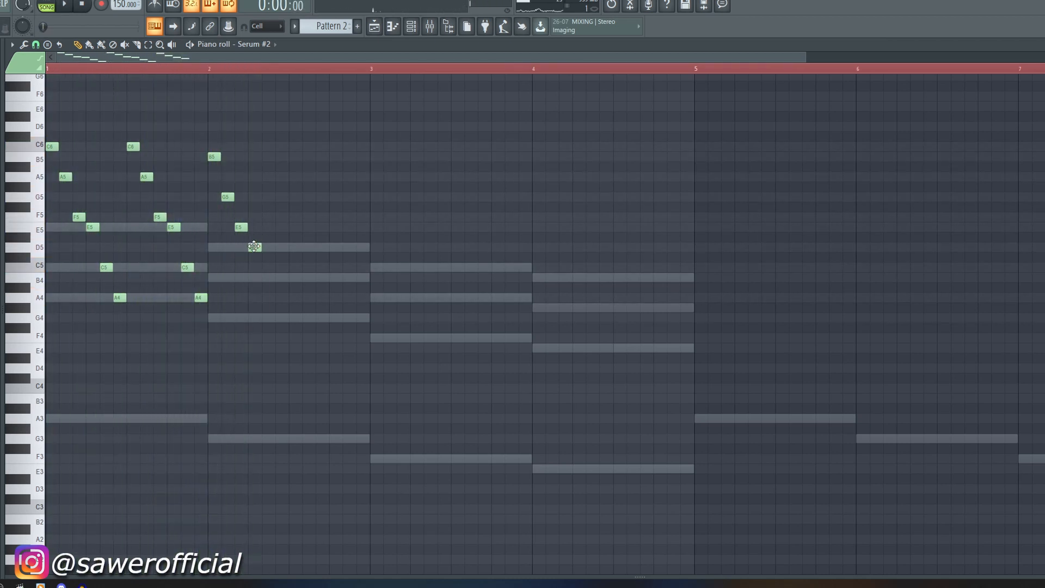
pyautogui.click(277, 318)
pyautogui.press('space')
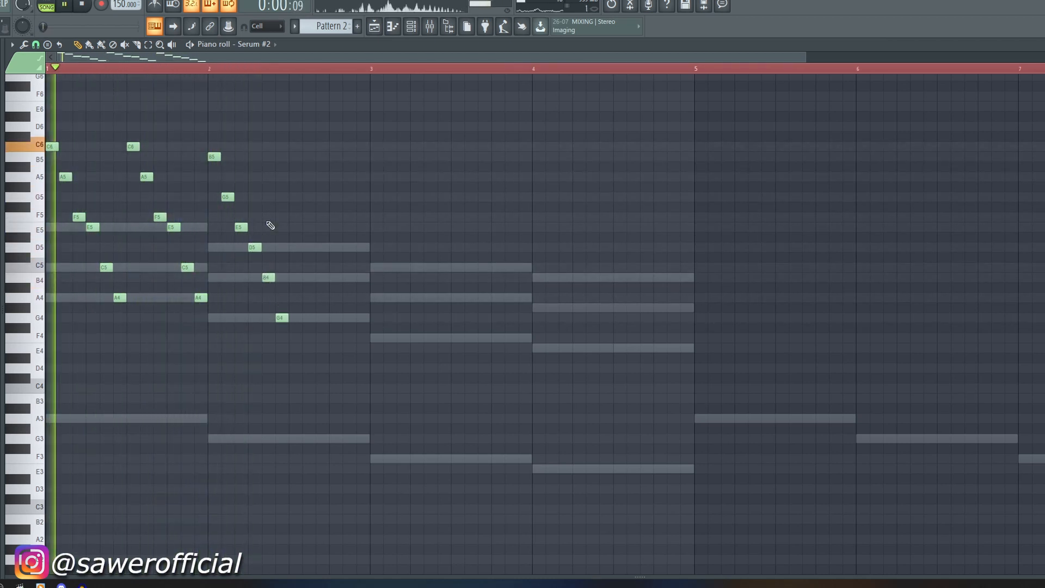
pyautogui.moveTo(220, 133); pyautogui.dragTo(316, 351)
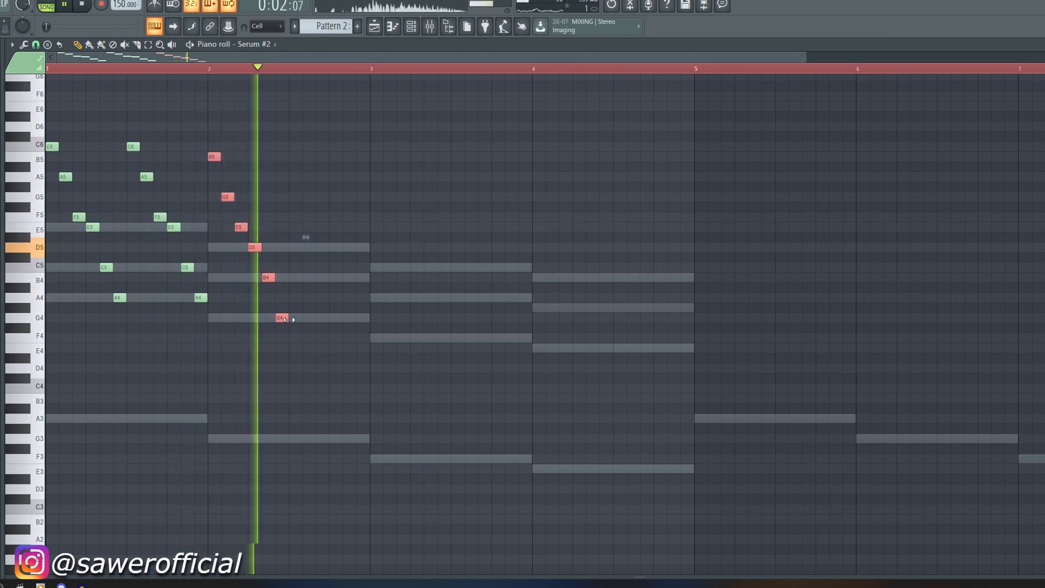
pyautogui.hotkey('ctrl', 'b')
# Try raising the third note of both bar 2 runs from E5 to F5.
pyautogui.moveTo(233, 224); pyautogui.dragTo(464, 229)
pyautogui.hotkey('shift', 'Up')
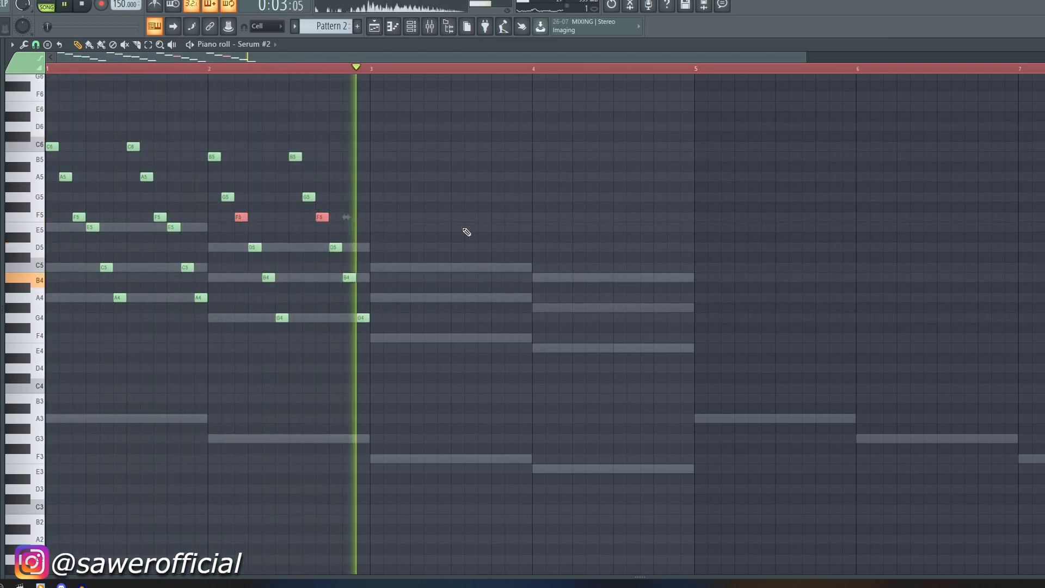
pyautogui.hotkey('shift', 'Down')
pyautogui.hotkey('ctrl', 'd')
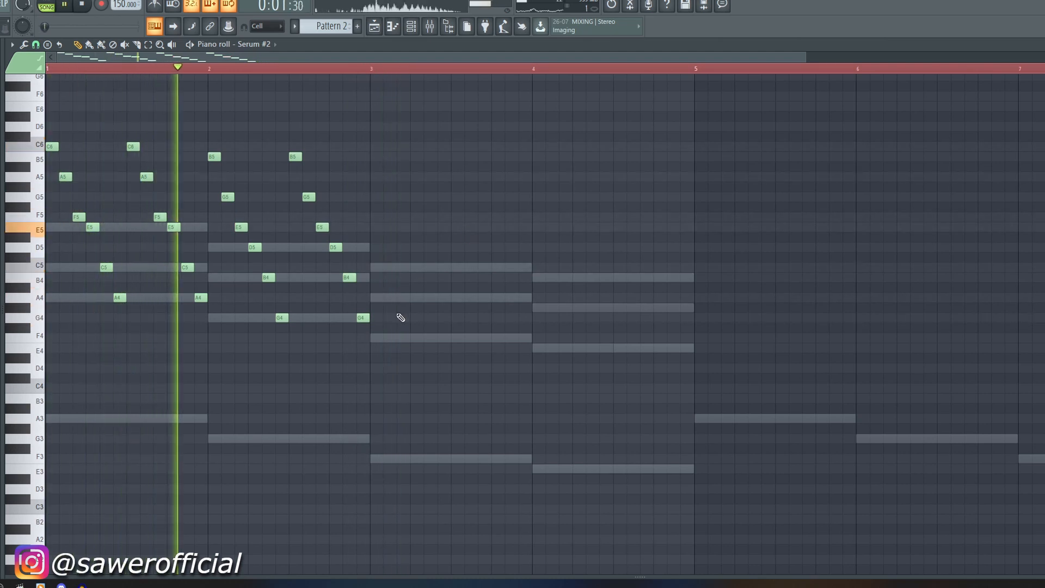
# Write a descending C6, A5, F5, D5, C5, A4 run in bar 3 and repeat it in the bar's second half.
pyautogui.press('space')
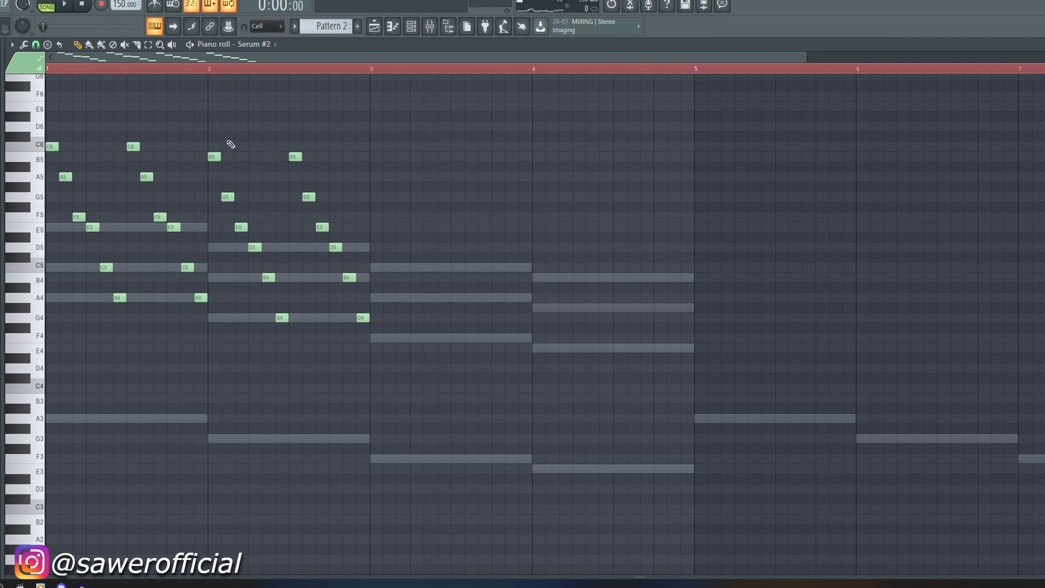
pyautogui.moveTo(209, 142); pyautogui.dragTo(380, 169)
pyautogui.press('space')
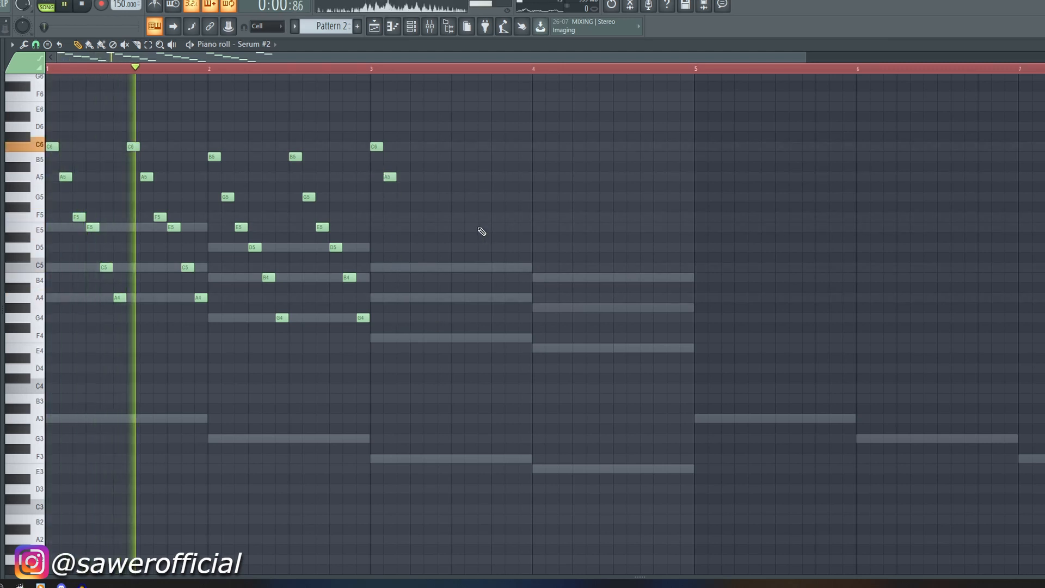
pyautogui.press('space')
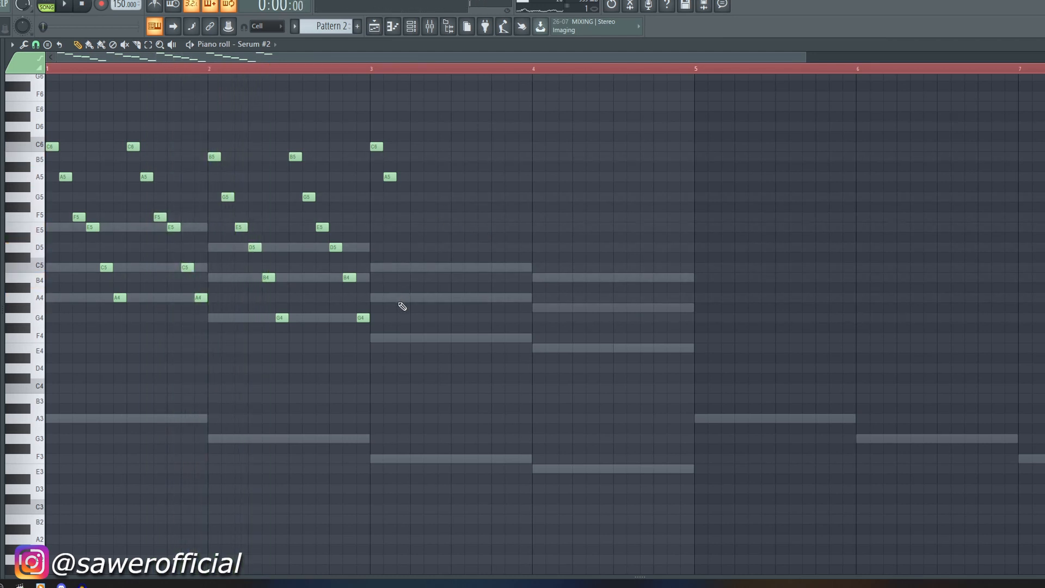
pyautogui.moveTo(401, 339); pyautogui.dragTo(407, 217)
pyautogui.press('space')
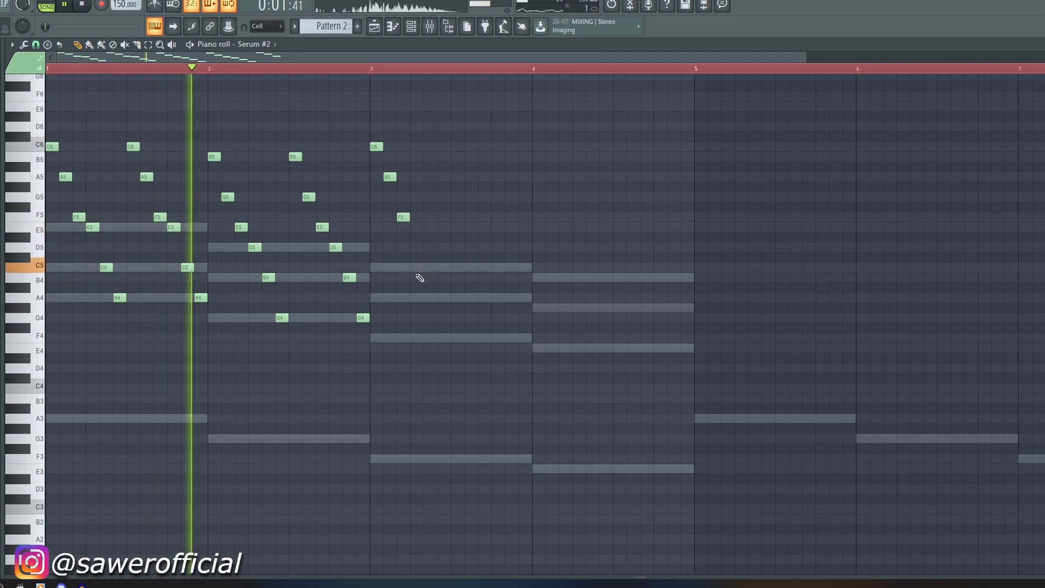
pyautogui.press('space')
pyautogui.click(413, 249)
pyautogui.press('space')
pyautogui.click(430, 268)
pyautogui.click(442, 298)
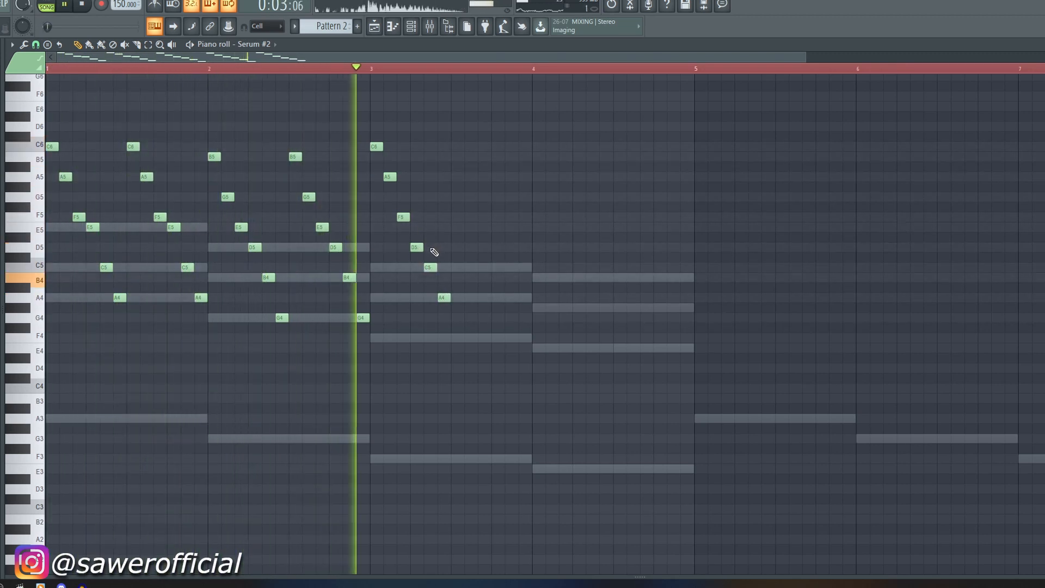
pyautogui.moveTo(375, 125); pyautogui.dragTo(522, 297)
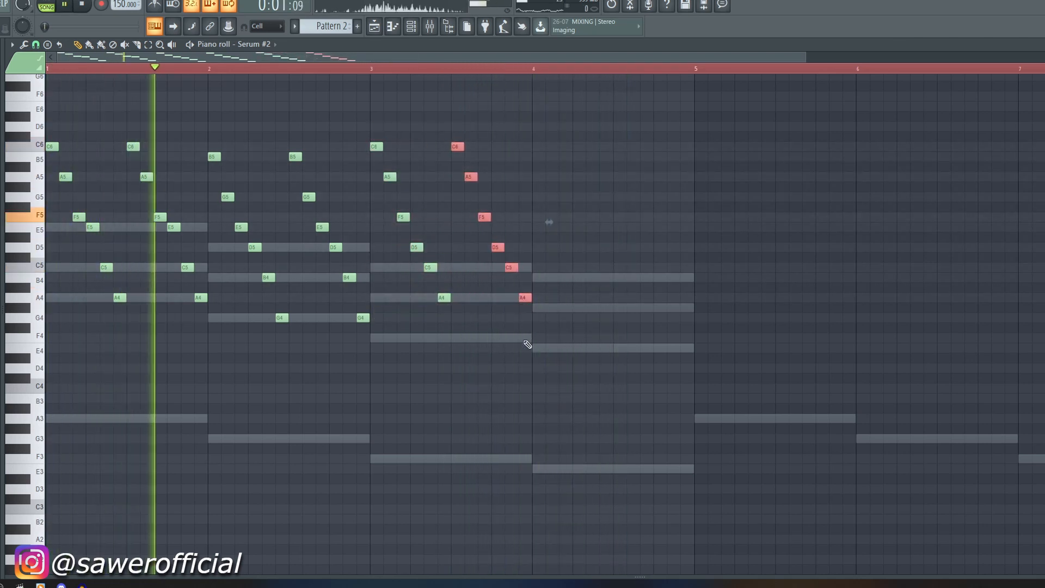
pyautogui.keyDown('ctrl'); pyautogui.click(416, 112); pyautogui.keyUp('ctrl')
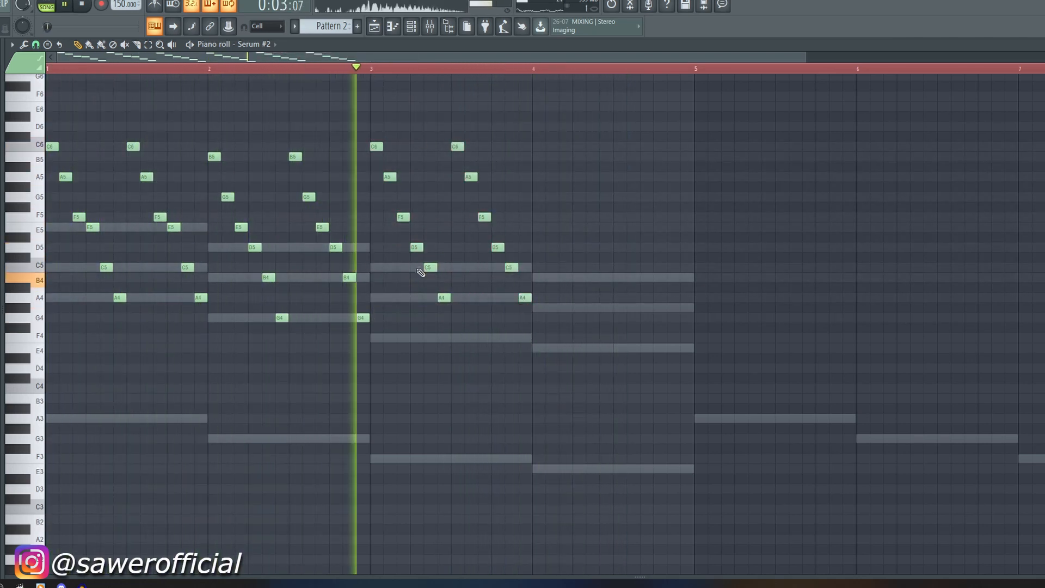
# Raise the fourth note of both bar 3 runs to E5.
pyautogui.moveTo(406, 241); pyautogui.dragTo(667, 251)
pyautogui.hotkey('shift', 'Up')
pyautogui.hotkey('shift', 'Up')
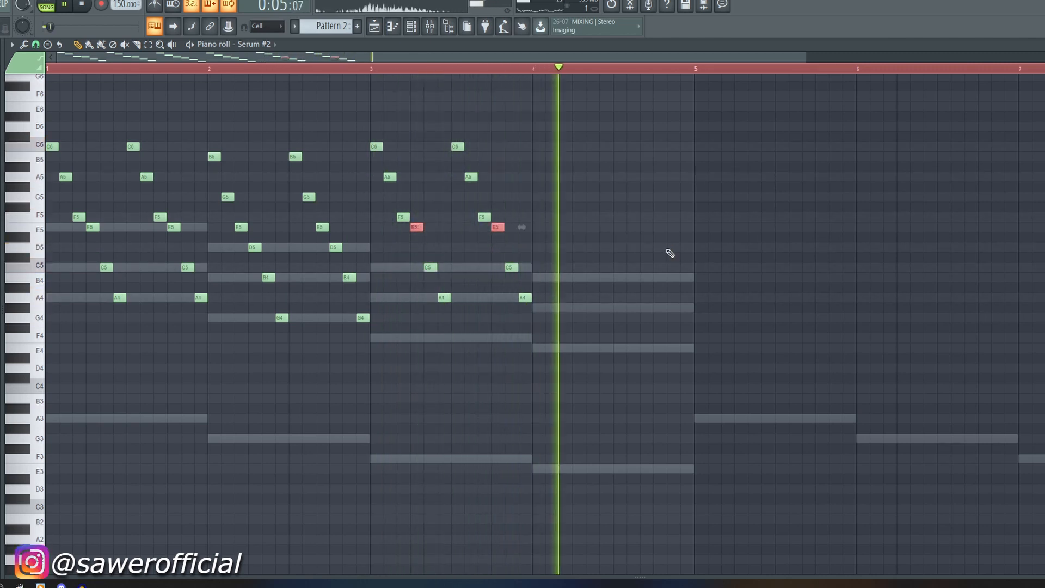
pyautogui.click(364, 72)
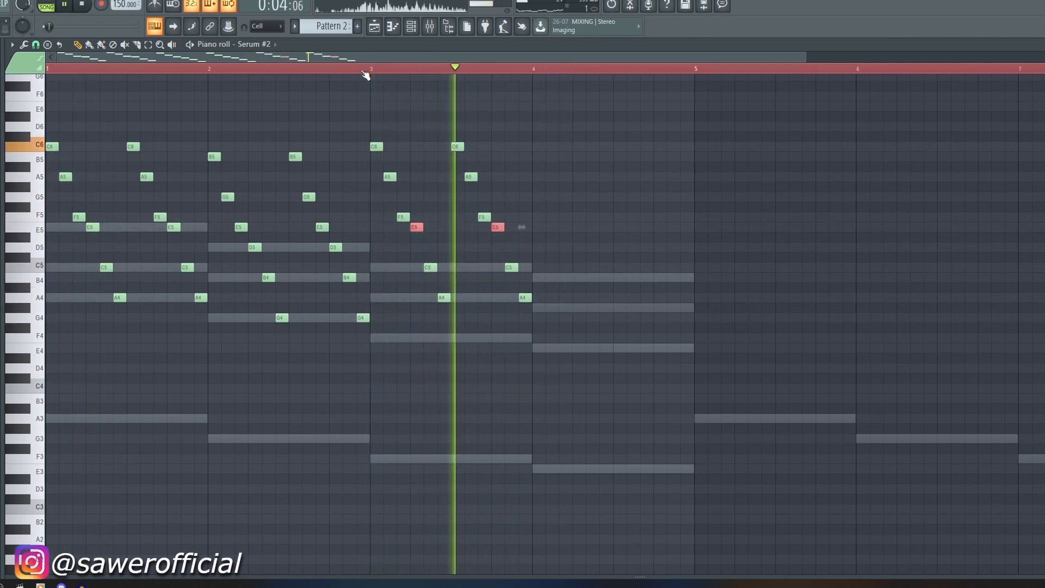
pyautogui.press('space')
pyautogui.press('space')
pyautogui.keyDown('ctrl'); pyautogui.click(676, 261); pyautogui.keyUp('ctrl')
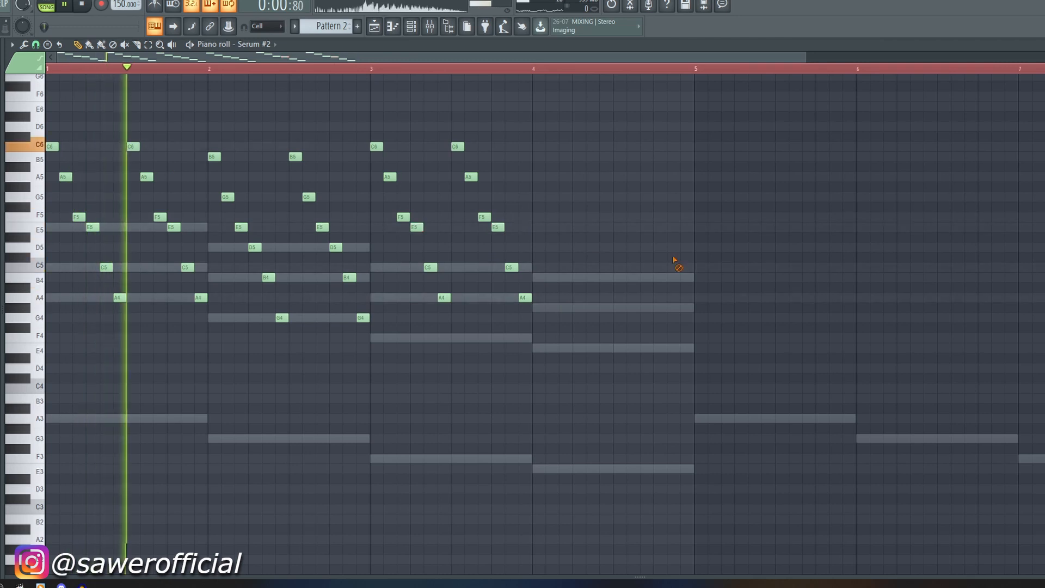
# Write a descending B5, G#5, E5, D5, B4, G#4 run in bar 4 and repeat it in the bar's second half.
pyautogui.click(539, 157)
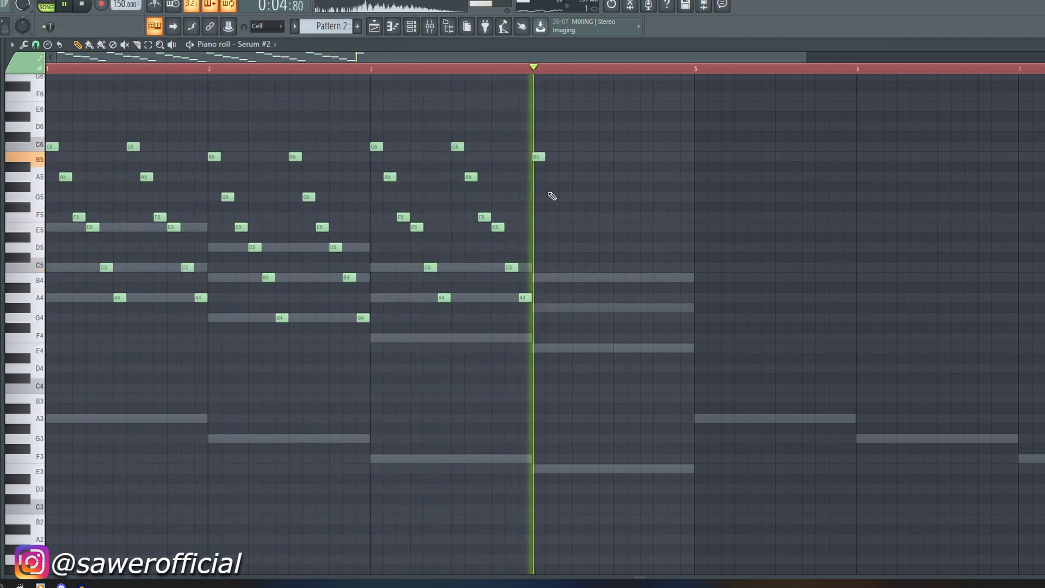
pyautogui.press('space')
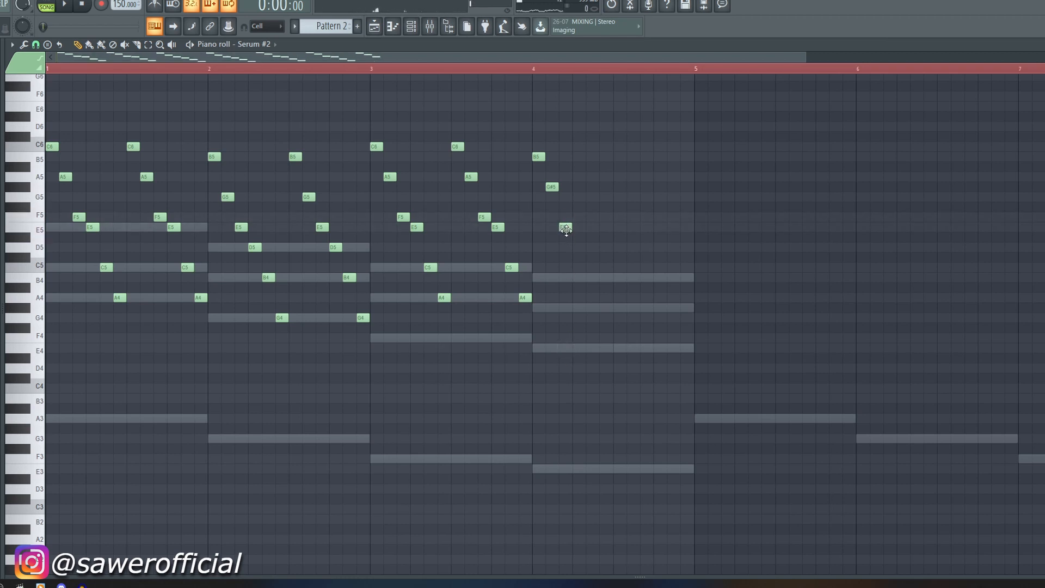
pyautogui.click(602, 308)
pyautogui.press('space')
pyautogui.click(533, 70)
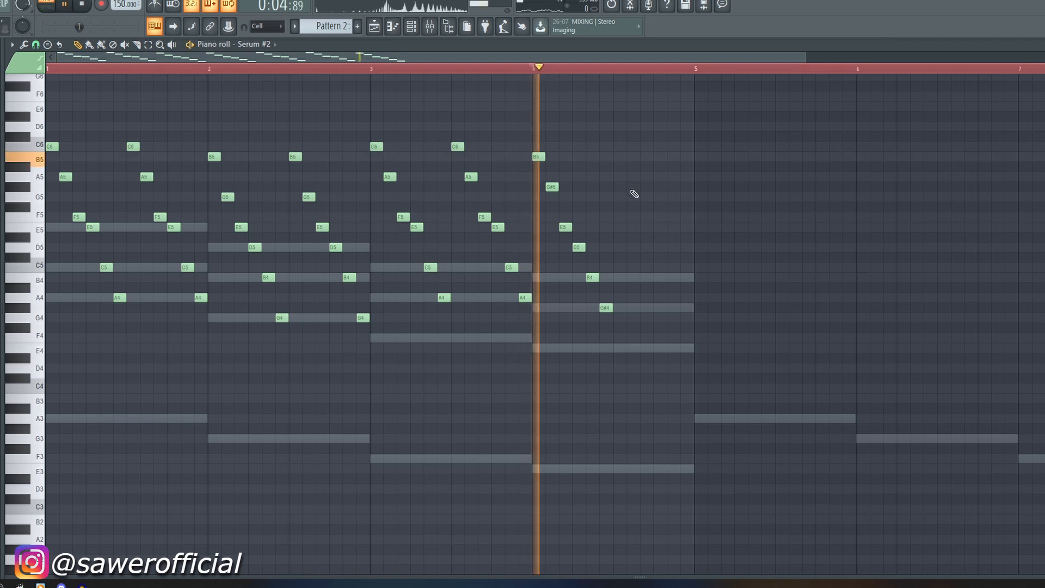
pyautogui.press('space')
pyautogui.moveTo(538, 131); pyautogui.dragTo(626, 321)
pyautogui.hotkey('ctrl', 'b')
pyautogui.press('space')
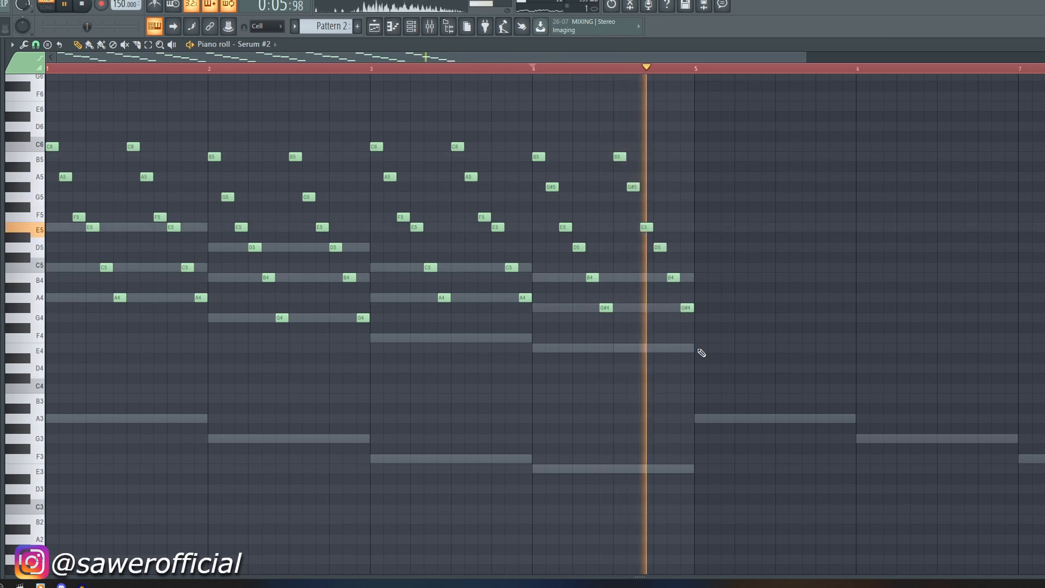
# Move the whole Serum #2 arpeggio from Pattern 2 into the empty Pattern 3.
pyautogui.press('space')
pyautogui.hotkey('ctrl', 'd')
pyautogui.hotkey('ctrl', 'a')
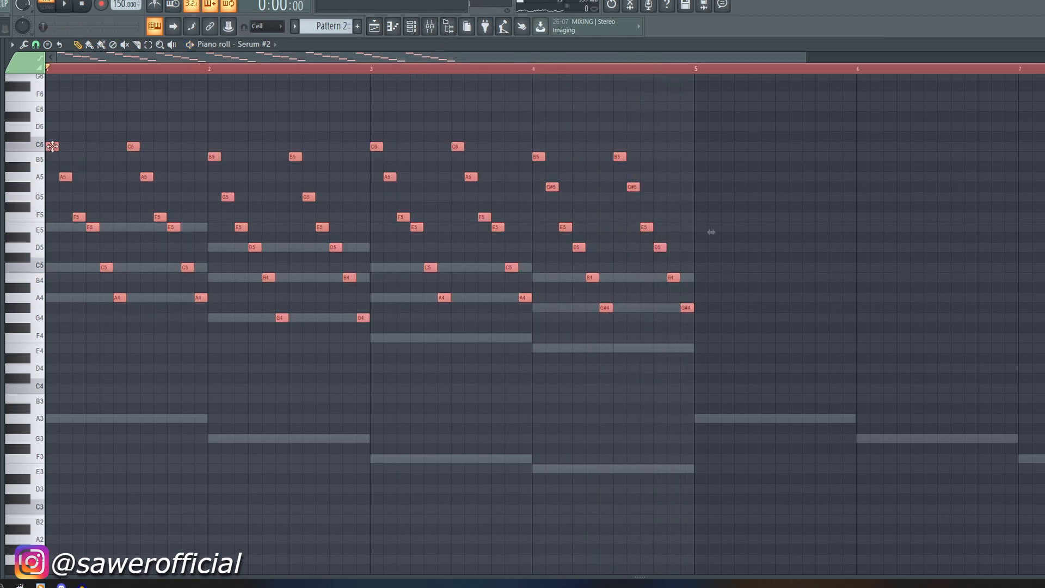
pyautogui.moveTo(52, 147); pyautogui.dragTo(348, 145)
pyautogui.press('Delete')
pyautogui.hotkey('ctrl', 'a')
pyautogui.scroll(-2, 329, 27)
pyautogui.scroll(1, 328, 30)
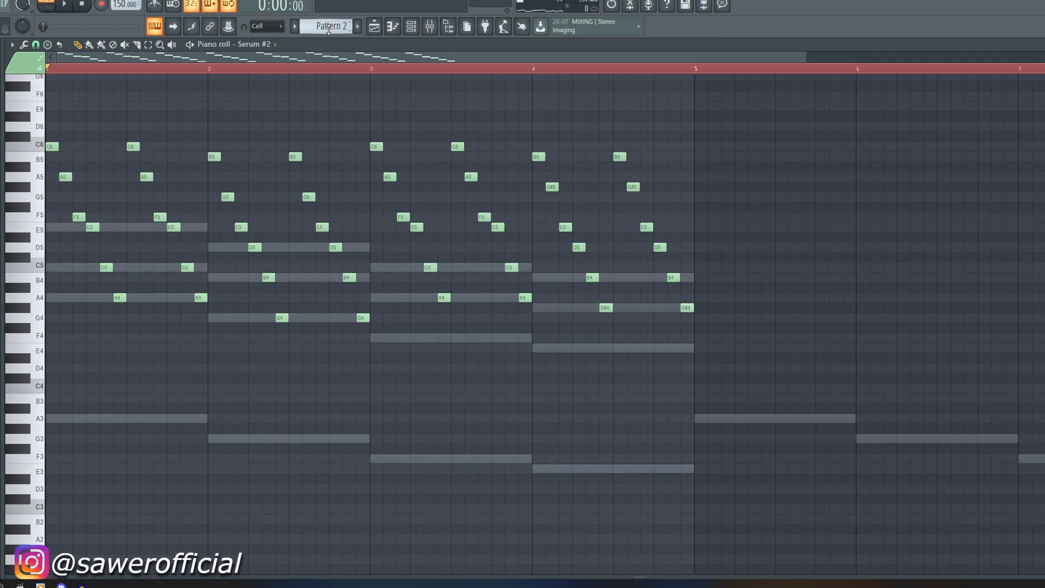
pyautogui.hotkey('ctrl', 'a')
pyautogui.scroll(-1, 328, 29)
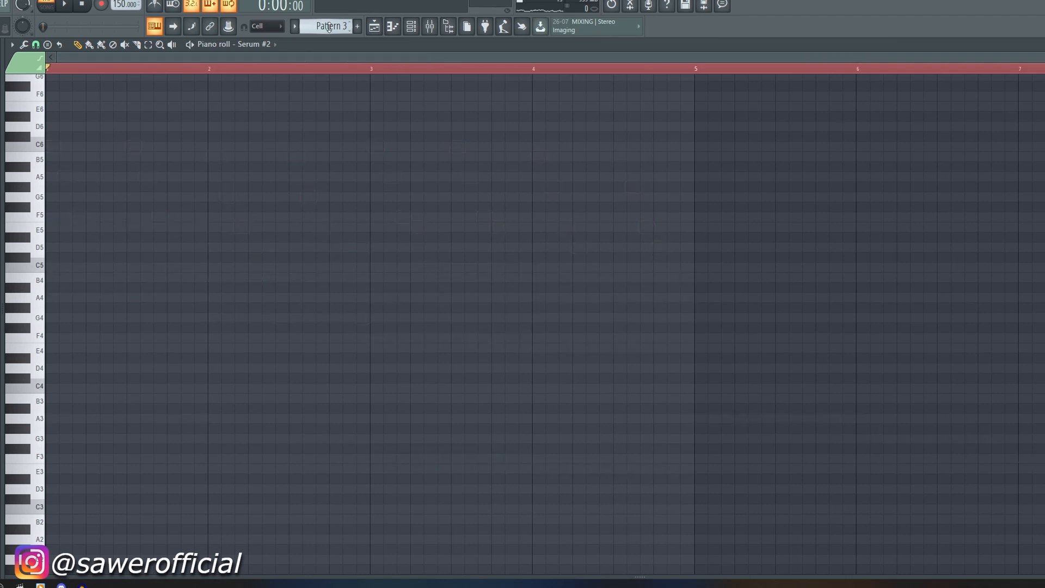
pyautogui.hotkey('ctrl', 'v')
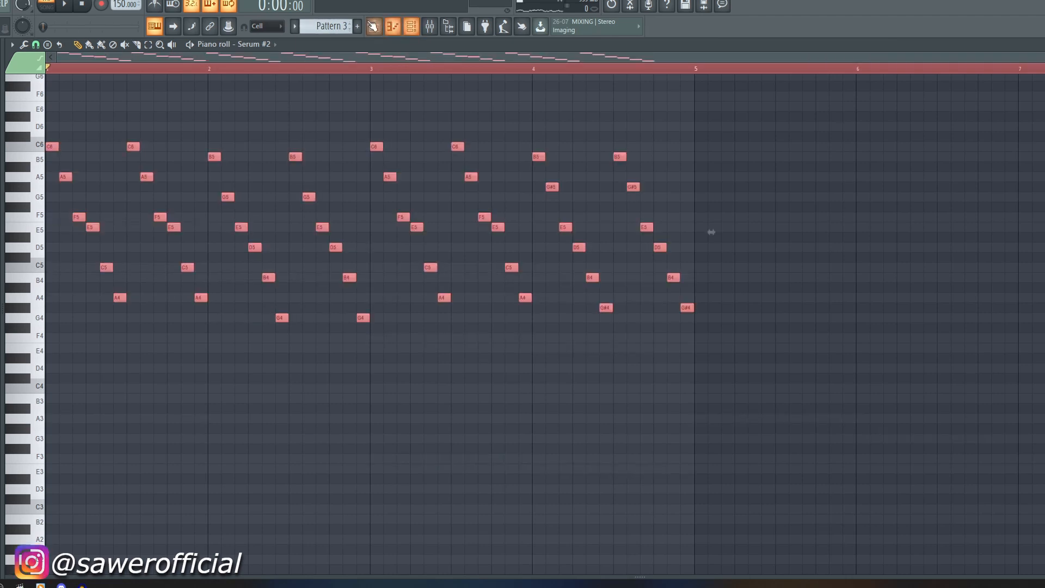
# Place four consecutive Pattern 3 clips on playlist Track 9, filling bars 1 through 16.
pyautogui.press('F5')
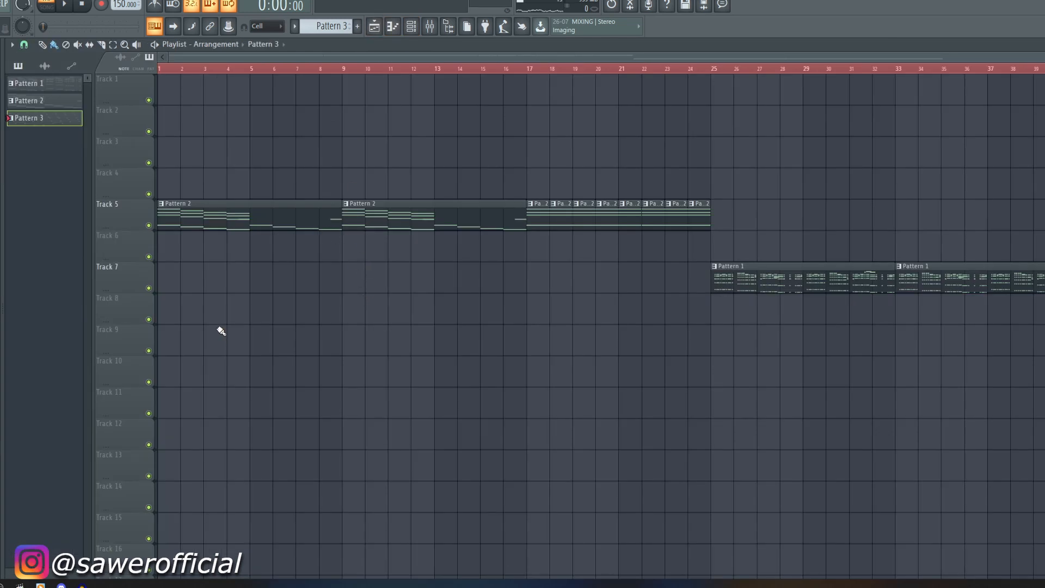
pyautogui.moveTo(230, 330)
pyautogui.mouseDown()
pyautogui.moveTo(177, 333)
pyautogui.moveTo(490, 341)
pyautogui.moveTo(467, 340)
pyautogui.mouseUp()
pyautogui.rightClick(234, 342)
# Remove the chord guide notes from the lead1 channel in Pattern 2.
pyautogui.press('F6')
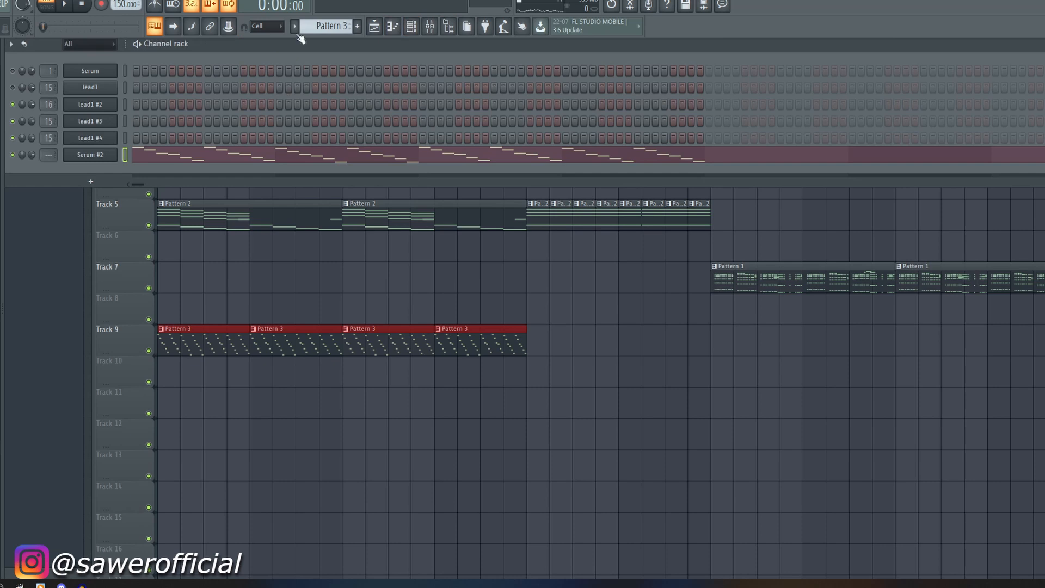
pyautogui.scroll(1, 319, 27)
pyautogui.hotkey('ctrl', 'x')
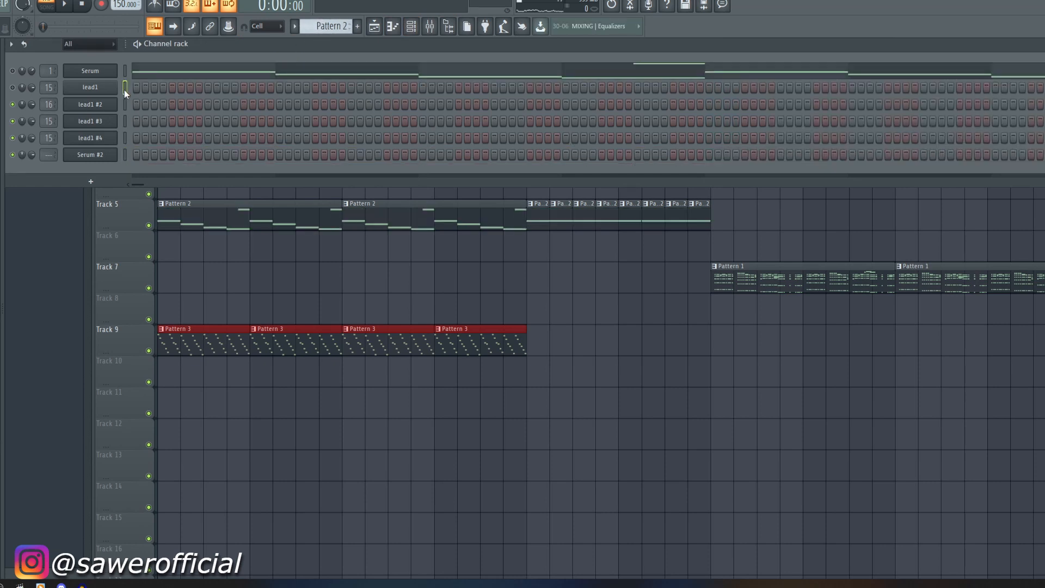
pyautogui.press('F6')
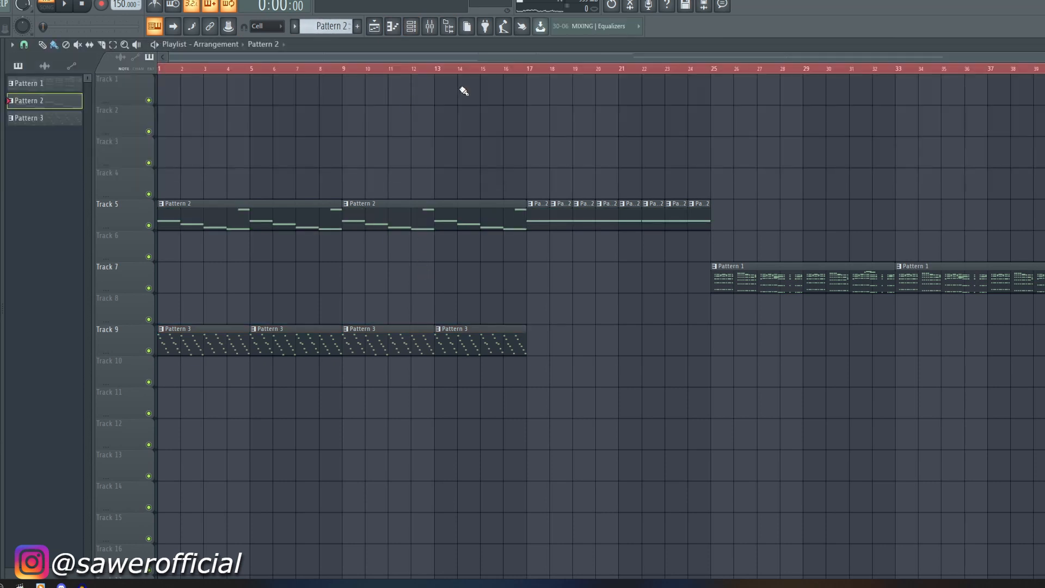
# Play the arrangement from bar 1 and unmute the Serum and lead1 channels.
pyautogui.press('space')
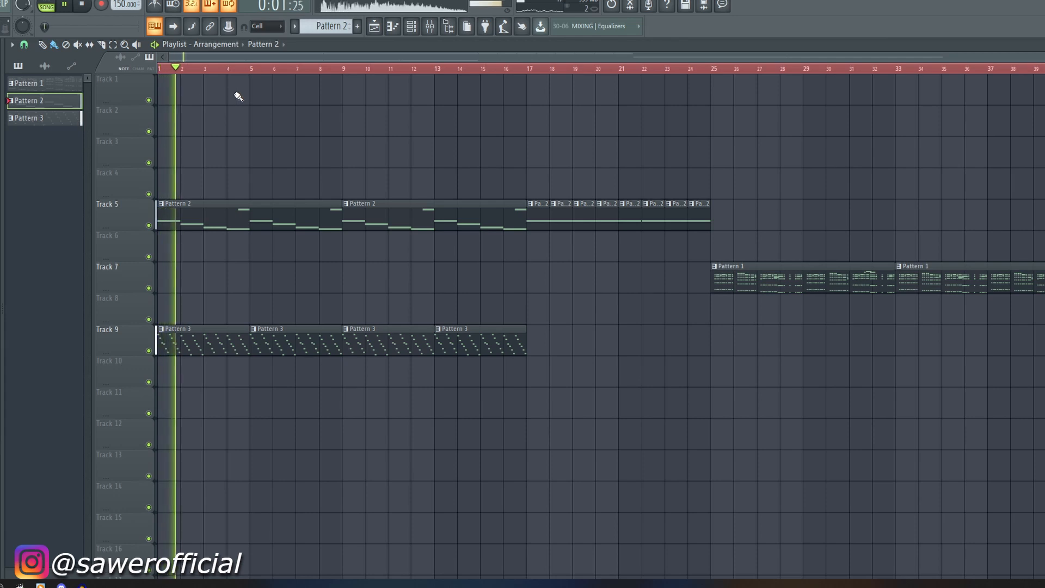
pyautogui.click(393, 26)
pyautogui.press('space')
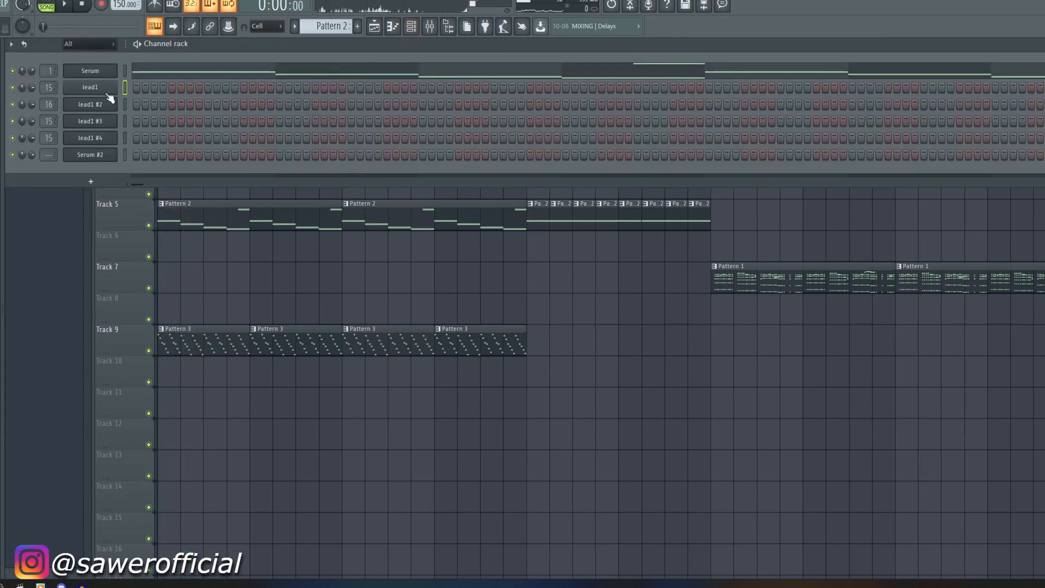
# Create an automation clip for the filter cutoff of the Serum #2 channel.
pyautogui.click(90, 155)
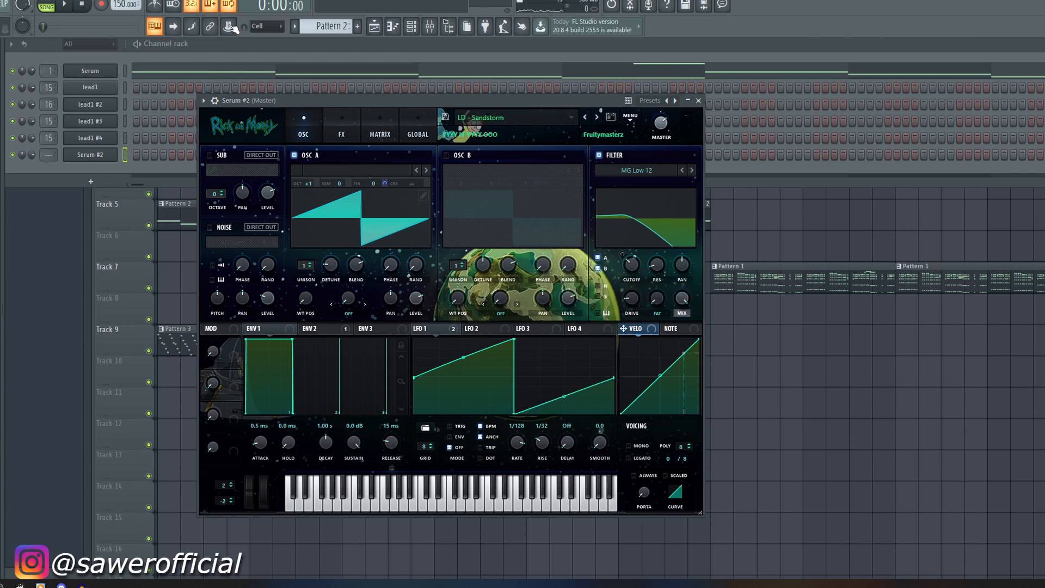
pyautogui.click(231, 27)
pyautogui.click(290, 93)
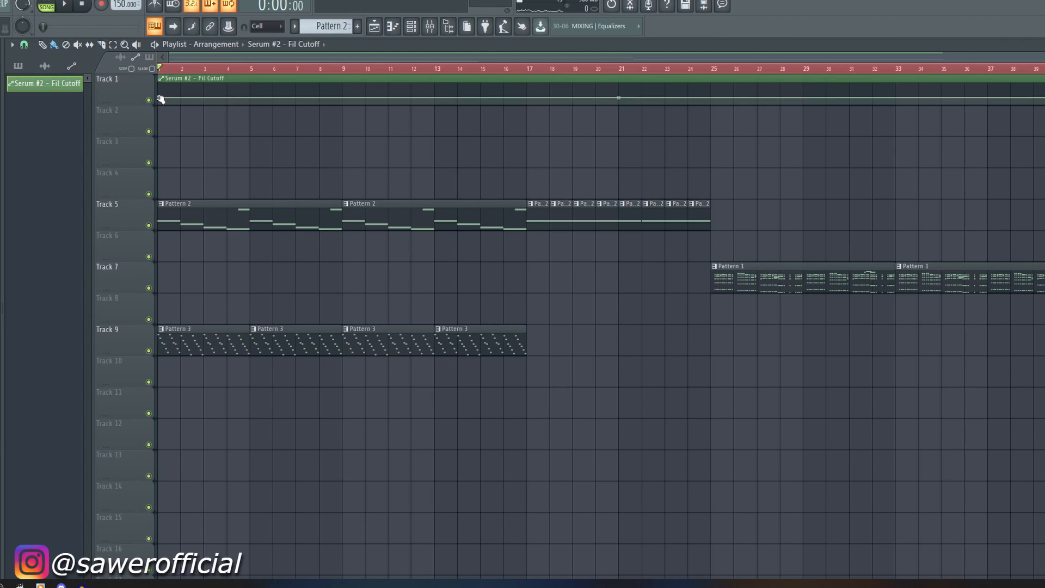
# Lower the start of the Serum #2 cutoff automation and add a point at bar 17 so the cutoff rises up to it.
pyautogui.moveTo(159, 98); pyautogui.dragTo(160, 102)
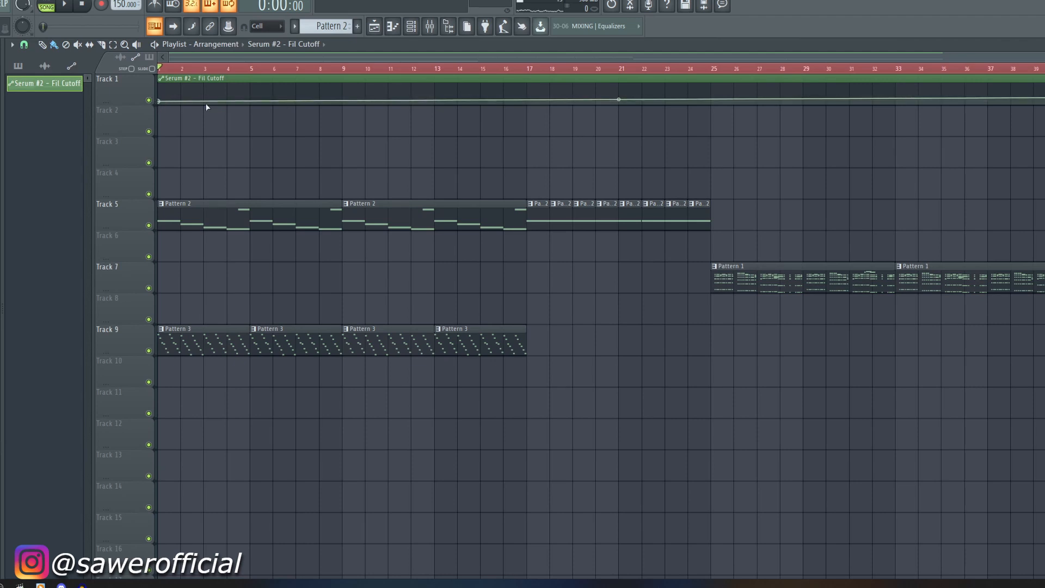
pyautogui.rightClick(528, 99)
pyautogui.press('space')
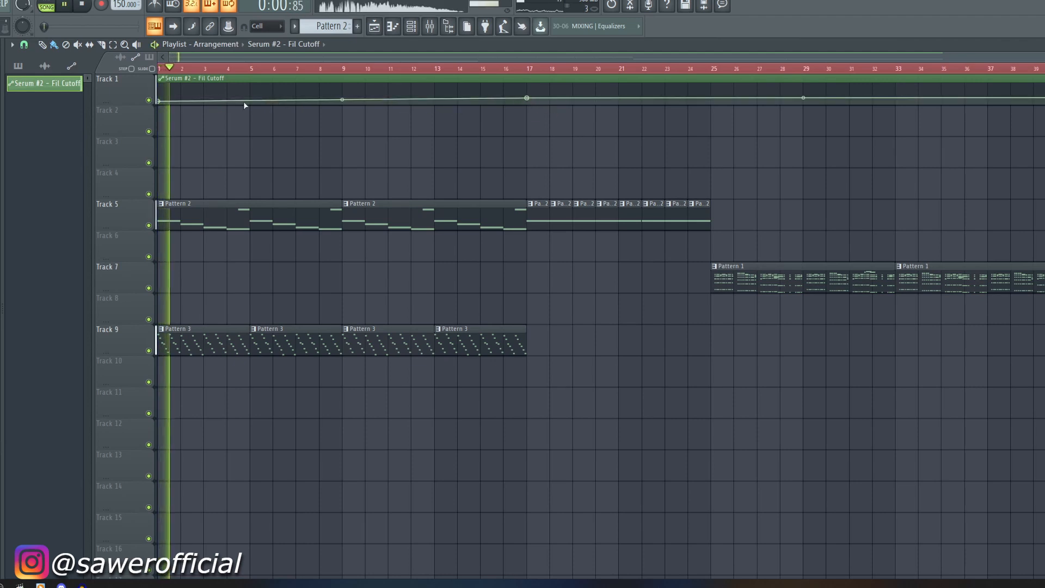
# Route the Serum bass channel to mixer insert 6, naming the insert after the channel.
pyautogui.press('F6')
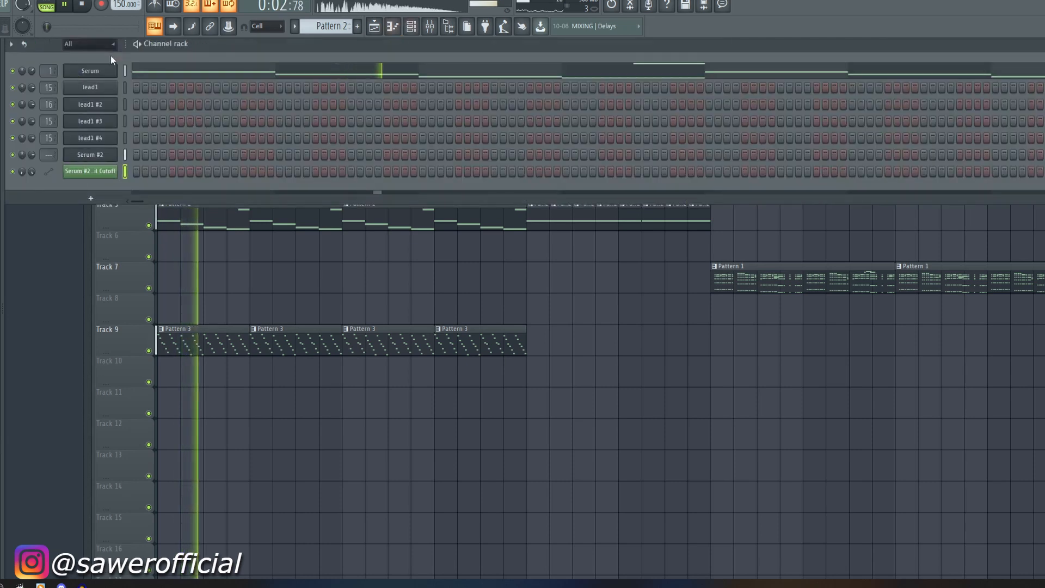
pyautogui.press('space')
pyautogui.click(106, 69)
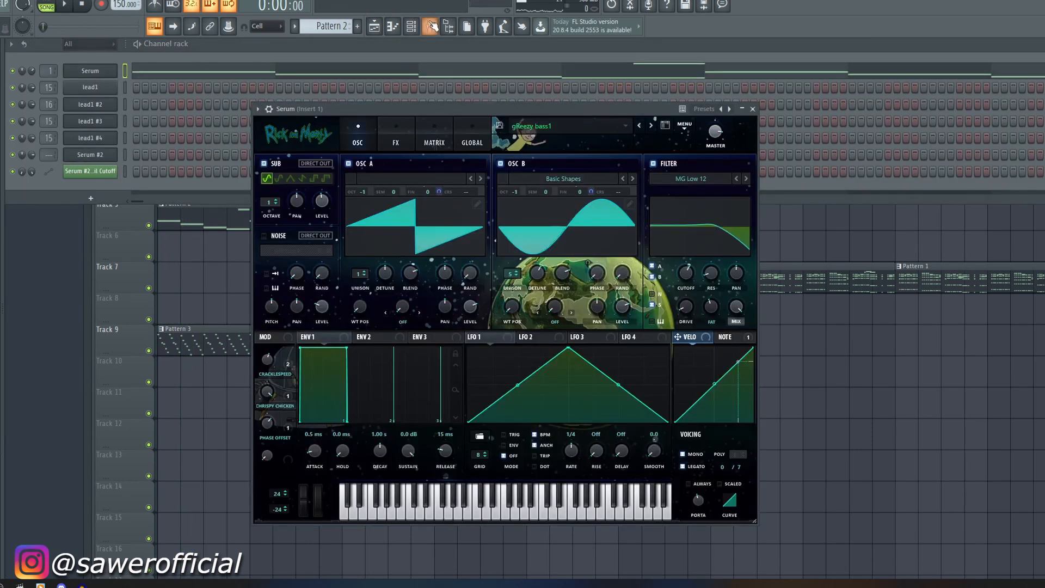
pyautogui.click(430, 25)
pyautogui.rightClick(285, 180)
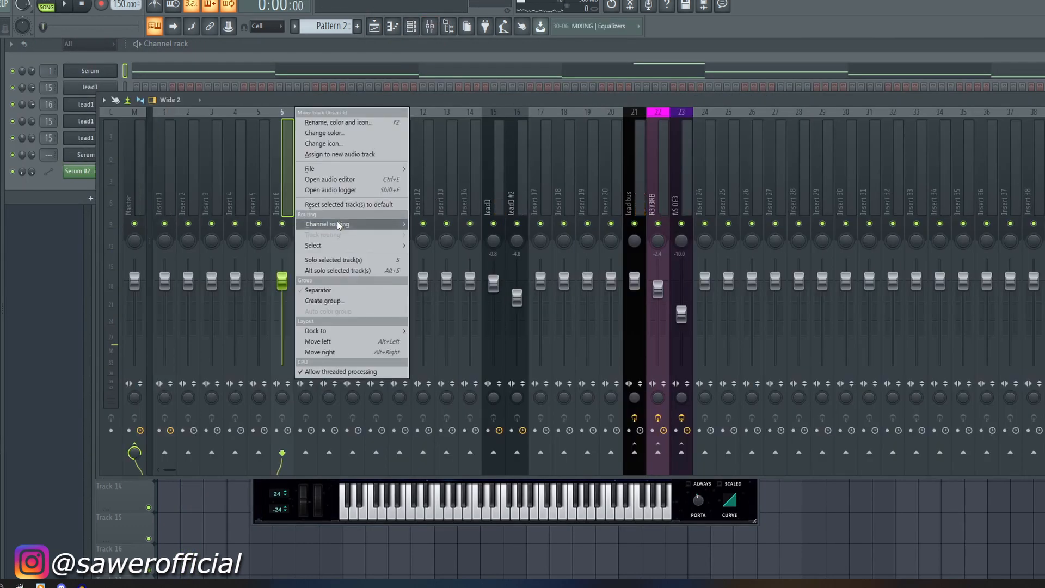
pyautogui.moveTo(338, 224)
pyautogui.click(563, 226)
# Add Fruity Parametric EQ 2 to the Serum mixer track while the song plays.
pyautogui.press('space')
pyautogui.click(1040, 136)
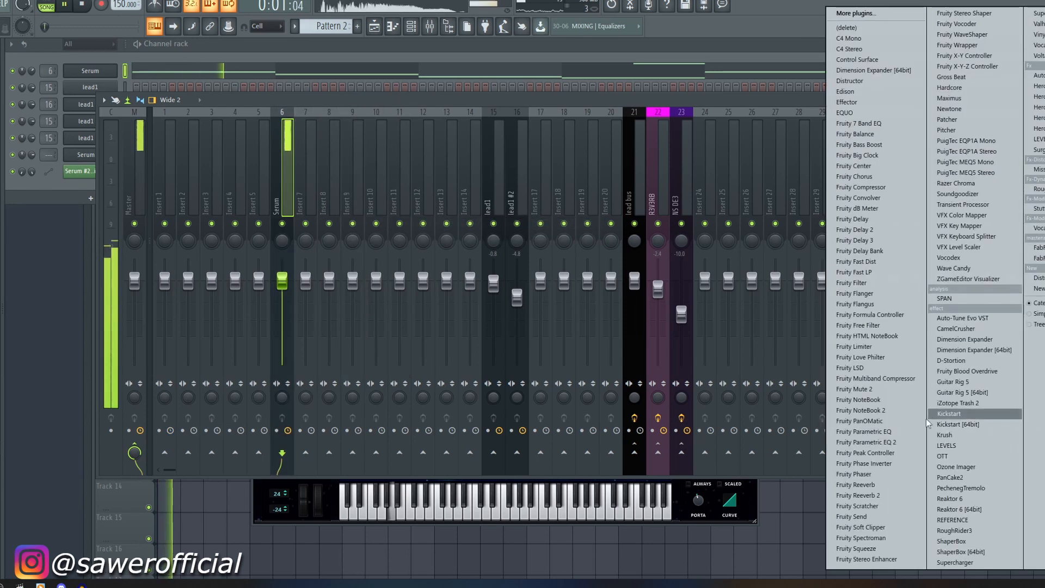
pyautogui.click(866, 442)
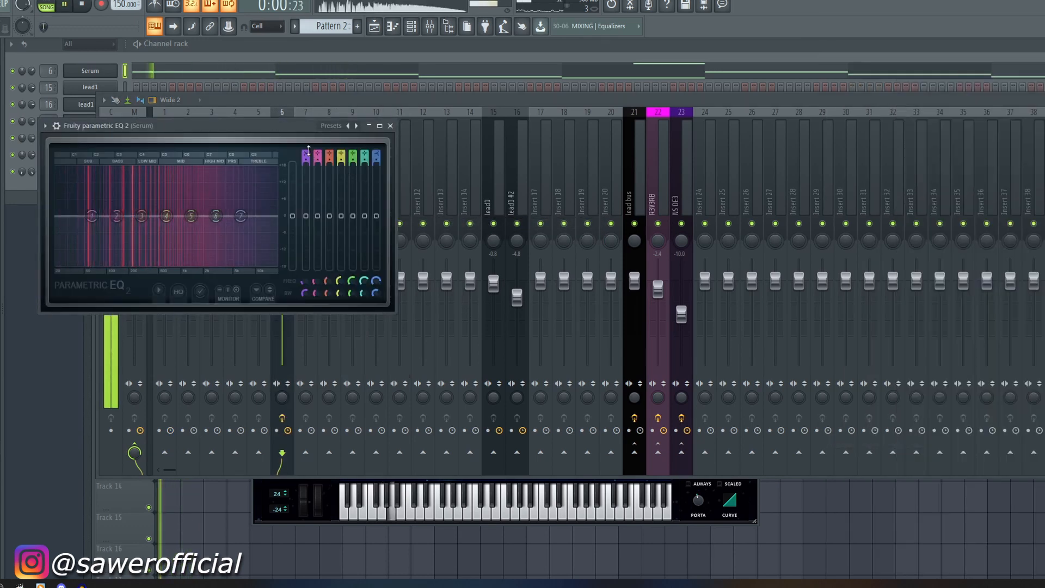
# Make EQ band 1 a high-pass filter at the lowest frequency and create an automation clip for its frequency.
pyautogui.moveTo(307, 153)
pyautogui.mouseDown()
pyautogui.moveTo(307, 165)
pyautogui.moveTo(306, 143)
pyautogui.mouseUp()
pyautogui.moveTo(304, 282)
pyautogui.mouseDown()
pyautogui.moveTo(305, 216)
pyautogui.moveTo(305, 283)
pyautogui.mouseUp()
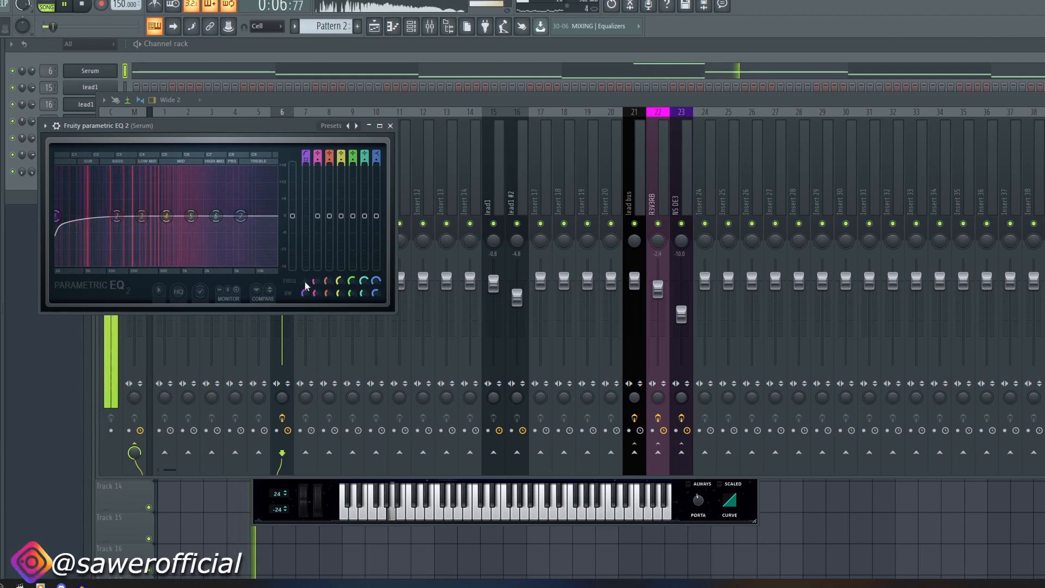
pyautogui.rightClick(305, 282)
pyautogui.click(336, 354)
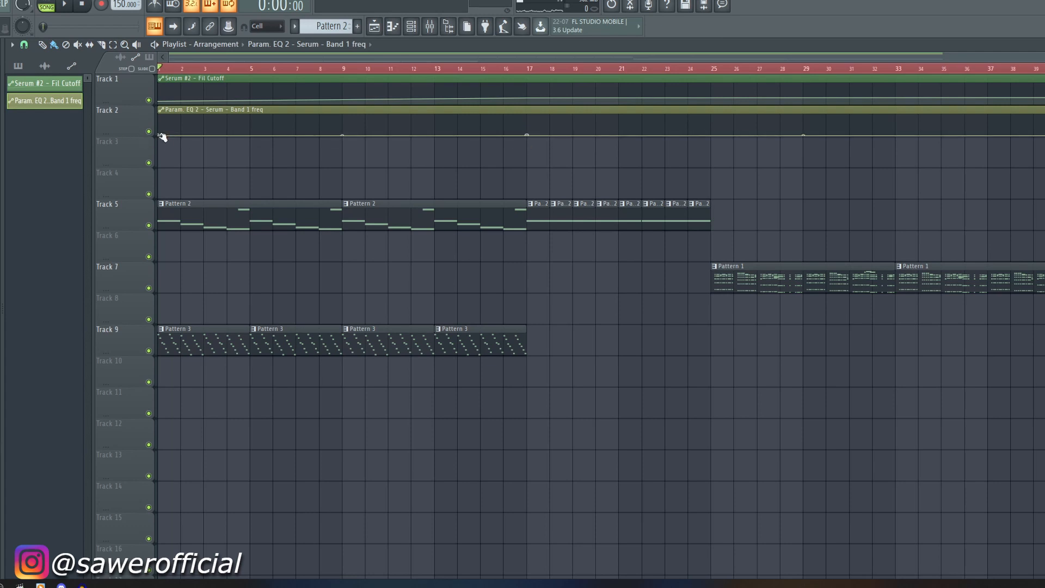
# Raise the start of the EQ band 1 frequency automation and bend its curve so it falls gradually to bar 17.
pyautogui.press('space')
pyautogui.moveTo(160, 129); pyautogui.dragTo(159, 126)
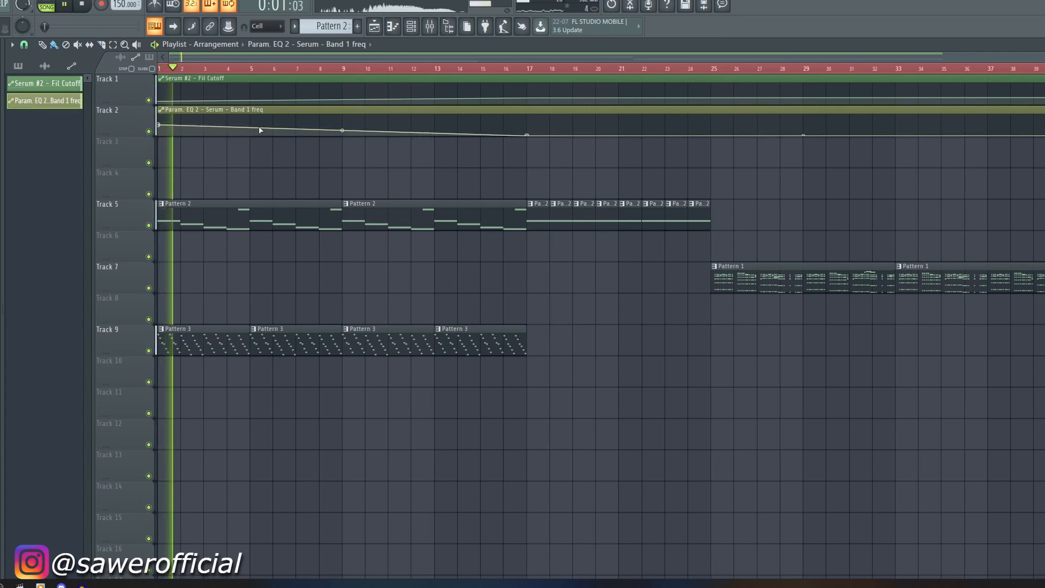
pyautogui.moveTo(343, 131); pyautogui.dragTo(342, 128)
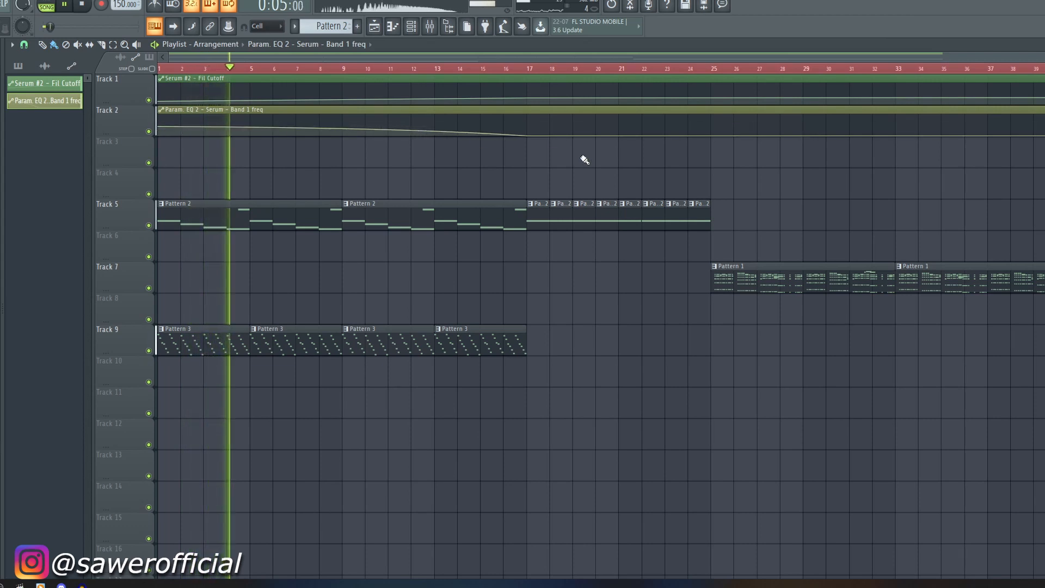
pyautogui.press('space')
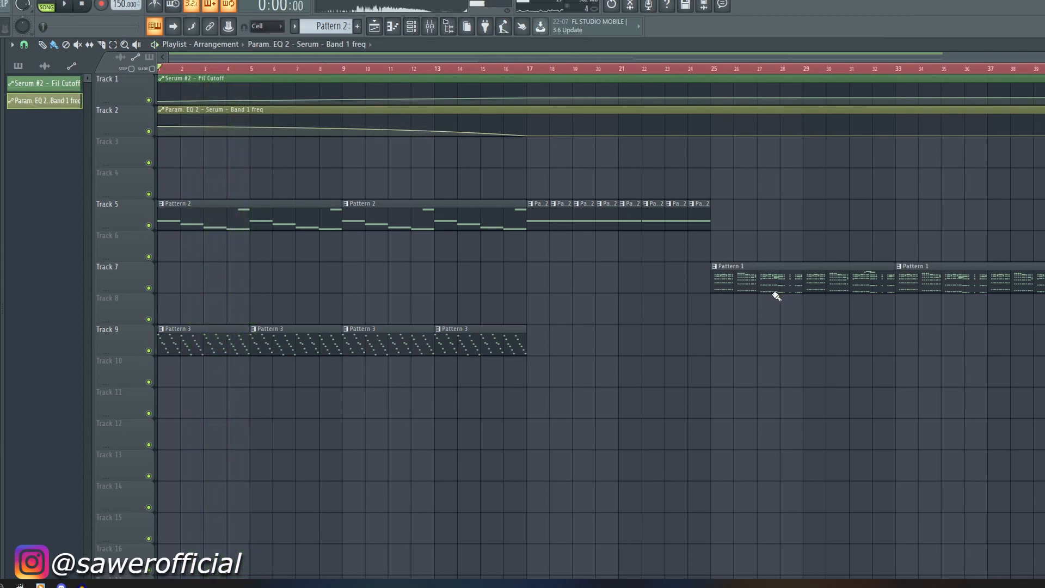
# Move the first Pattern 1 clip to bar 17 and the short Pattern 2 clips to bar 25, filling the Track 5 gap with a full Pattern 2 copy.
pyautogui.moveTo(777, 290); pyautogui.dragTo(592, 287)
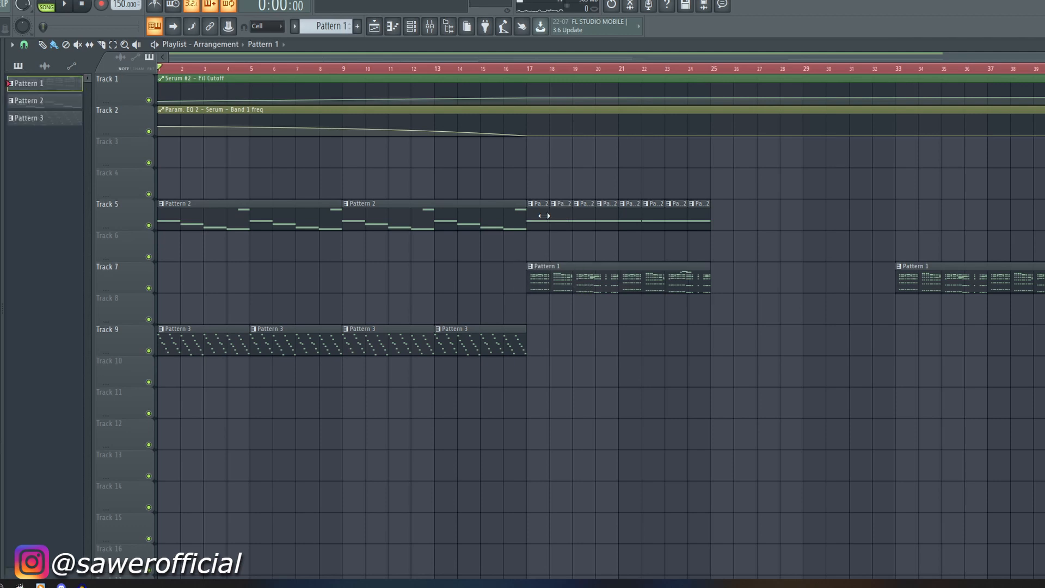
pyautogui.click(577, 220)
pyautogui.moveTo(539, 219); pyautogui.dragTo(728, 222)
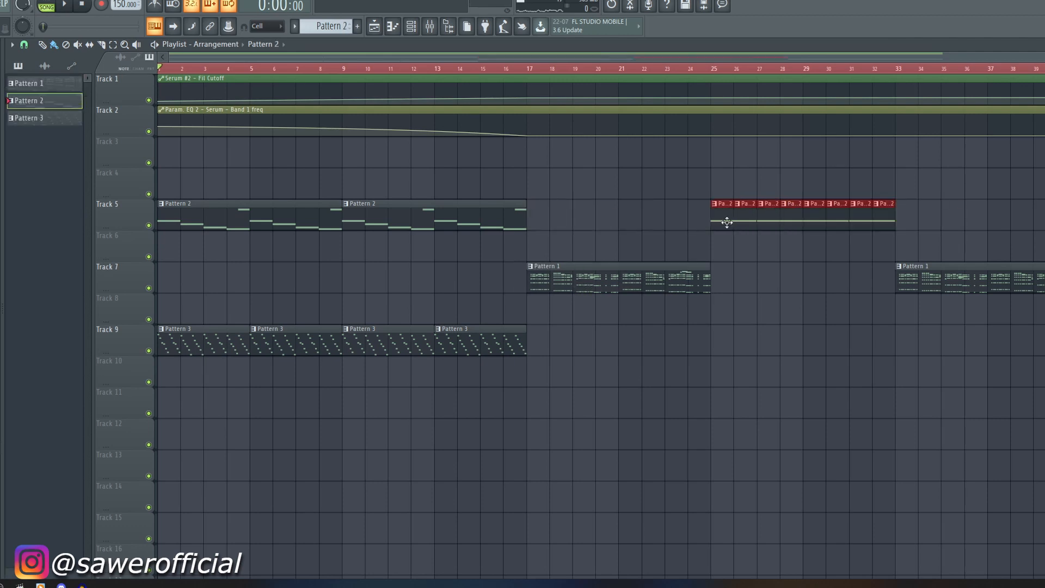
pyautogui.moveTo(495, 217); pyautogui.dragTo(673, 217)
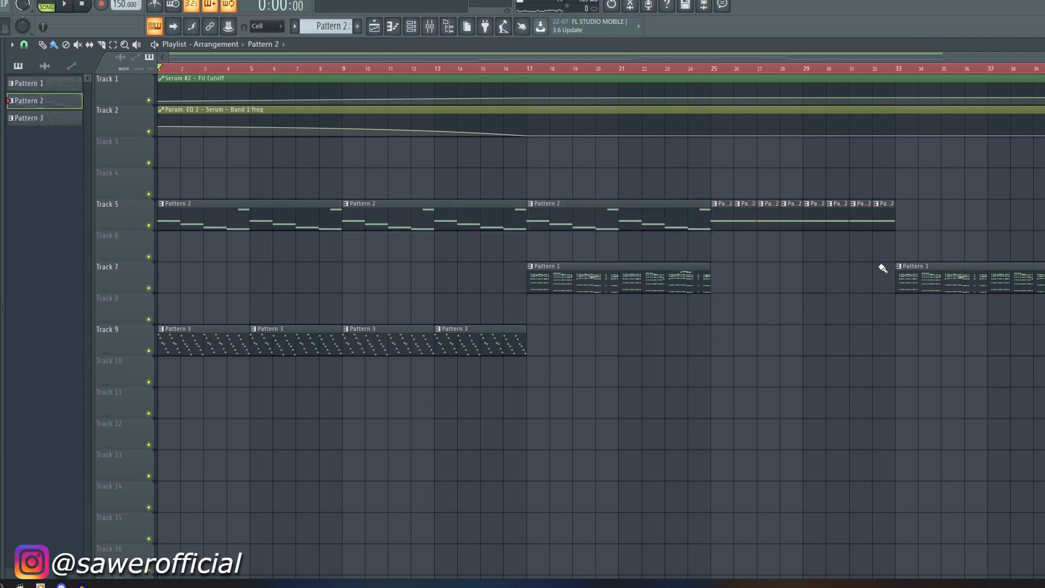
pyautogui.click(941, 278)
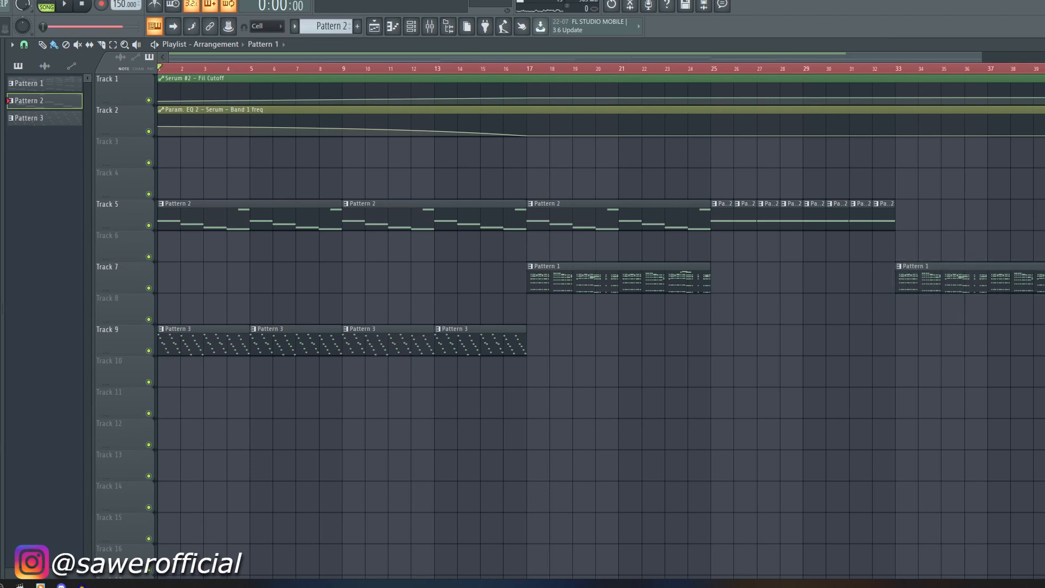
# Trim the Serum #2 cutoff and EQ band 1 frequency automation clips so both end at bar 17.
pyautogui.moveTo(1044, 81); pyautogui.dragTo(531, 117)
pyautogui.click(531, 103)
pyautogui.press('space')
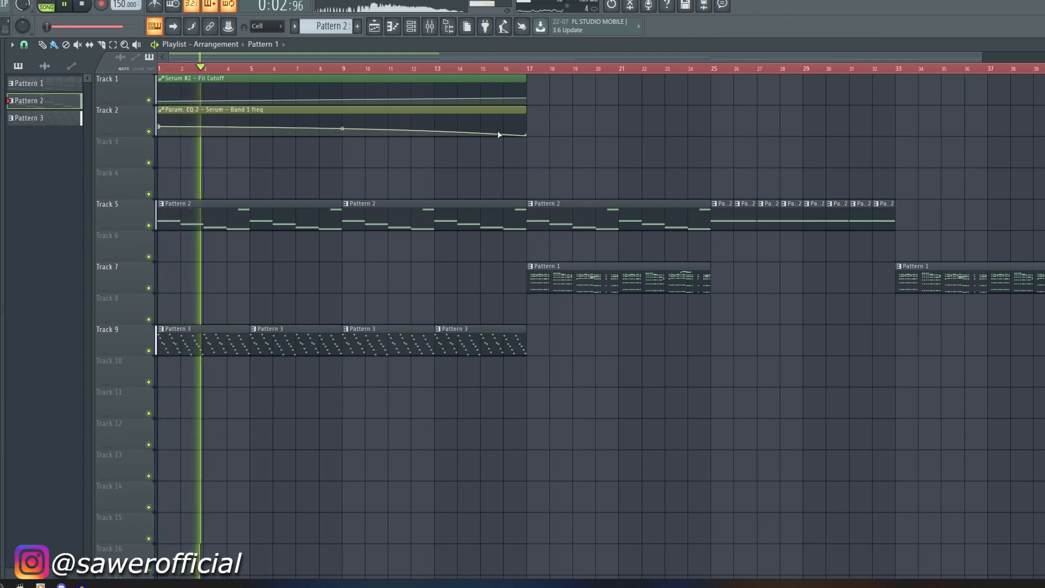
# Enlarge Track 2, add a point near the end of the band 1 frequency curve and move it to bar 17 for a higher end value.
pyautogui.moveTo(116, 136); pyautogui.dragTo(128, 327)
pyautogui.rightClick(504, 303)
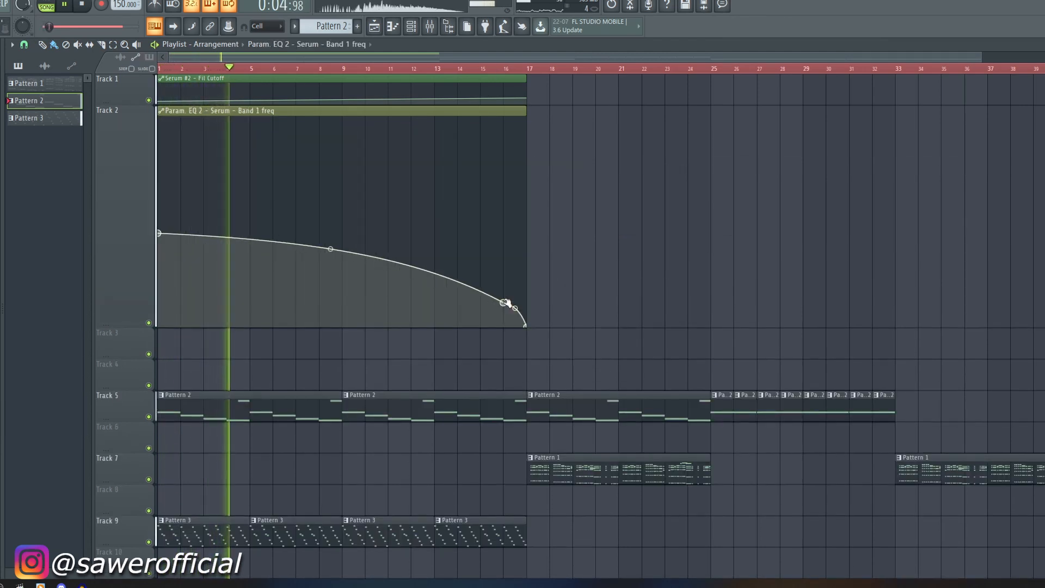
pyautogui.moveTo(505, 302); pyautogui.dragTo(533, 296)
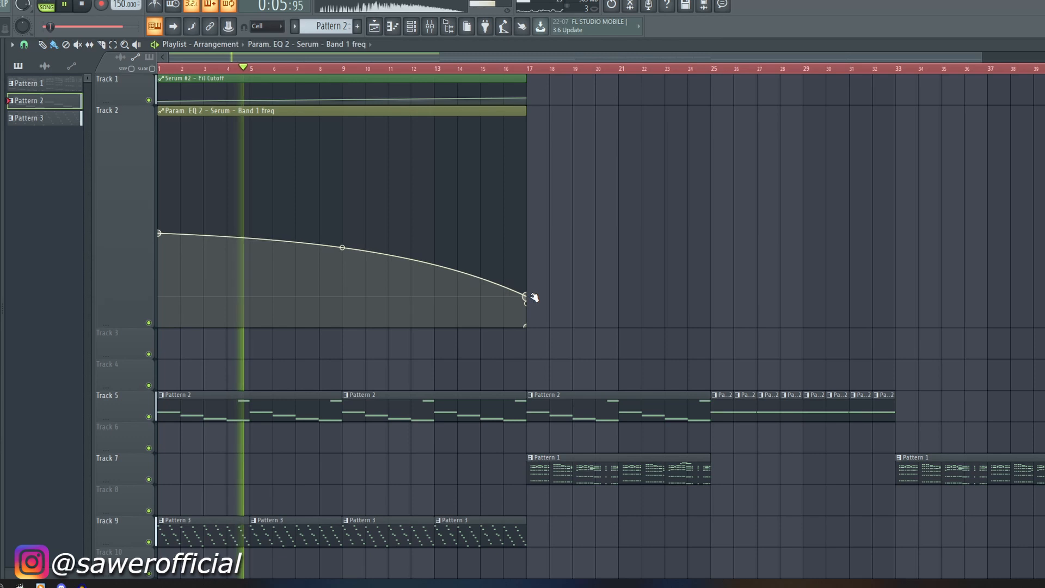
pyautogui.click(458, 70)
pyautogui.scroll(4, 498, 72)
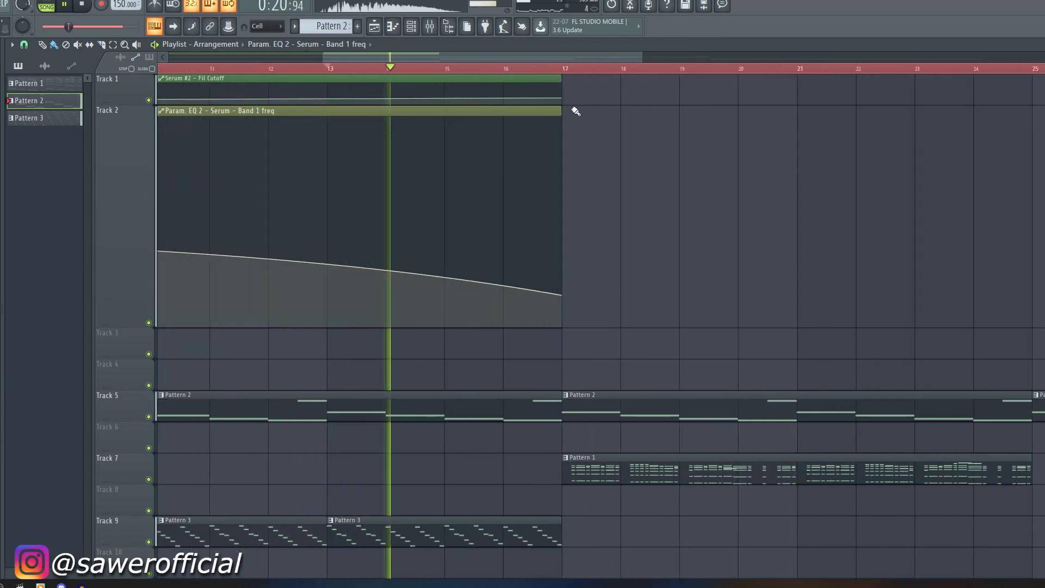
# Duplicate two Pattern 3 clips on Track 9 so the arpeggio continues from bar 17 to bar 25.
pyautogui.scroll(-4, 554, 273)
pyautogui.click(548, 415)
pyautogui.moveTo(594, 415); pyautogui.dragTo(866, 420)
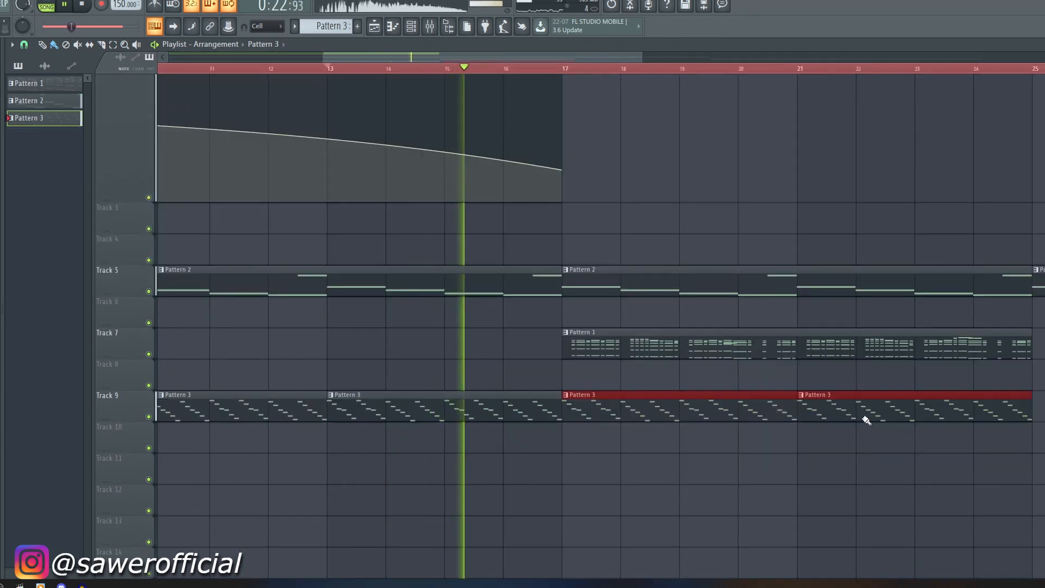
pyautogui.scroll(2, 641, 198)
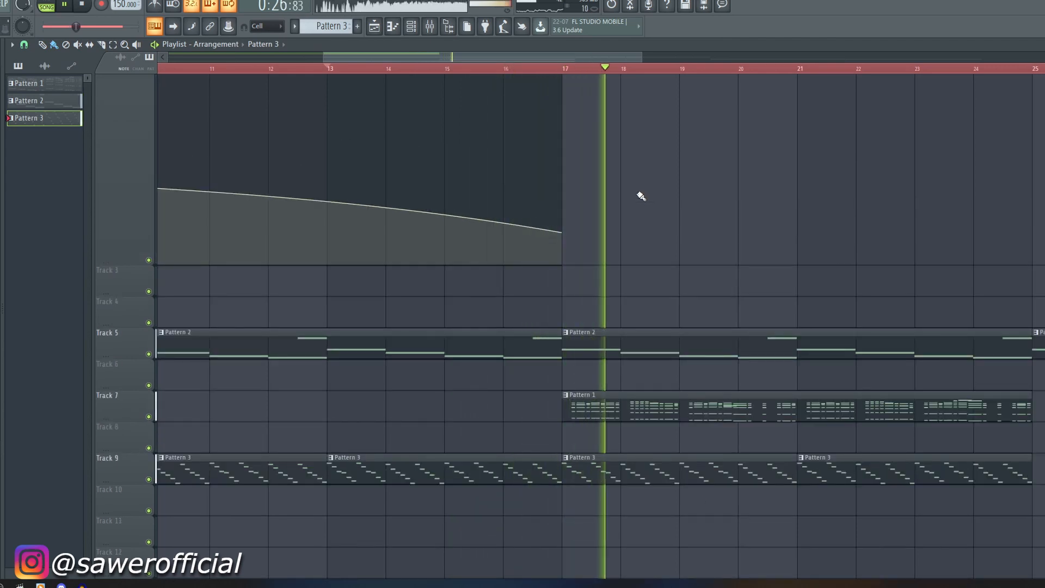
pyautogui.scroll(-2, 643, 69)
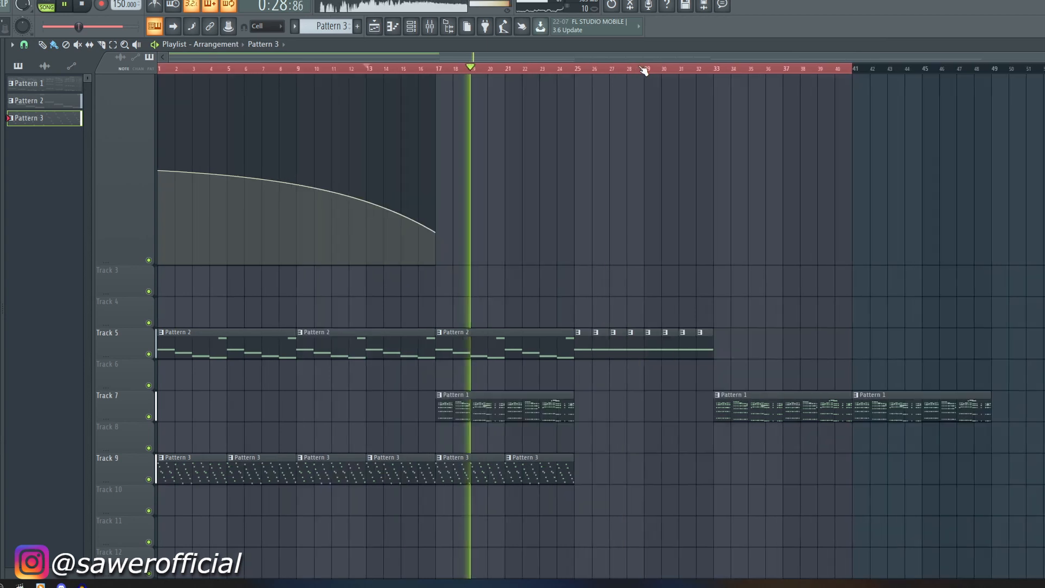
pyautogui.scroll(-1, 509, 320)
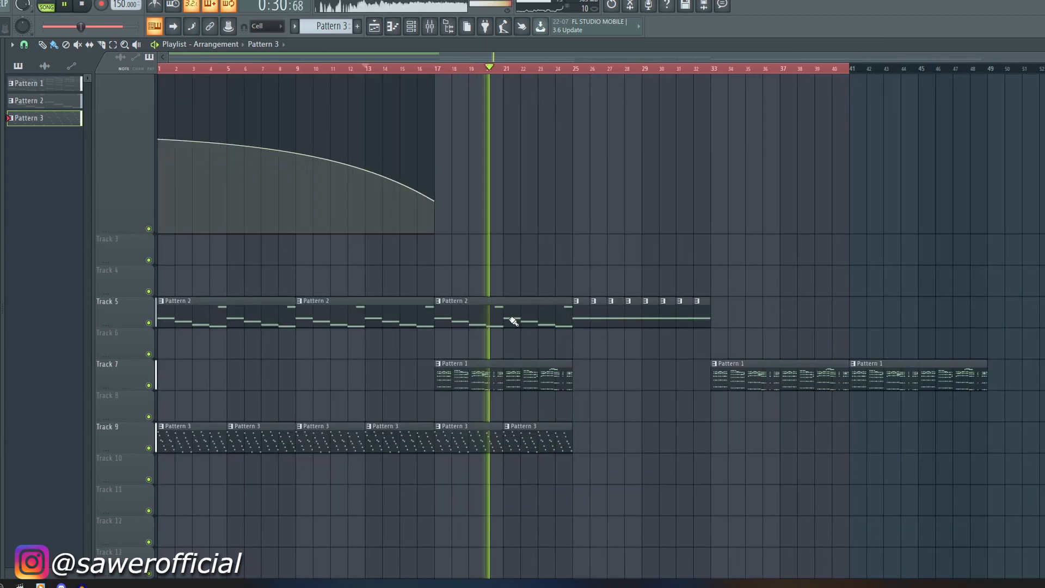
# Stop playback and reset the height of Track 2 to 100%.
pyautogui.press('space')
pyautogui.click(471, 296)
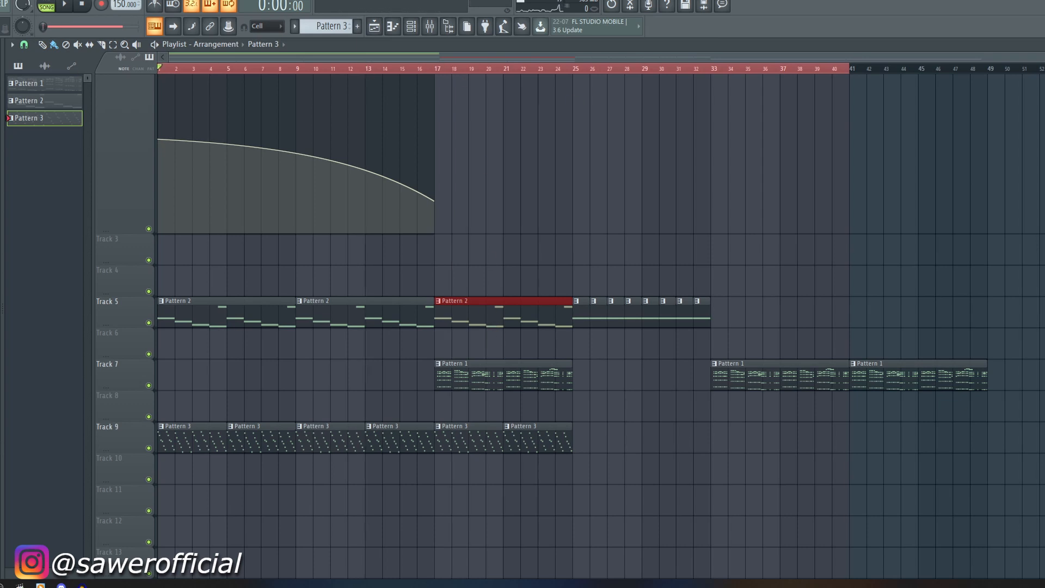
pyautogui.rightClick(137, 140)
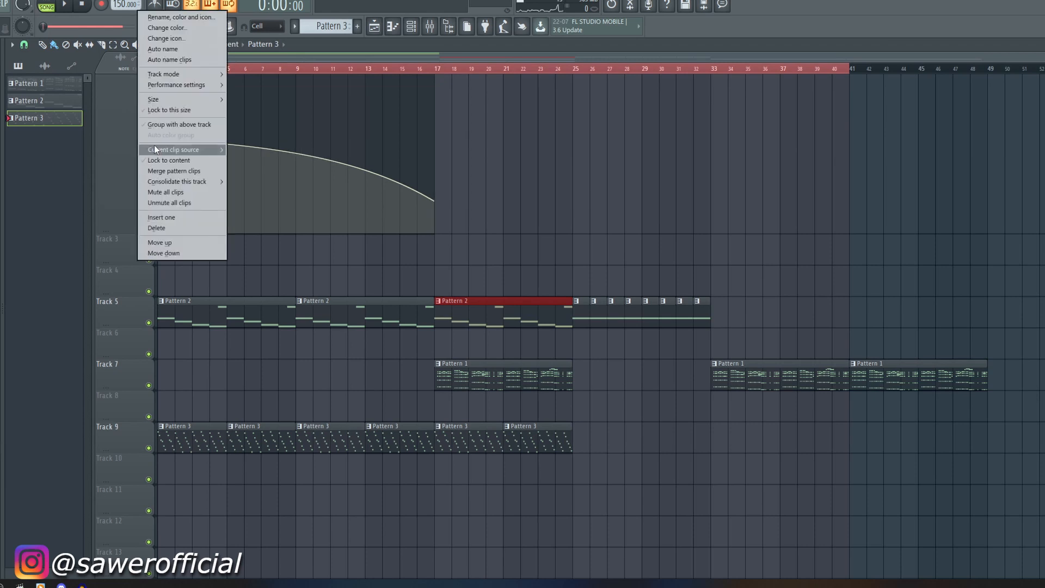
pyautogui.click(245, 121)
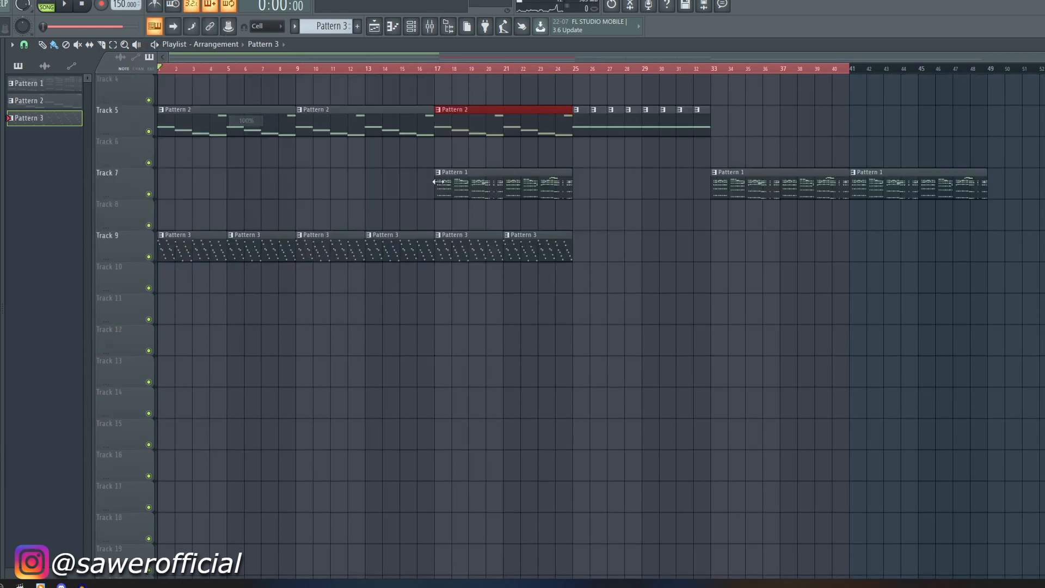
# Play the intro and the transition at bar 17, and delete the Pattern 2 clip that starts there on Track 5.
pyautogui.press('space')
pyautogui.scroll(-1, 527, 310)
pyautogui.scroll(4, 585, 277)
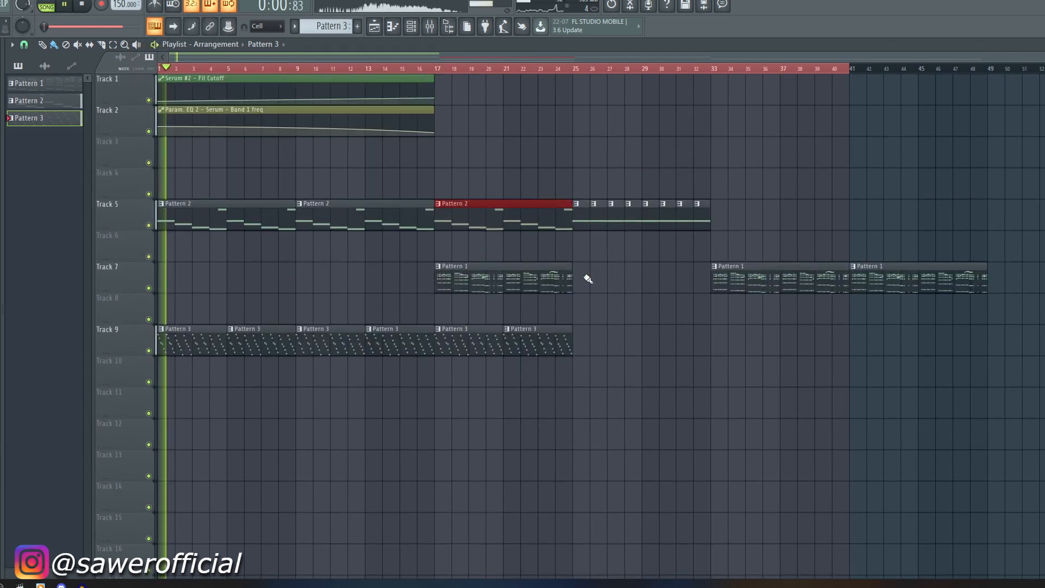
pyautogui.click(434, 69)
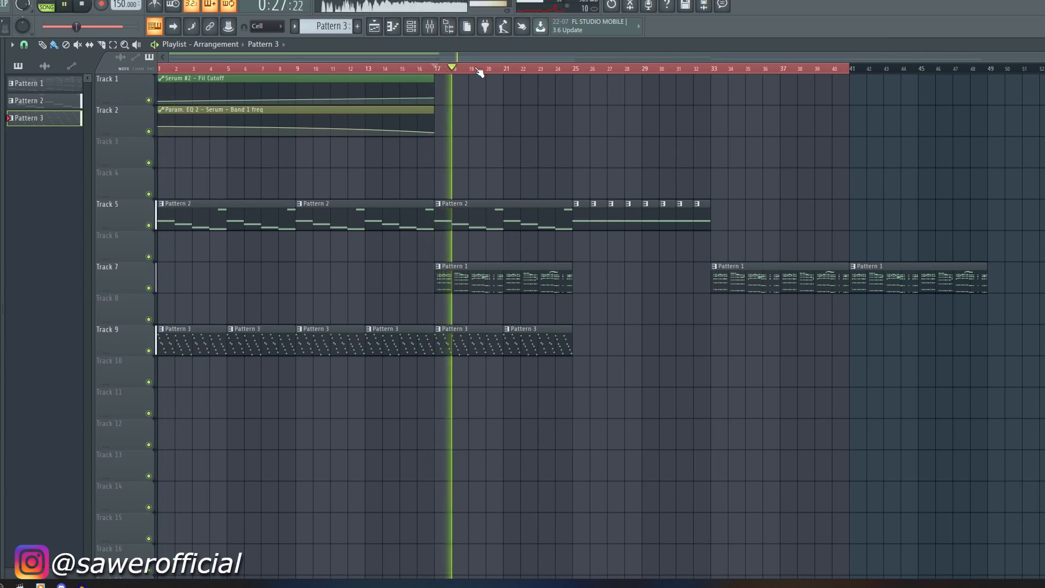
pyautogui.press('space')
pyautogui.press('space')
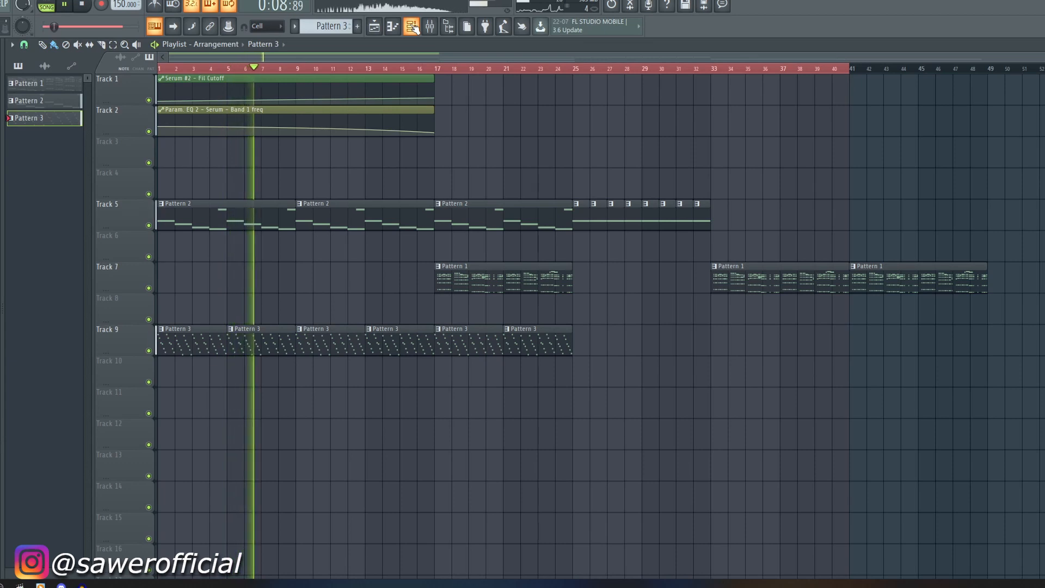
pyautogui.click(440, 70)
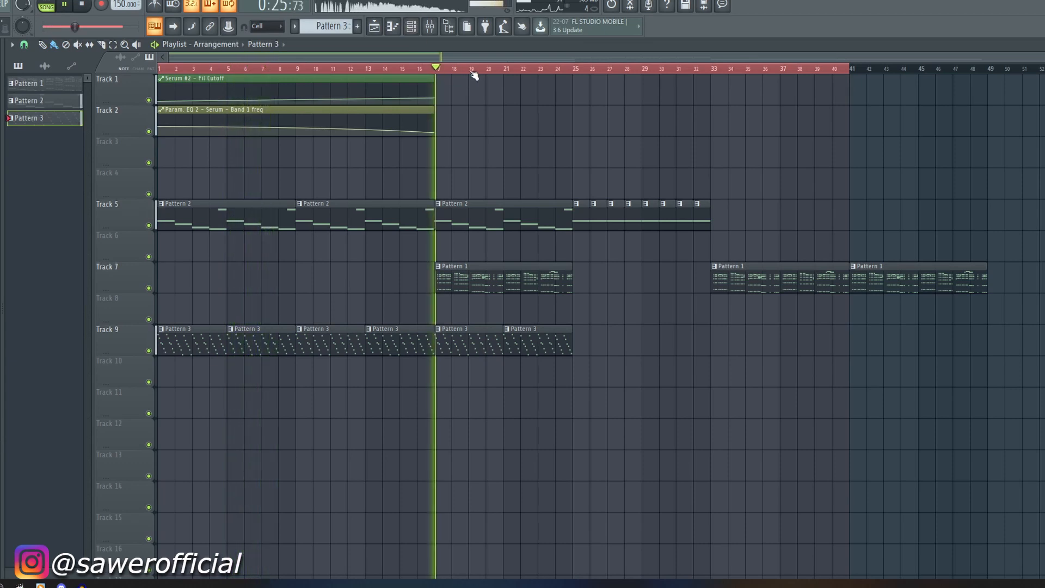
pyautogui.scroll(4, 486, 72)
pyautogui.press('space')
pyautogui.rightClick(448, 204)
# Open the lead1 #3 notes of Pattern 1 in the piano roll and select the low notes from A3 down to E3.
pyautogui.click(412, 25)
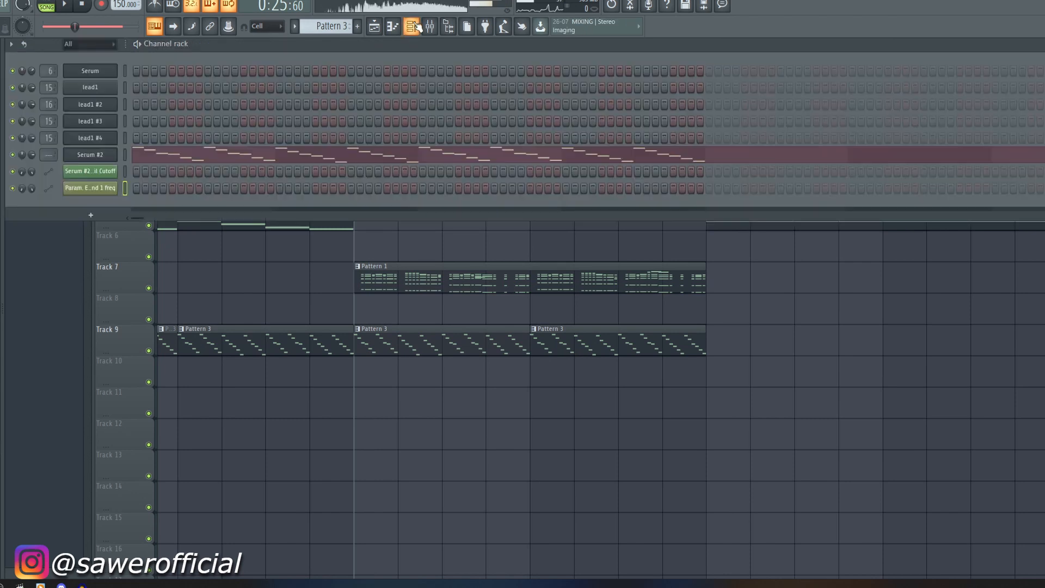
pyautogui.scroll(2, 328, 28)
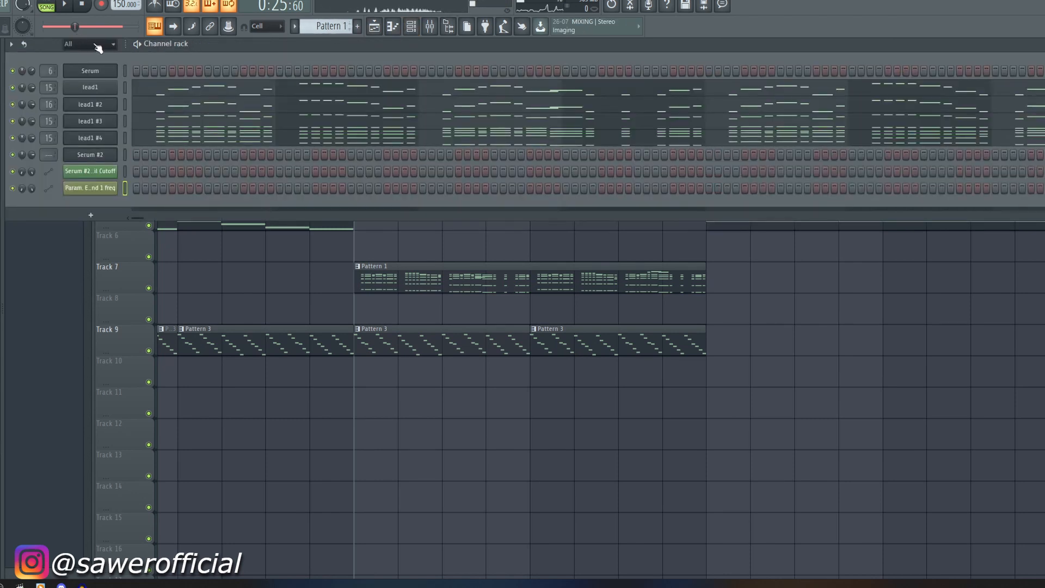
pyautogui.click(193, 121)
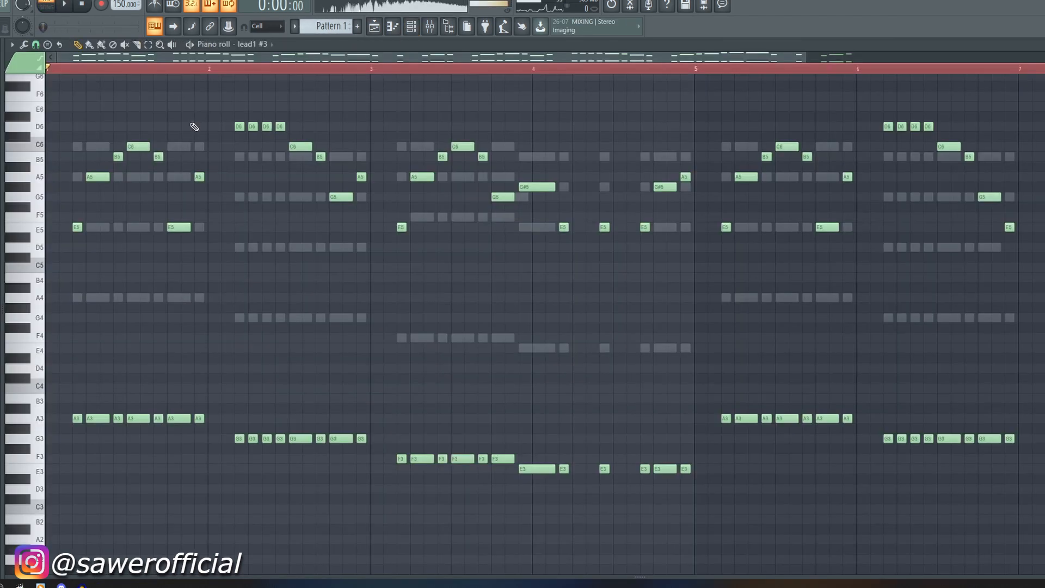
pyautogui.press('space')
pyautogui.scroll(-3, 310, 68)
pyautogui.moveTo(926, 191); pyautogui.dragTo(45, 385)
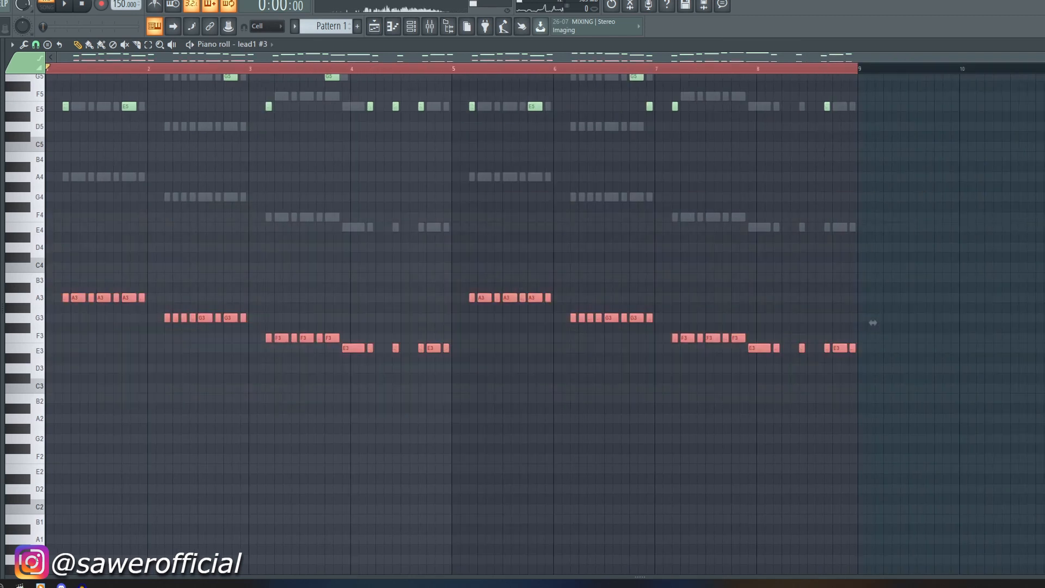
# Paste the copied low lead notes into the Serum channel of the empty Pattern 4 and play them.
pyautogui.click(418, 30)
pyautogui.scroll(-3, 327, 26)
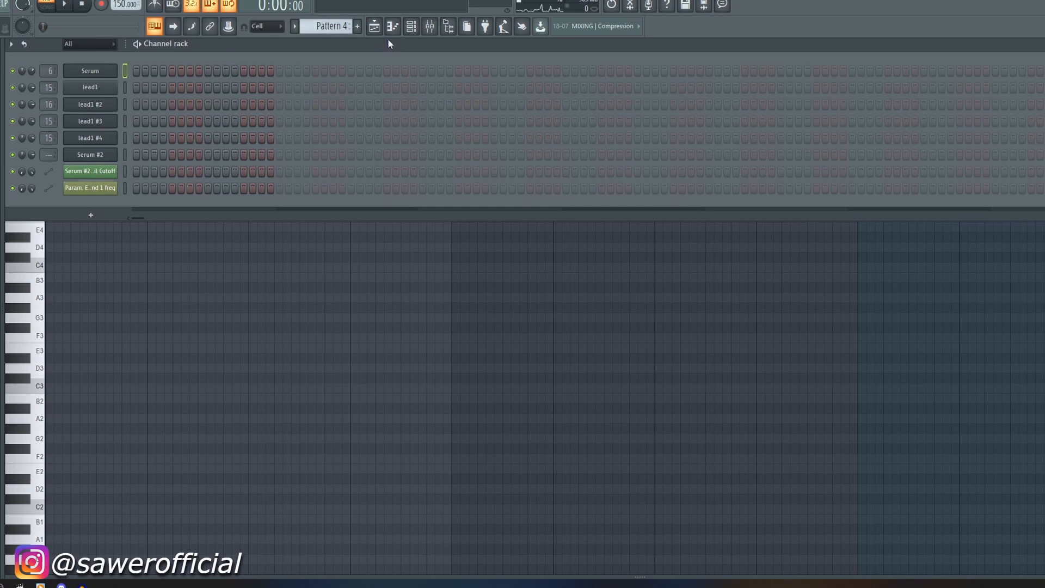
pyautogui.click(404, 30)
pyautogui.hotkey('ctrl', 'v')
pyautogui.press('space')
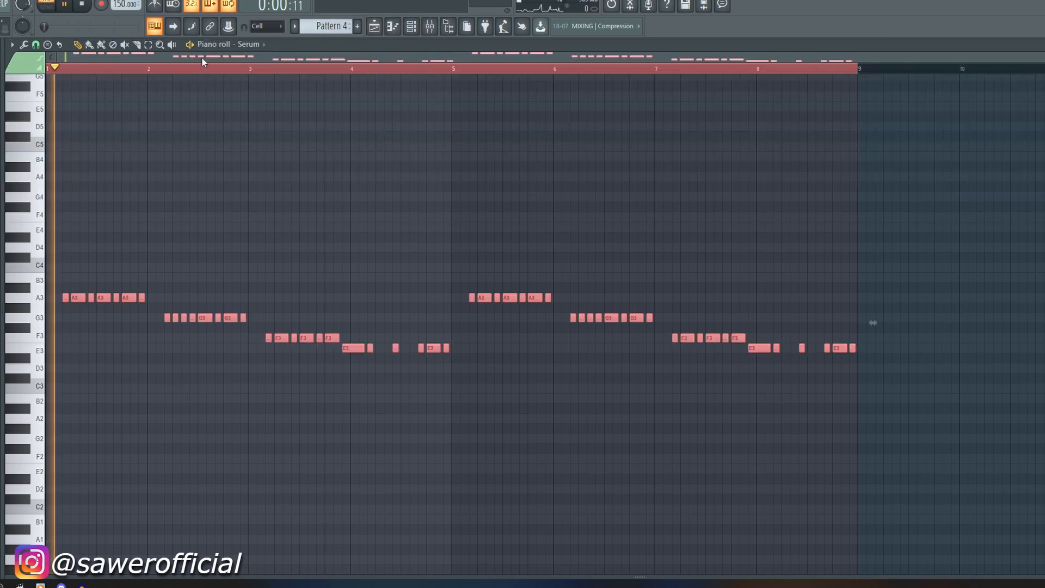
pyautogui.click(254, 162)
# Add another Serum instance and move the Pattern 4 notes from the original Serum channel to it.
pyautogui.click(411, 27)
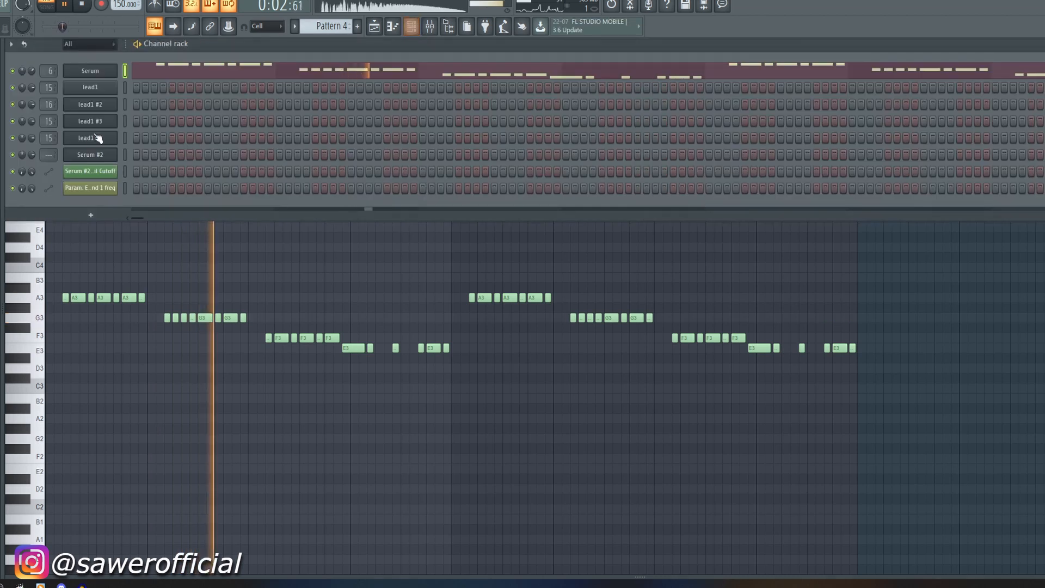
pyautogui.click(91, 215)
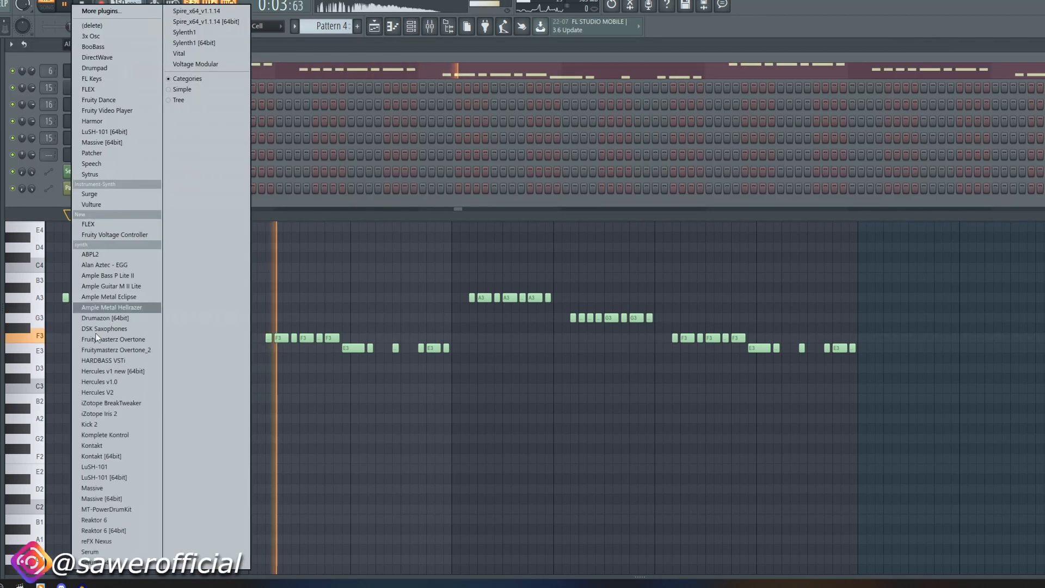
pyautogui.click(98, 551)
pyautogui.click(126, 69)
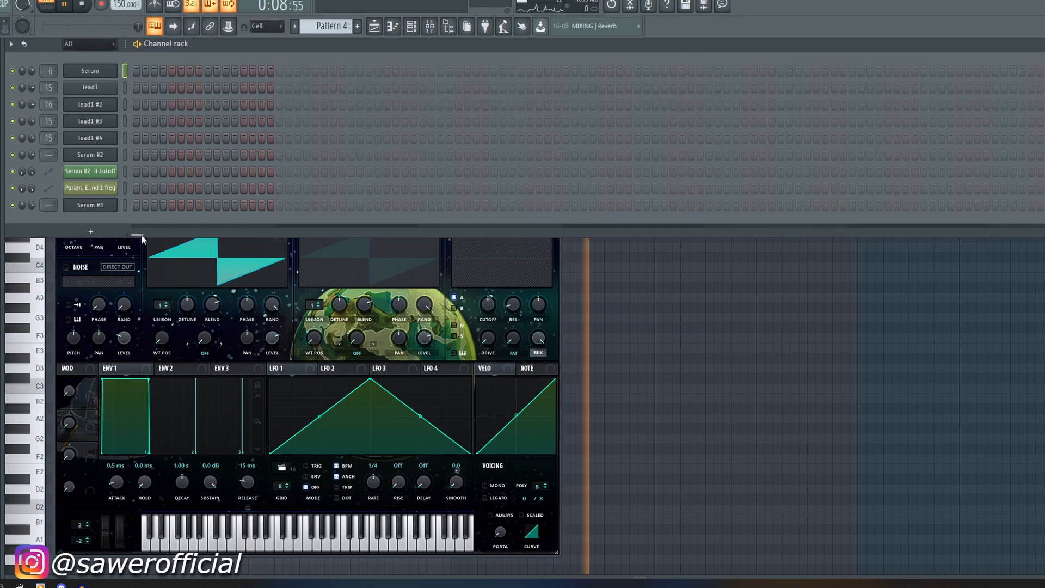
pyautogui.click(125, 205)
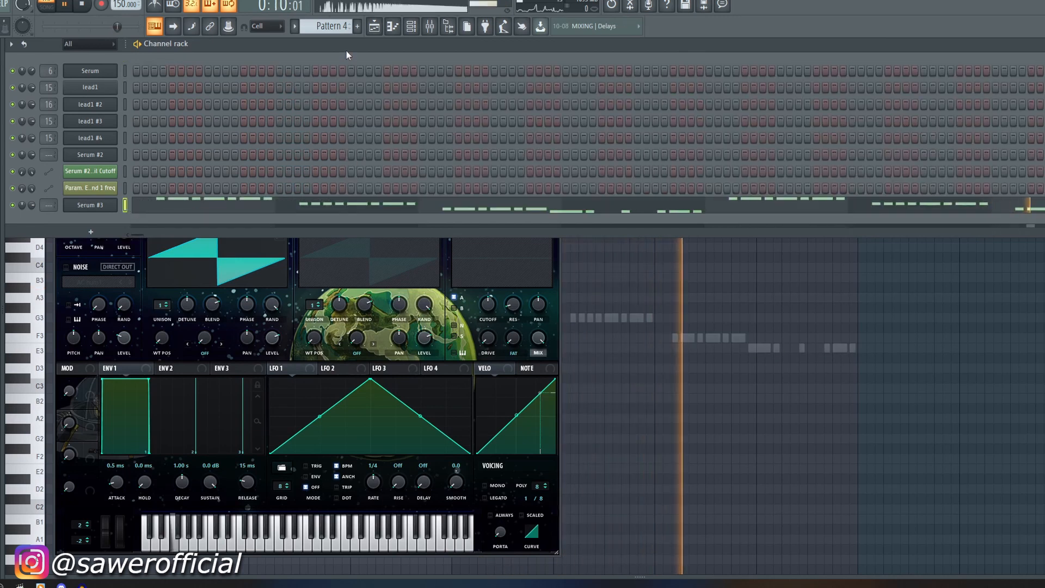
# Place a Pattern 4 clip on Track 3 at bar 17 and set the song position there.
pyautogui.click(377, 31)
pyautogui.click(377, 164)
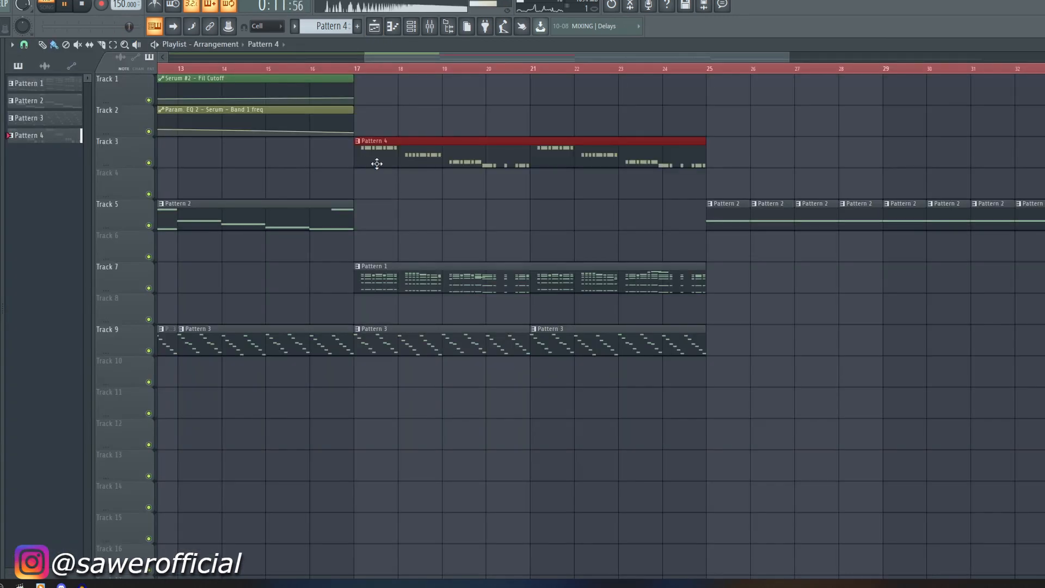
pyautogui.click(365, 71)
# Transpose all Serum #3 notes in Pattern 4 down one octave and play the song.
pyautogui.press('F6')
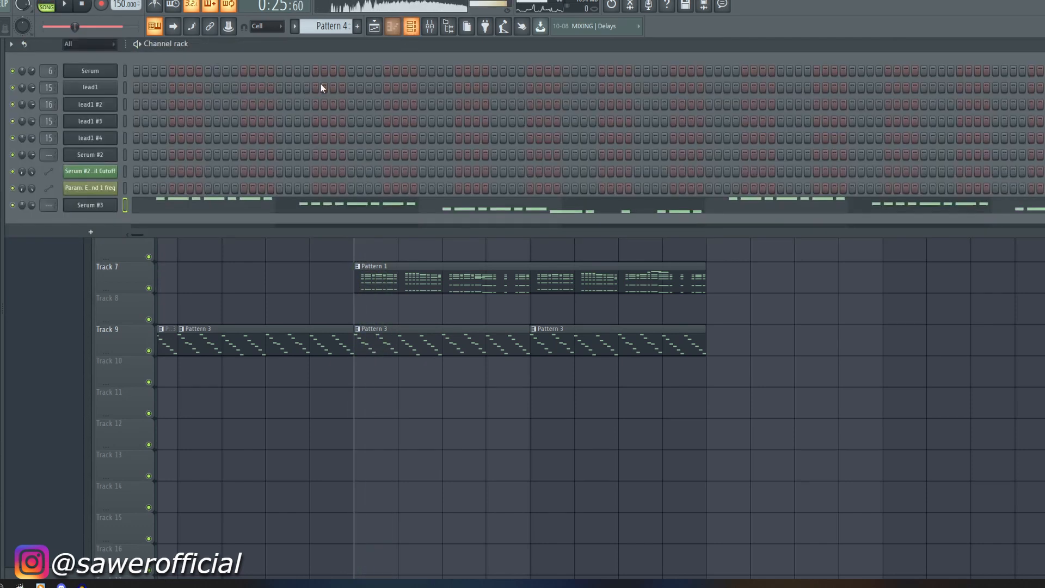
pyautogui.click(229, 211)
pyautogui.hotkey('ctrl', 'a')
pyautogui.hotkey('ctrl', 'Down')
pyautogui.press('space')
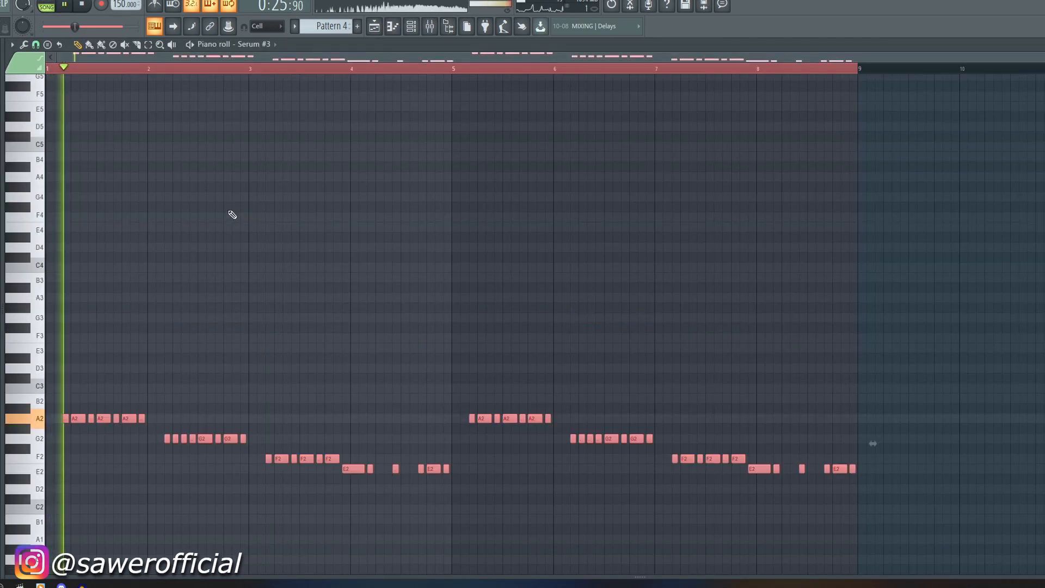
# Deselect the Pattern 4 notes and open the Serum #3 plugin window from the channel rack.
pyautogui.hotkey('ctrl', 'd')
pyautogui.scroll(-3, 231, 214)
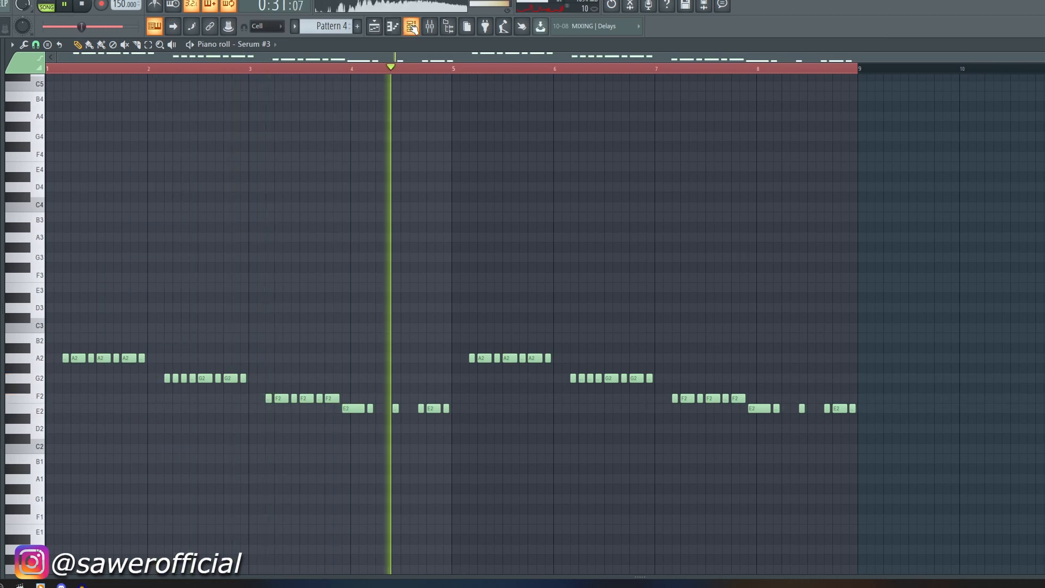
pyautogui.click(412, 26)
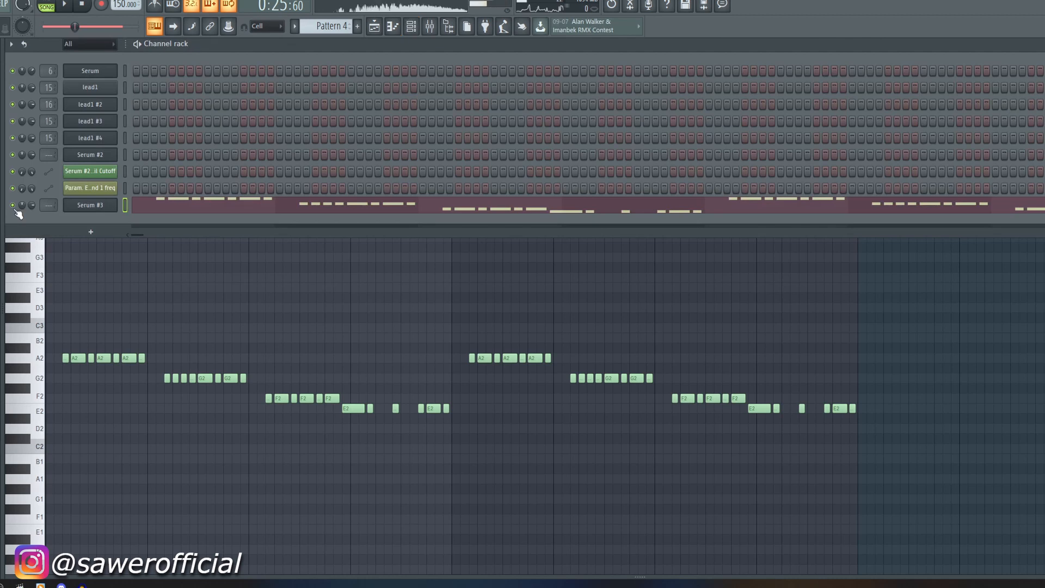
pyautogui.click(85, 208)
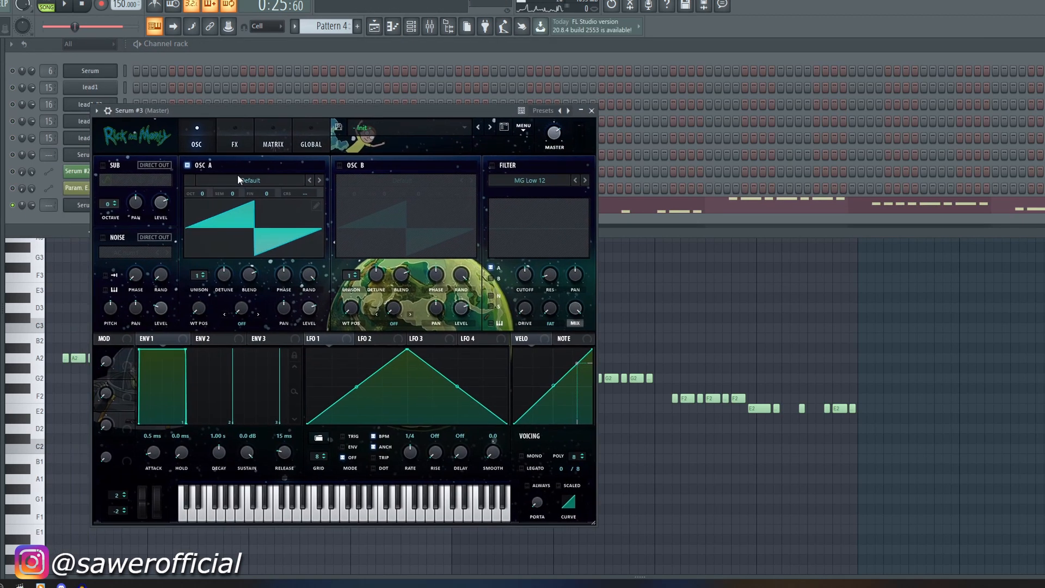
# Load the analog Basic Shapes wavetable into oscillator A of Serum #3 and reposition the plugin window.
pyautogui.click(238, 180)
pyautogui.moveTo(239, 193)
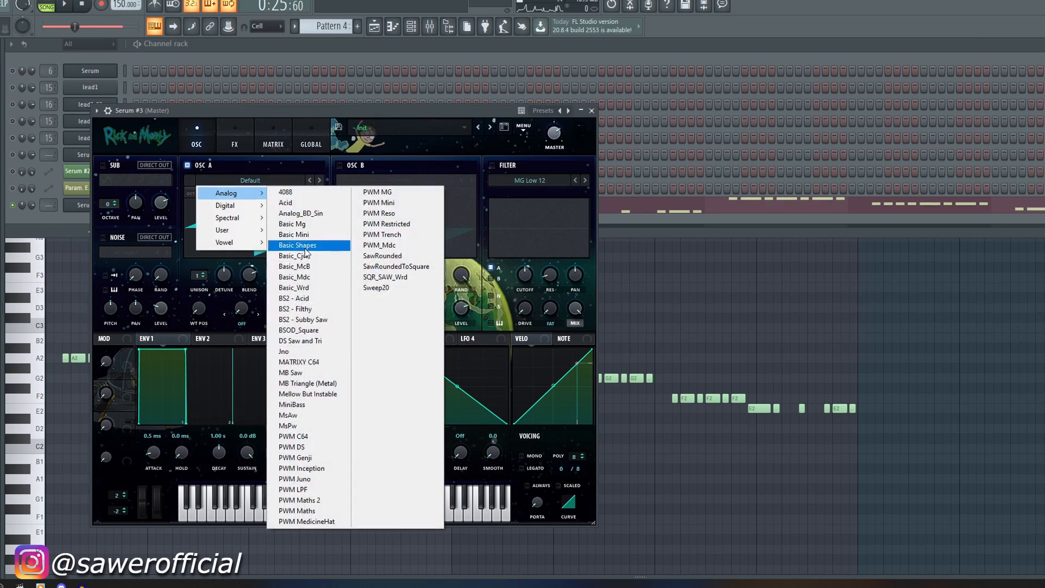
pyautogui.click(305, 246)
pyautogui.moveTo(308, 111); pyautogui.dragTo(365, 83)
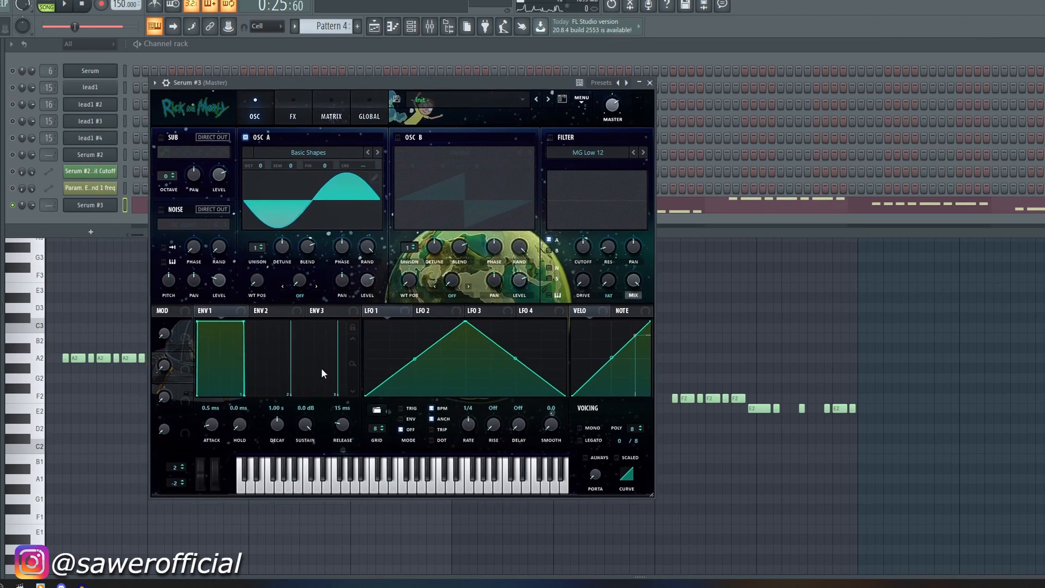
# Assign Envelope 2 to oscillator A's coarse pitch with its sustain at 0%, and play a test note.
pyautogui.moveTo(276, 312); pyautogui.dragTo(357, 166)
pyautogui.moveTo(303, 424); pyautogui.dragTo(303, 467)
pyautogui.moveTo(305, 526); pyautogui.dragTo(303, 561)
pyautogui.press('q')
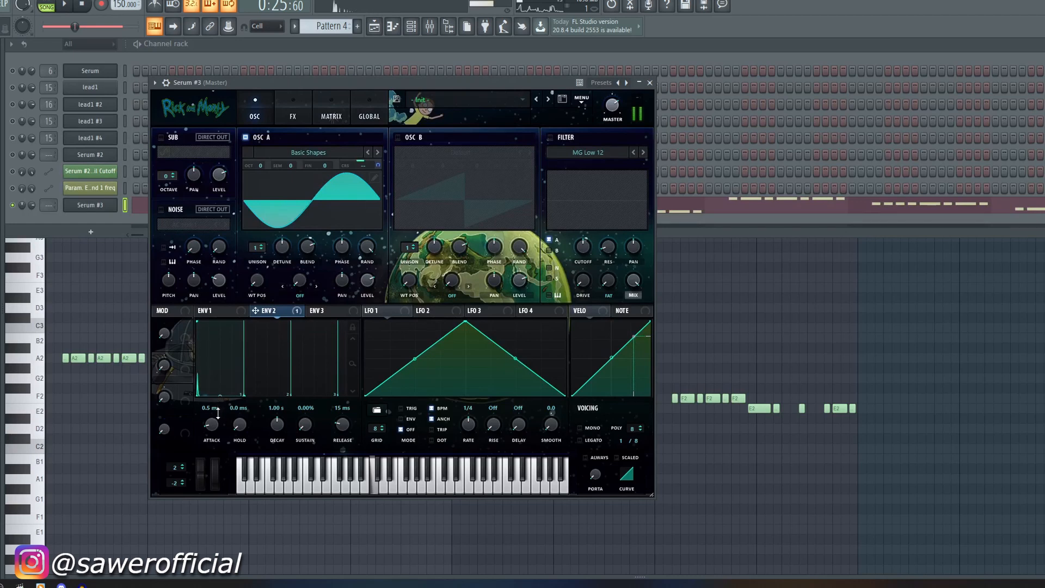
# Try a small sustain of 6.58% on Envelope 2, return it to 0%, and steepen the decay curve.
pyautogui.scroll(3, 347, 342)
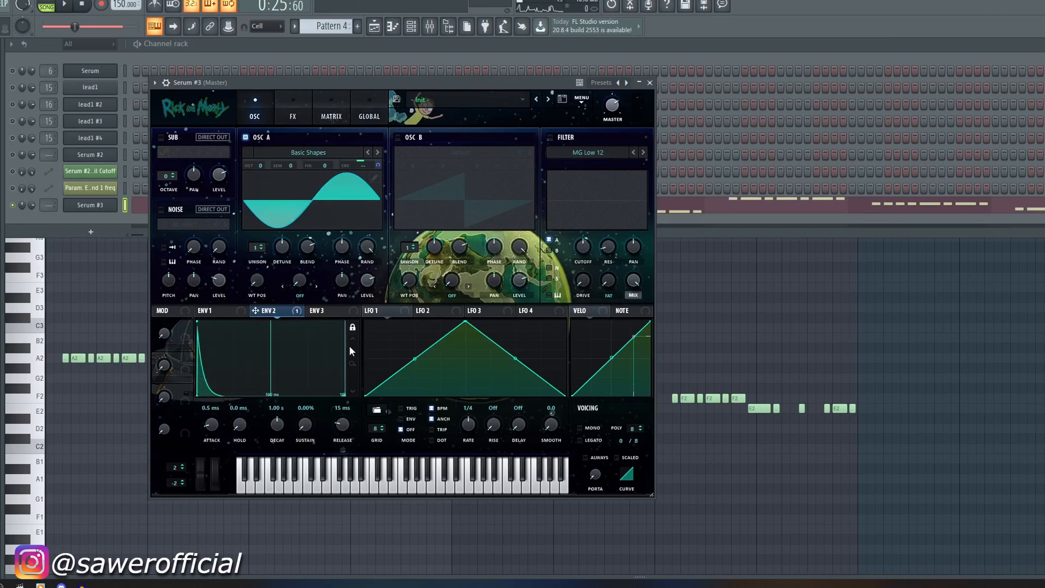
pyautogui.press('q')
pyautogui.moveTo(306, 426); pyautogui.dragTo(308, 419)
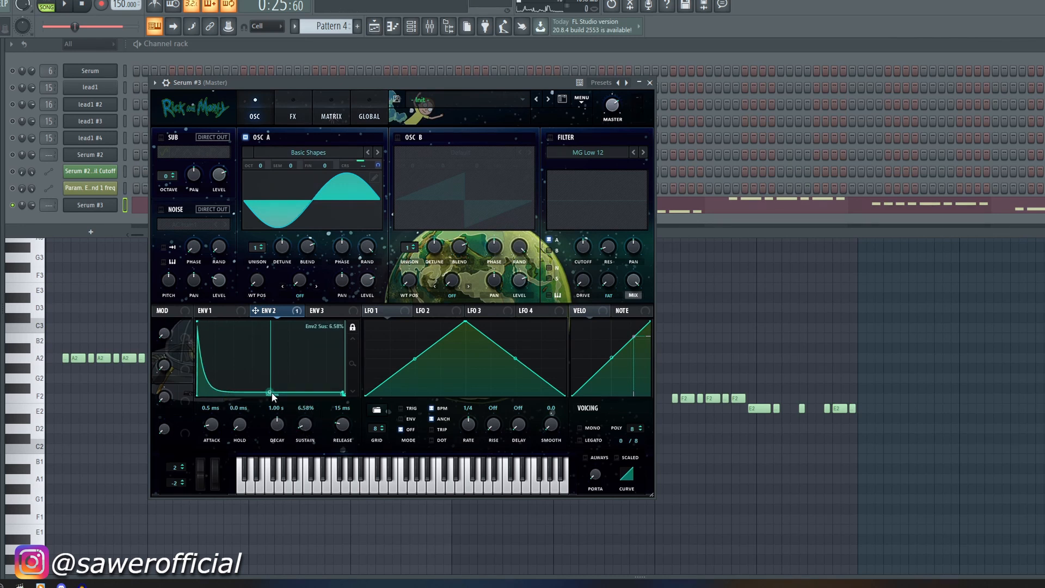
pyautogui.moveTo(303, 423); pyautogui.dragTo(309, 464)
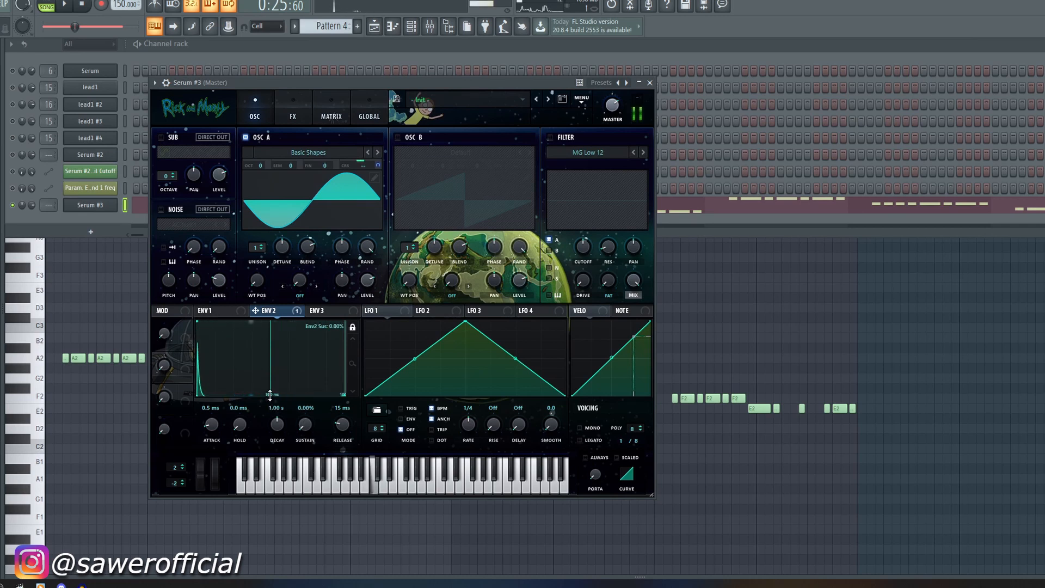
# Try oscillator A one octave down, play the song, and raise the oscillator's octave to +2.
pyautogui.moveTo(257, 166); pyautogui.dragTo(256, 180)
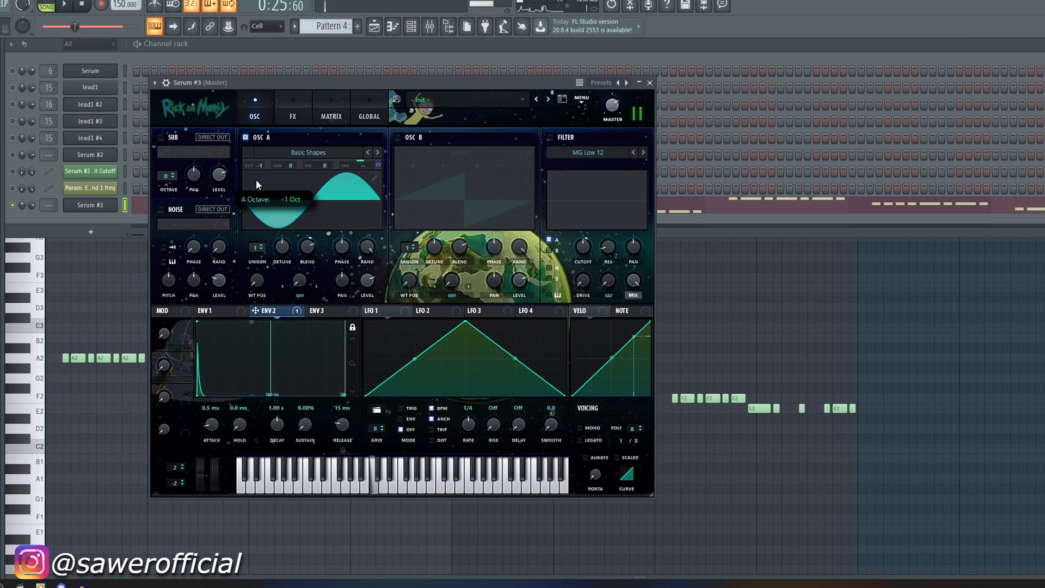
pyautogui.press('space')
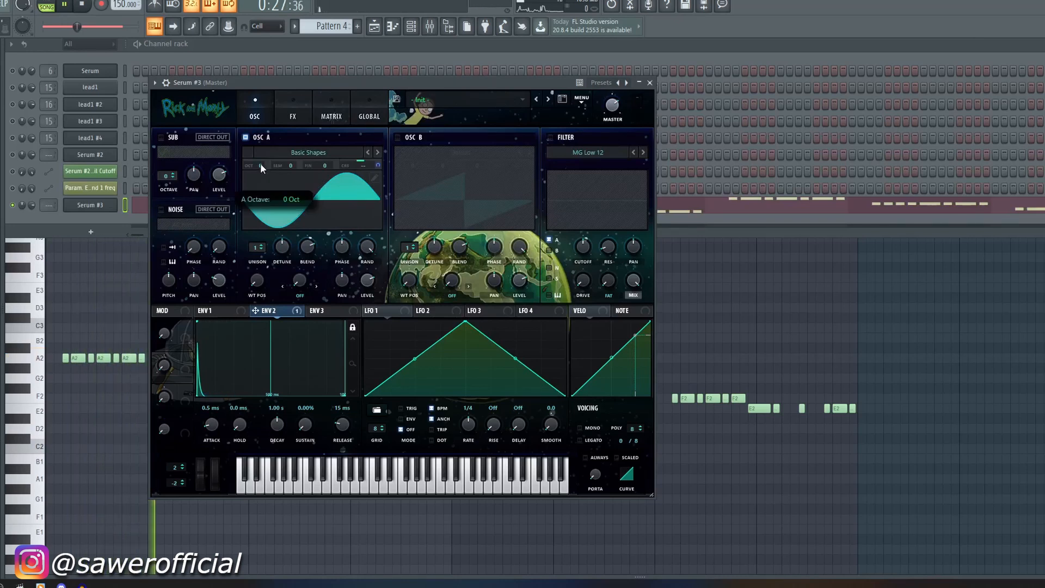
pyautogui.moveTo(260, 158); pyautogui.dragTo(263, 149)
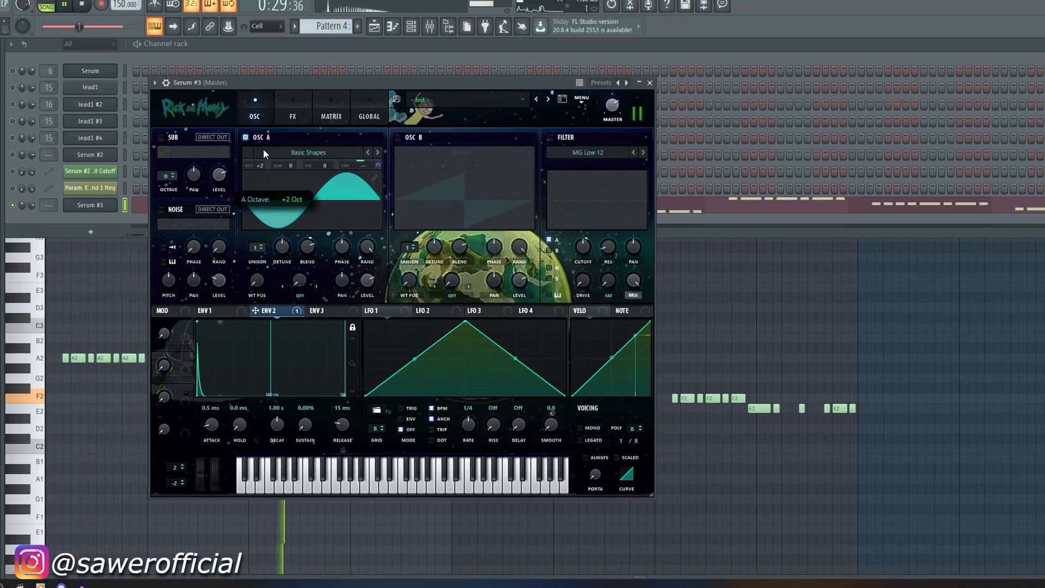
# Enable Serum #3's distortion effect, try HardClip with a higher drive, and switch the distortion type to SoftClip.
pyautogui.click(296, 100)
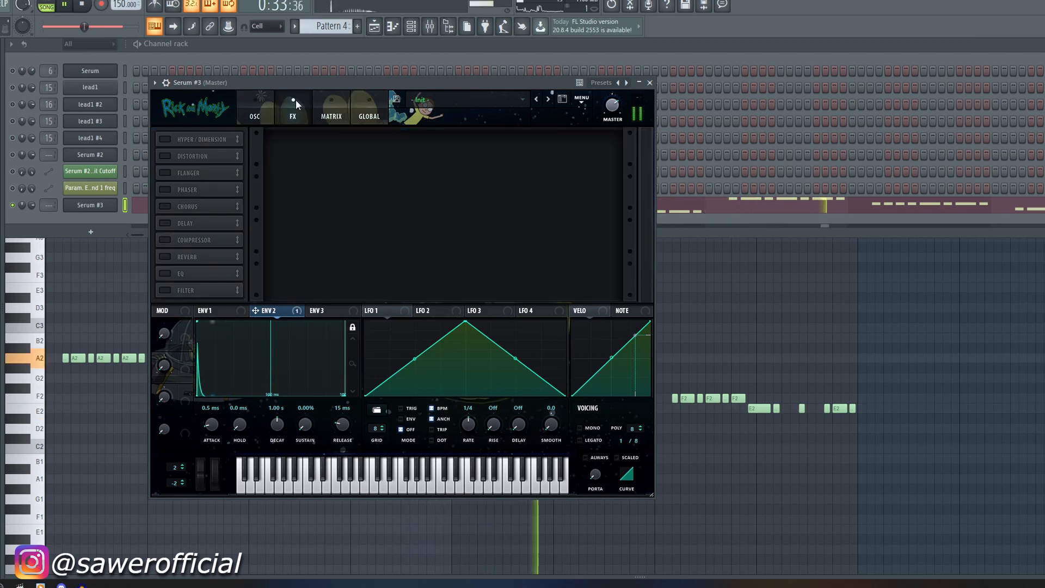
pyautogui.click(165, 155)
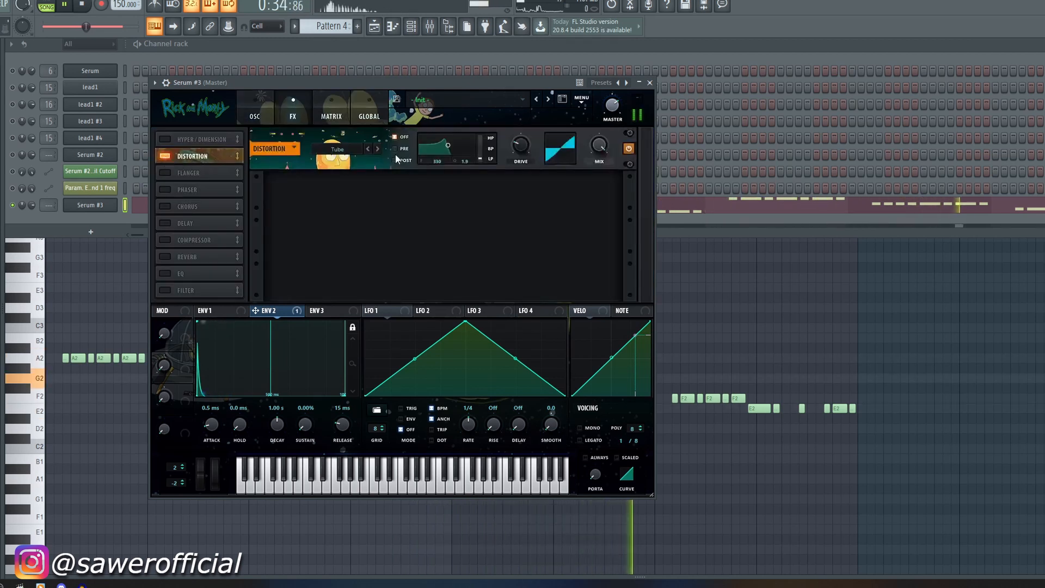
pyautogui.click(338, 149)
pyautogui.click(344, 186)
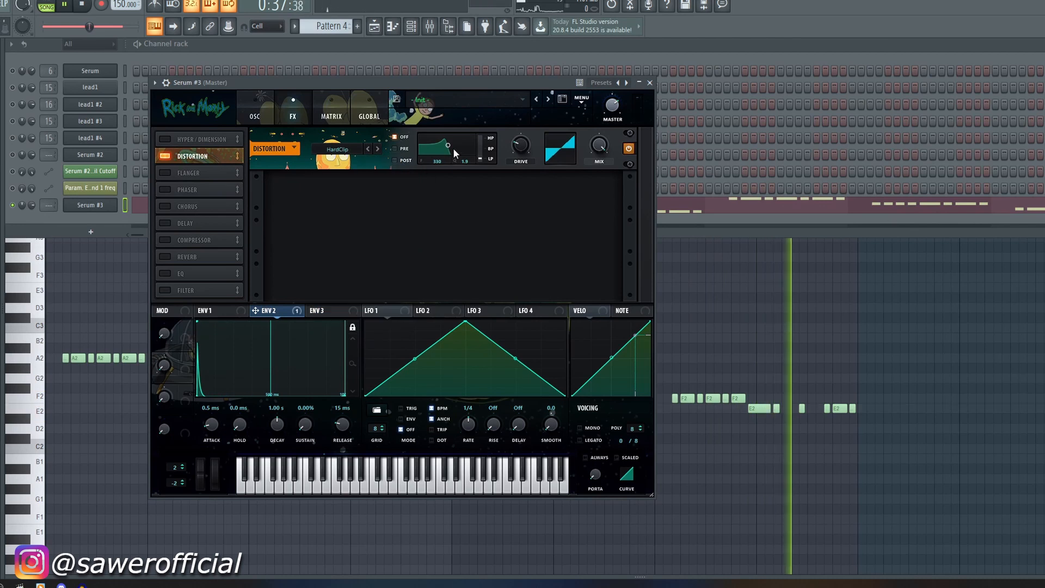
pyautogui.moveTo(532, 146); pyautogui.dragTo(534, 109)
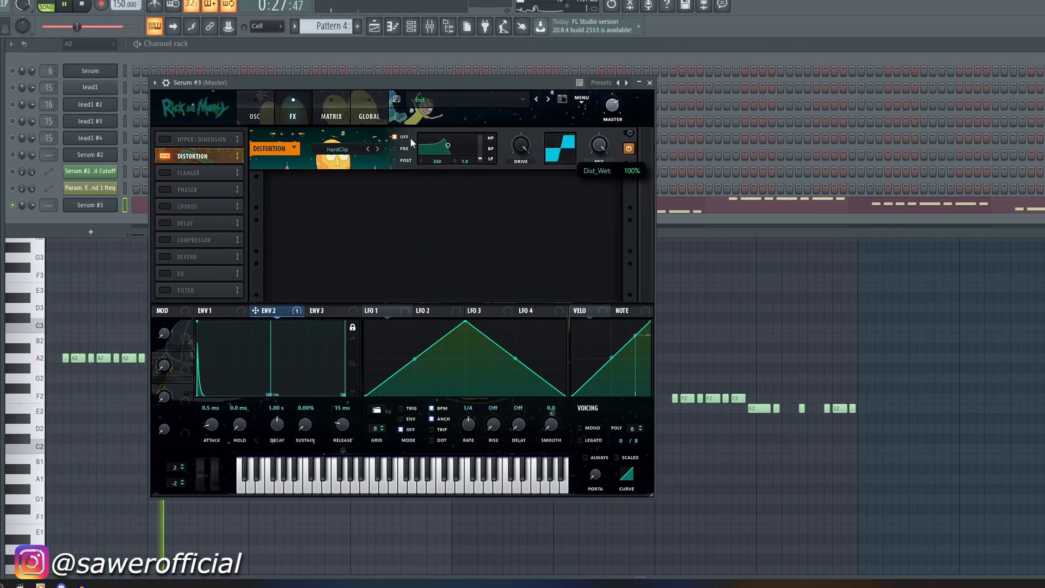
pyautogui.click(368, 149)
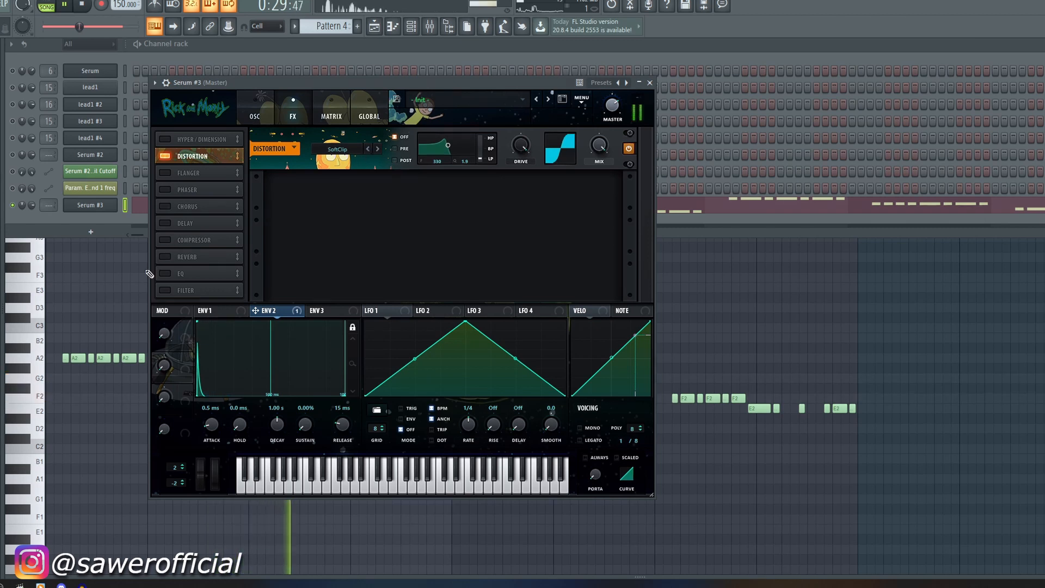
# Reopen Serum #3, set oscillator A's octave to +1 and adjust the Envelope 2 decay curve.
pyautogui.click(111, 286)
pyautogui.press('F6')
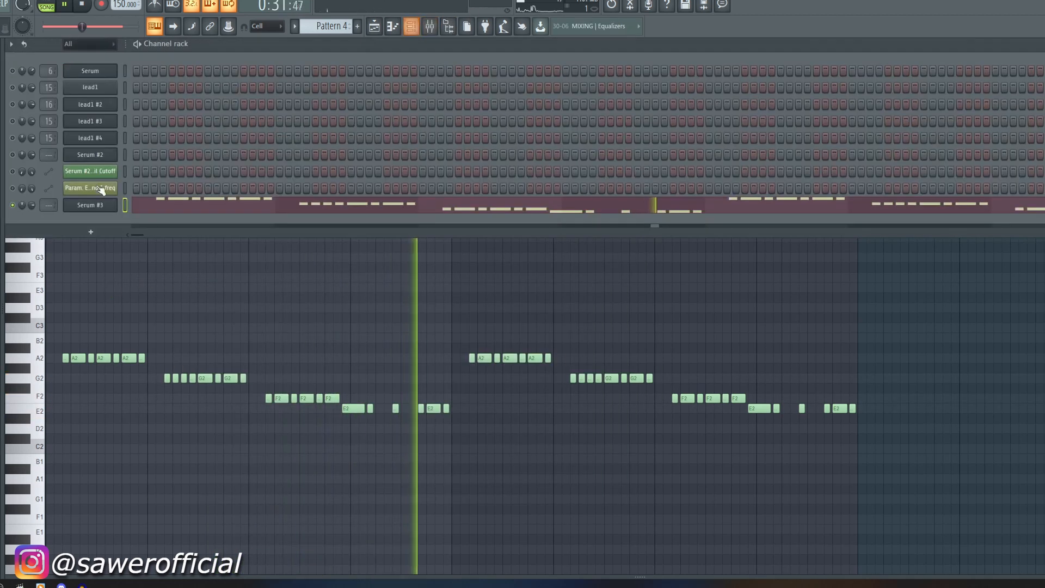
pyautogui.click(90, 205)
pyautogui.moveTo(259, 165); pyautogui.dragTo(259, 184)
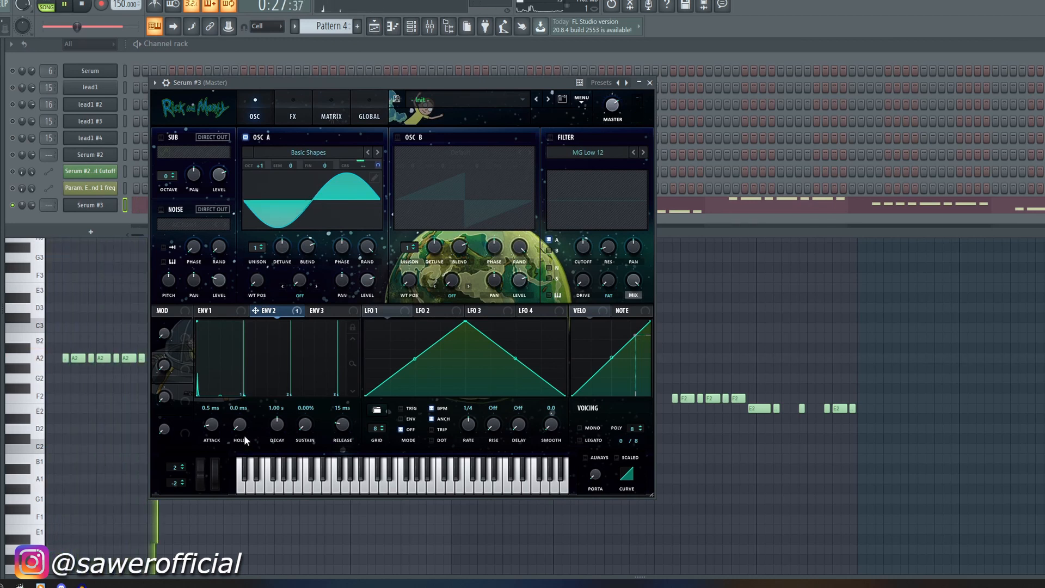
pyautogui.moveTo(222, 396); pyautogui.dragTo(221, 394)
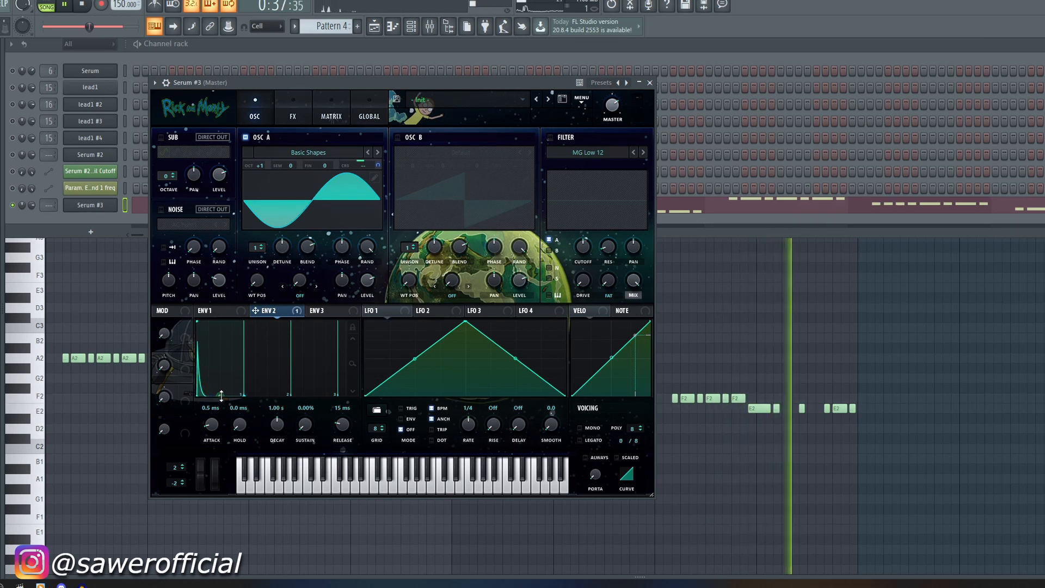
# Audition the bass in the song, look through the preset categories, and reset Serum #3 to the Init preset.
pyautogui.press('space')
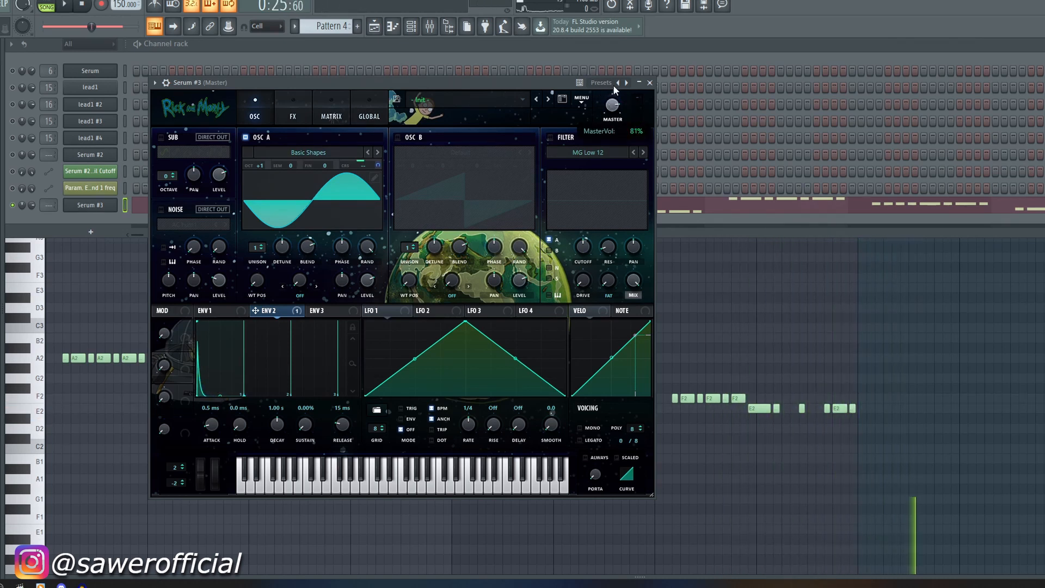
pyautogui.press('space')
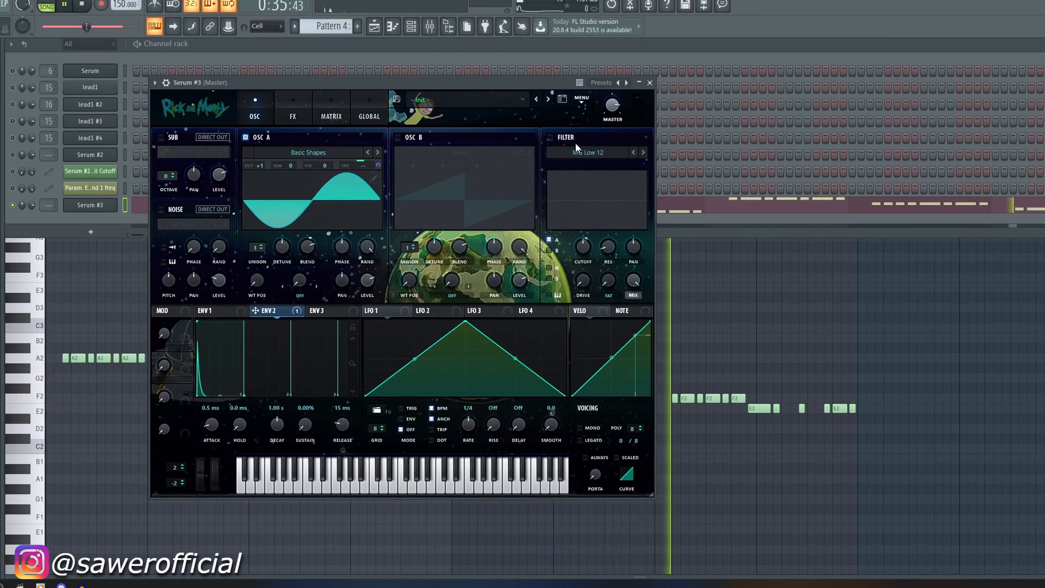
pyautogui.press('space')
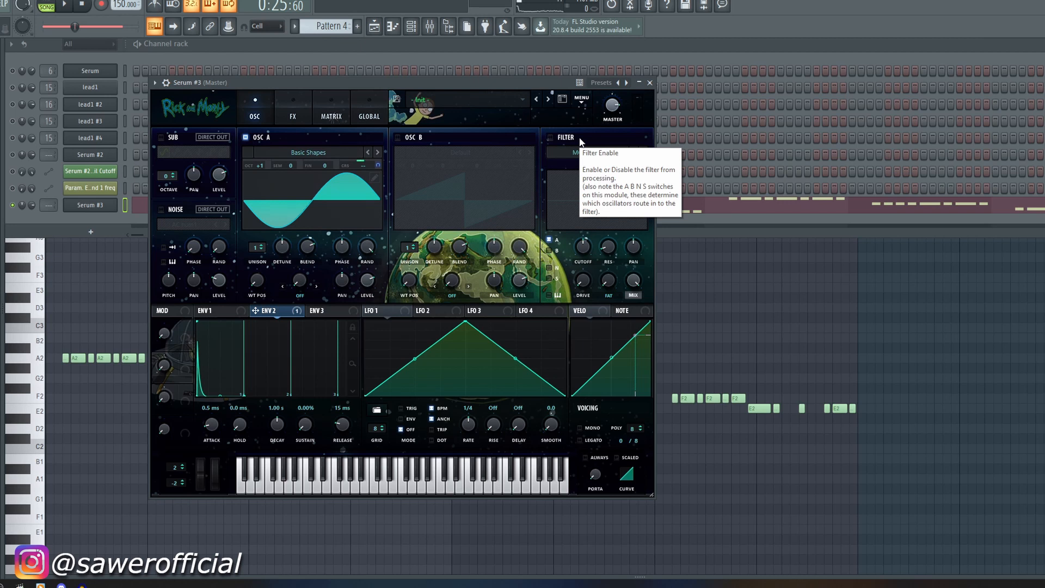
pyautogui.press('space')
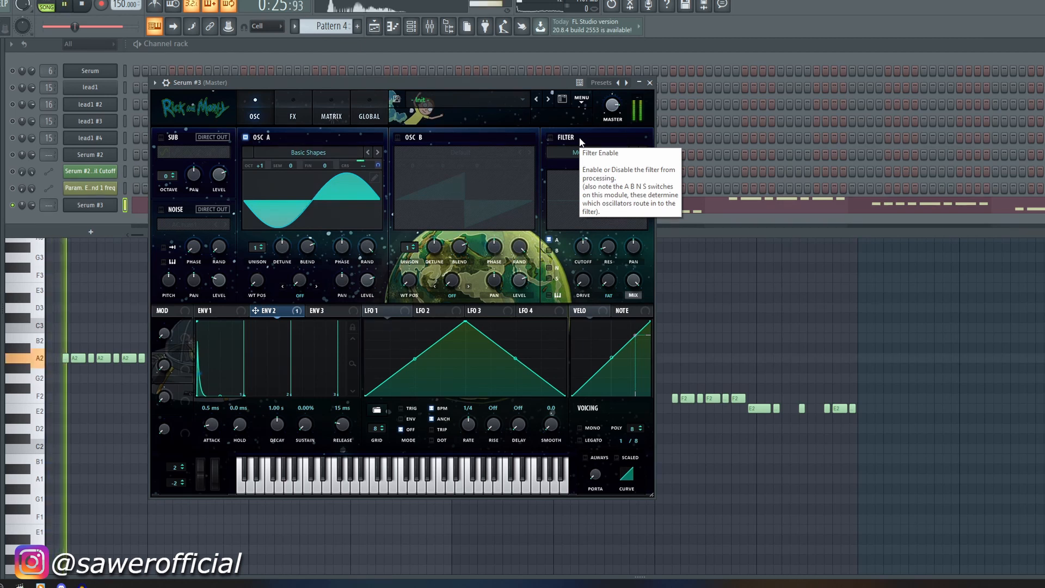
pyautogui.click(489, 97)
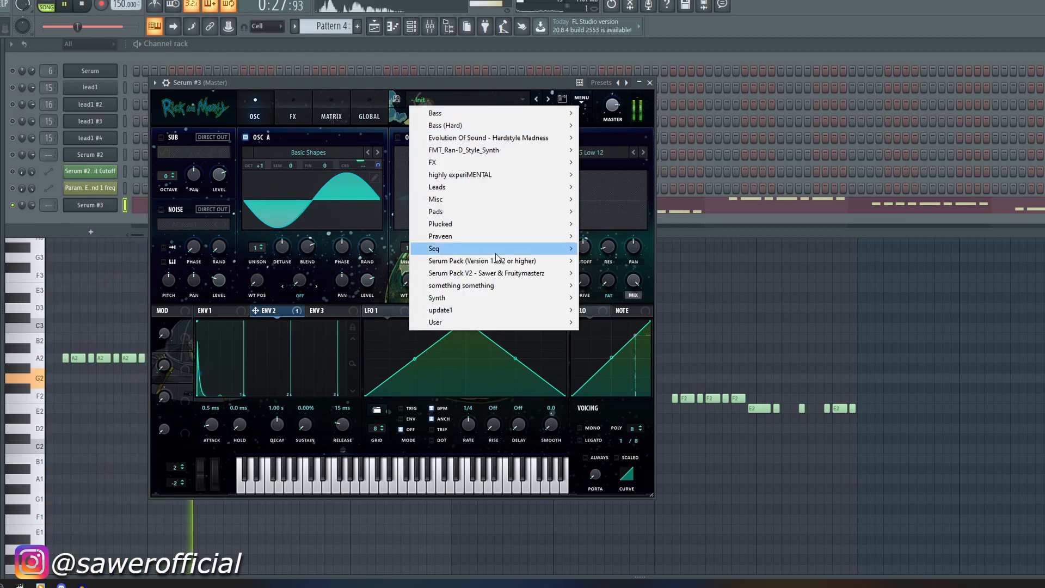
pyautogui.click(404, 85)
pyautogui.click(582, 99)
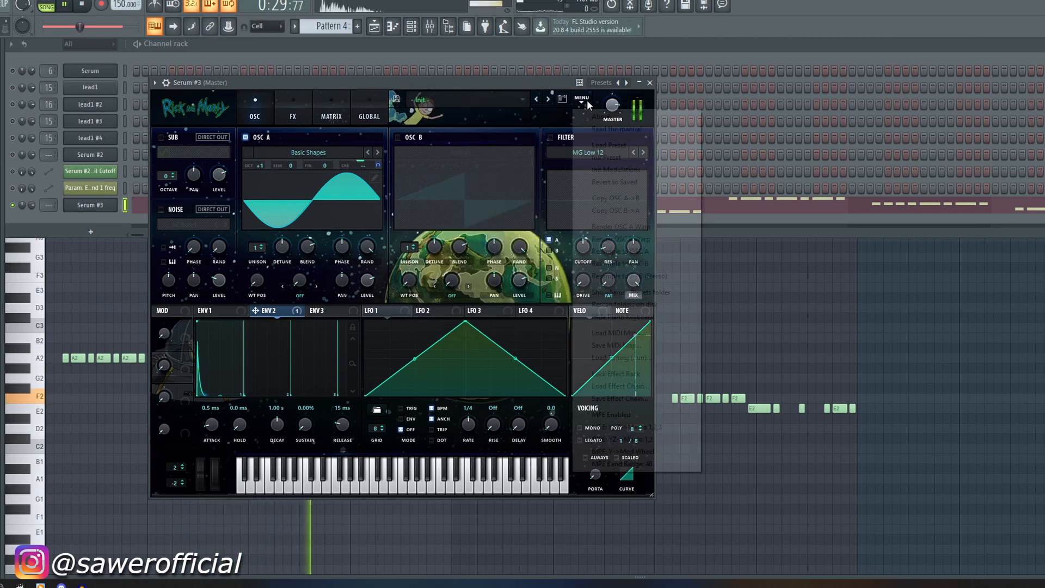
pyautogui.click(661, 158)
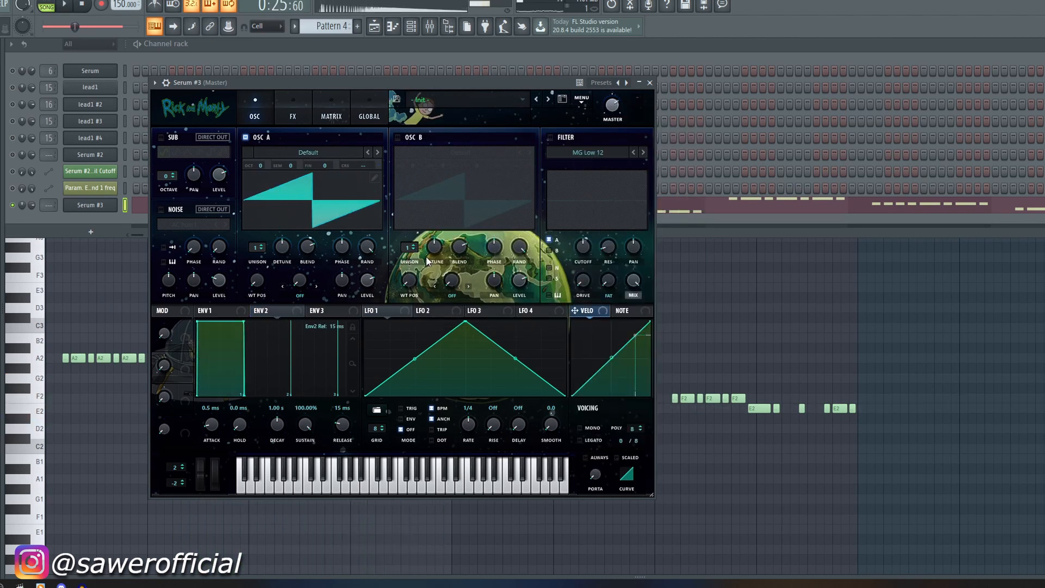
# Set oscillator A's warp mode to Sync with 16% warp, and change its octave from a trial +1 to -2.
pyautogui.moveTo(265, 164); pyautogui.dragTo(265, 155)
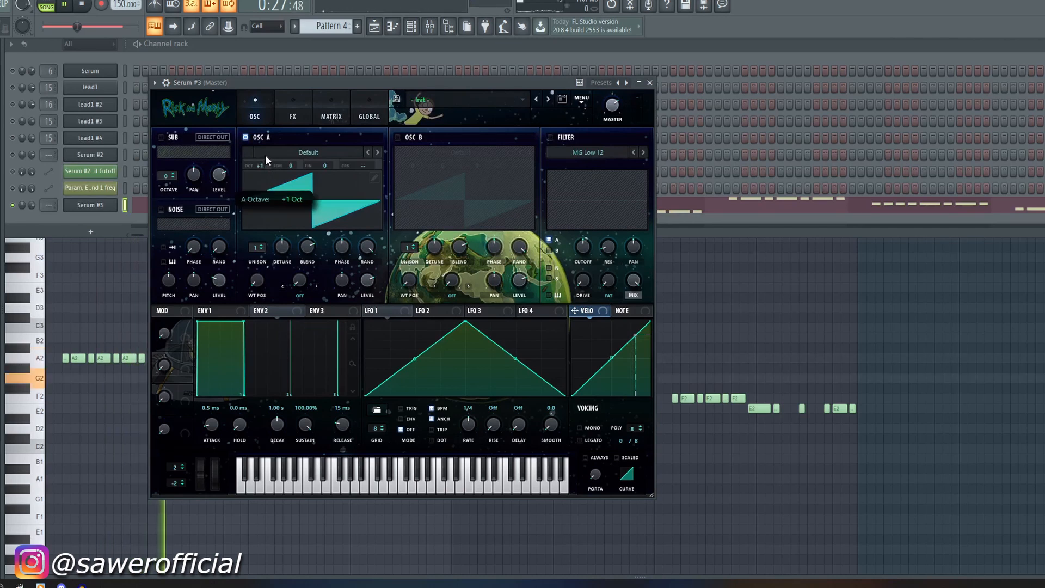
pyautogui.click(315, 287)
pyautogui.moveTo(311, 284); pyautogui.dragTo(322, 144)
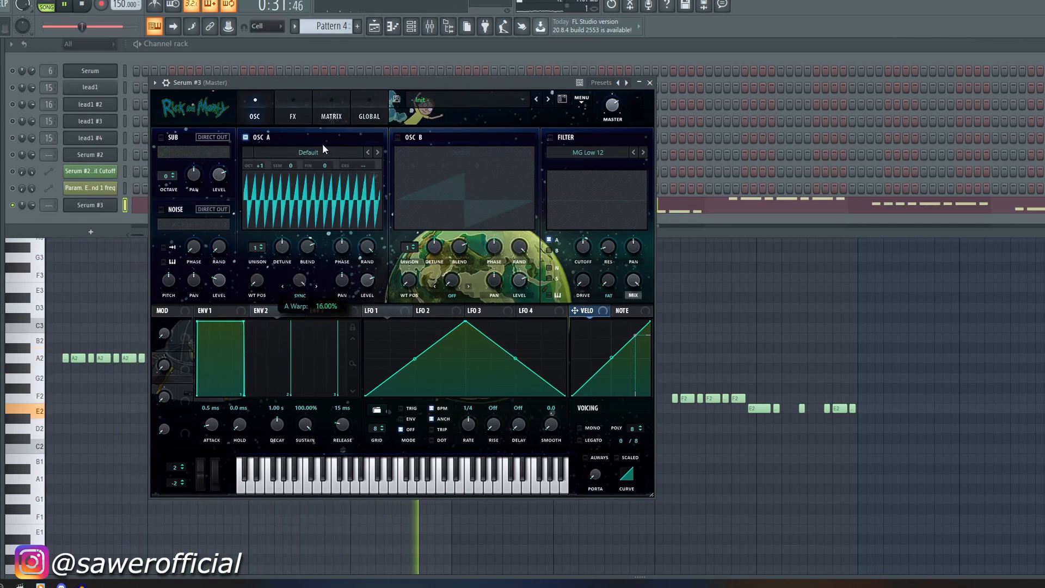
pyautogui.moveTo(262, 166); pyautogui.dragTo(260, 221)
# Switch oscillator A's warp mode to Sync Window and set the warp amount to 5.44%.
pyautogui.click(316, 287)
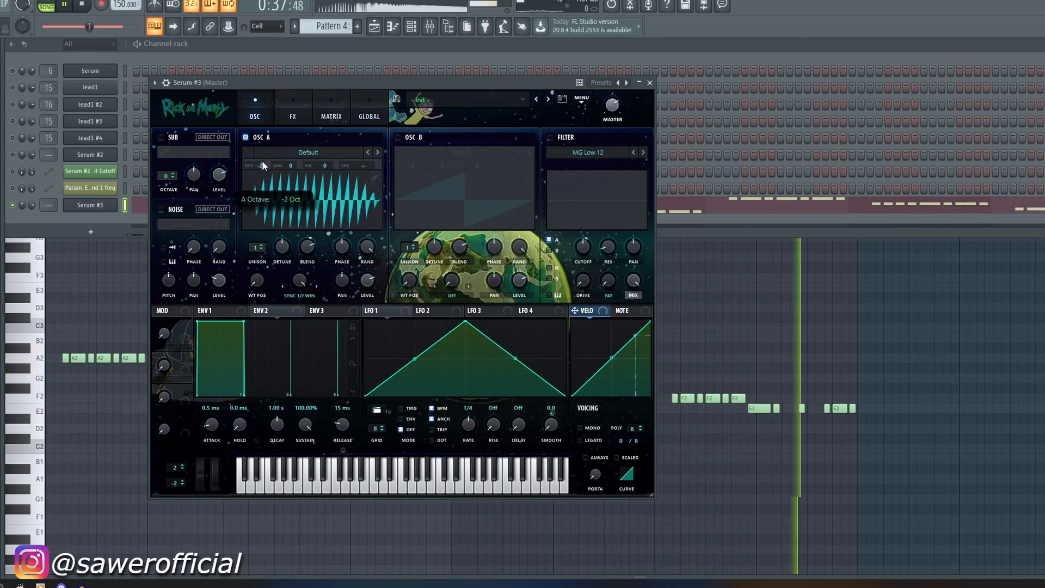
pyautogui.moveTo(262, 162); pyautogui.dragTo(263, 157)
pyautogui.click(315, 286)
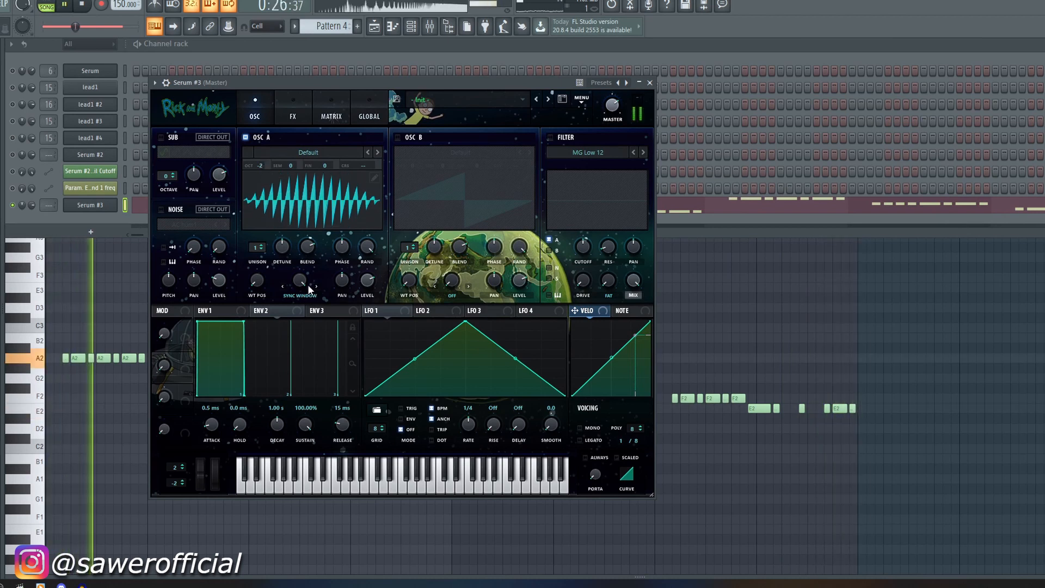
pyautogui.moveTo(302, 281)
pyautogui.mouseDown()
pyautogui.moveTo(303, 244)
pyautogui.moveTo(303, 315)
pyautogui.moveTo(302, 293)
pyautogui.mouseUp()
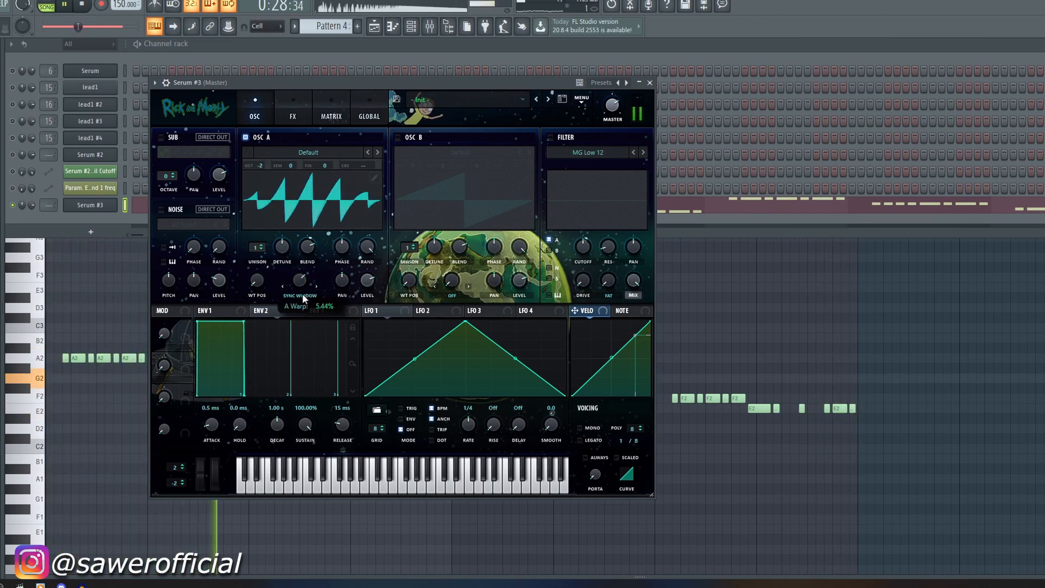
# Initialise the Serum #3 preset again, set oscillator A's unison to 6 voices and play the song.
pyautogui.click(581, 100)
pyautogui.click(606, 157)
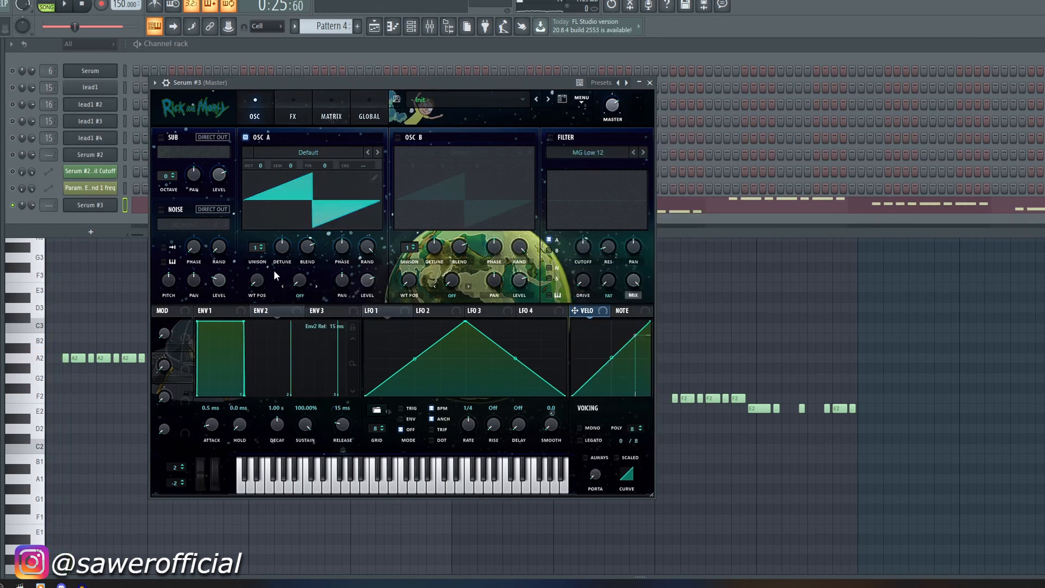
pyautogui.scroll(5, 257, 252)
pyautogui.press('space')
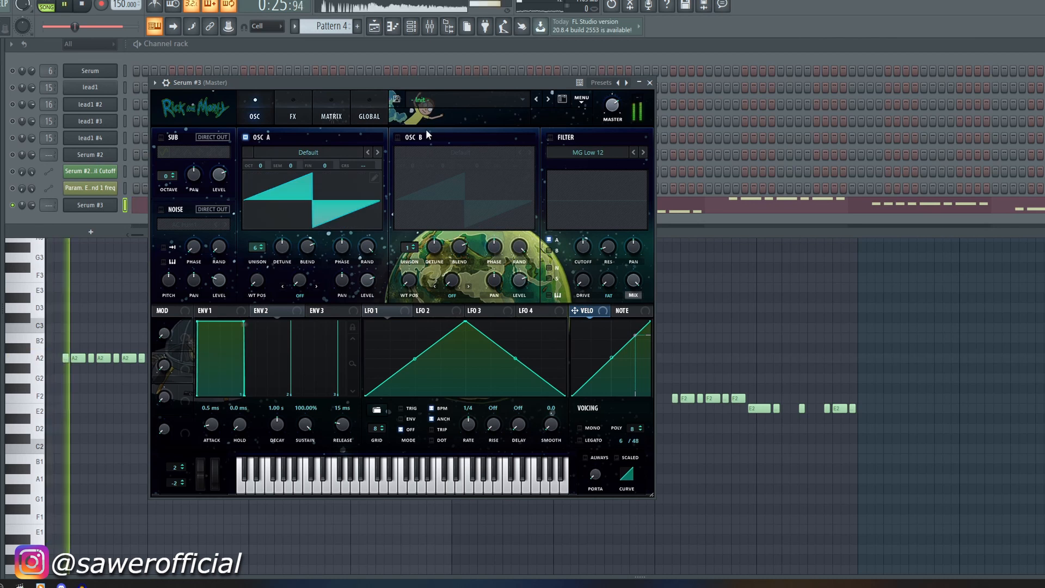
# Enable oscillator B and set its octave to +1 and its unison to 6 voices.
pyautogui.click(397, 137)
pyautogui.moveTo(411, 166); pyautogui.dragTo(412, 153)
pyautogui.moveTo(408, 247); pyautogui.dragTo(409, 215)
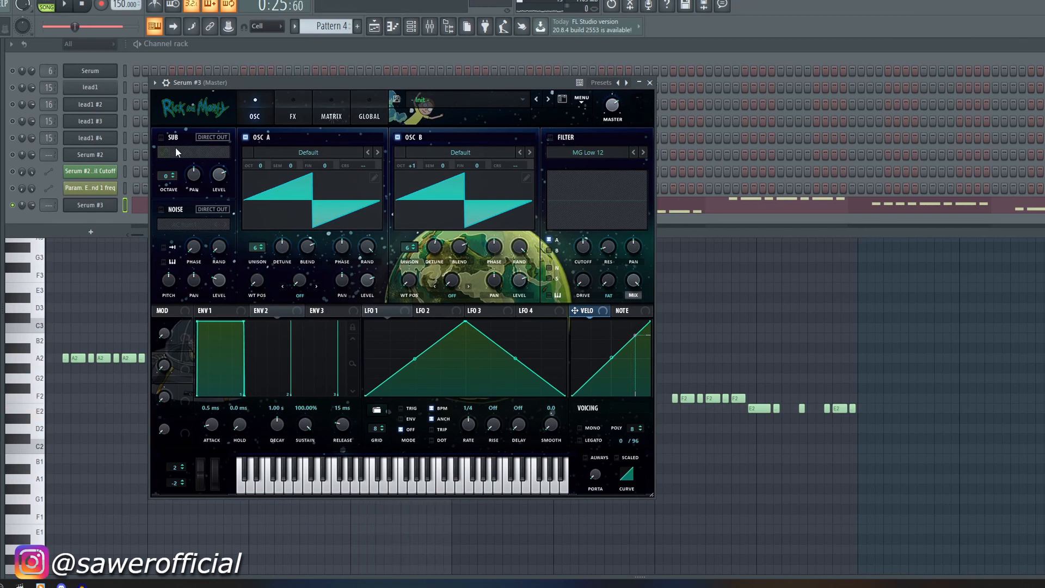
# Enable the sub oscillator with direct output and turn on the MG Low 12 filter, playing the song to check.
pyautogui.click(162, 138)
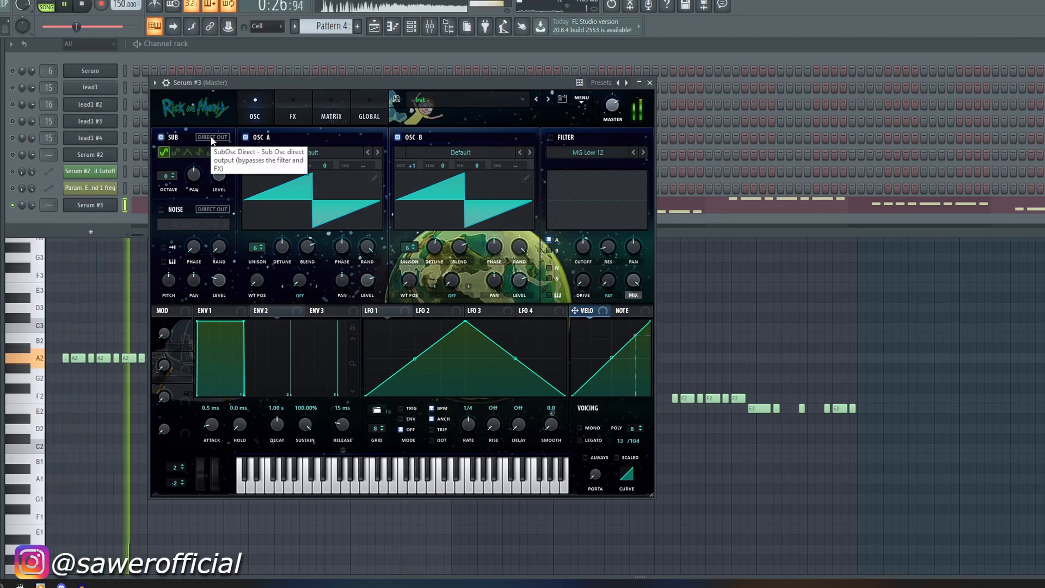
pyautogui.click(211, 138)
pyautogui.click(173, 173)
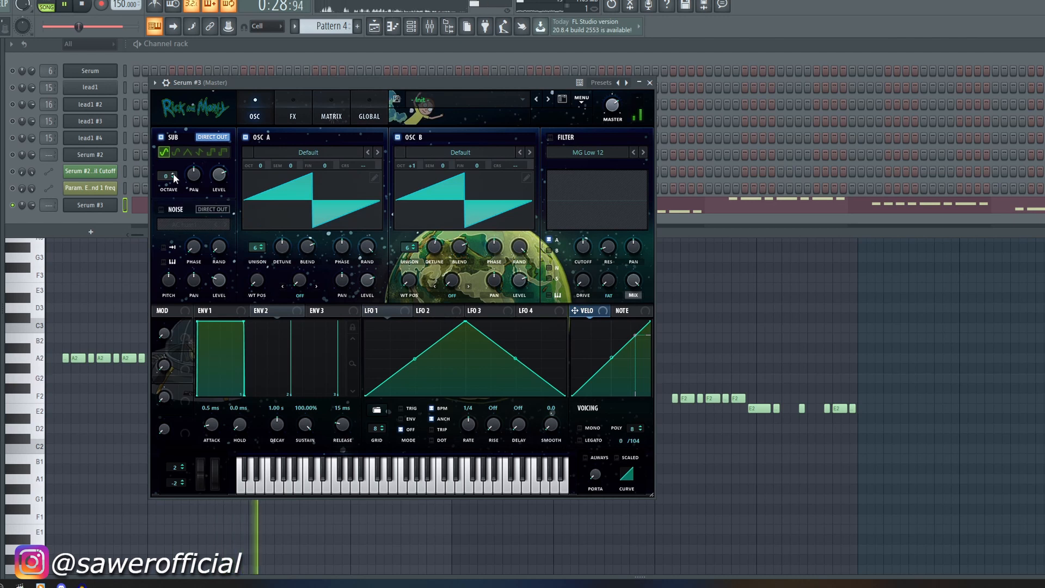
pyautogui.press('space')
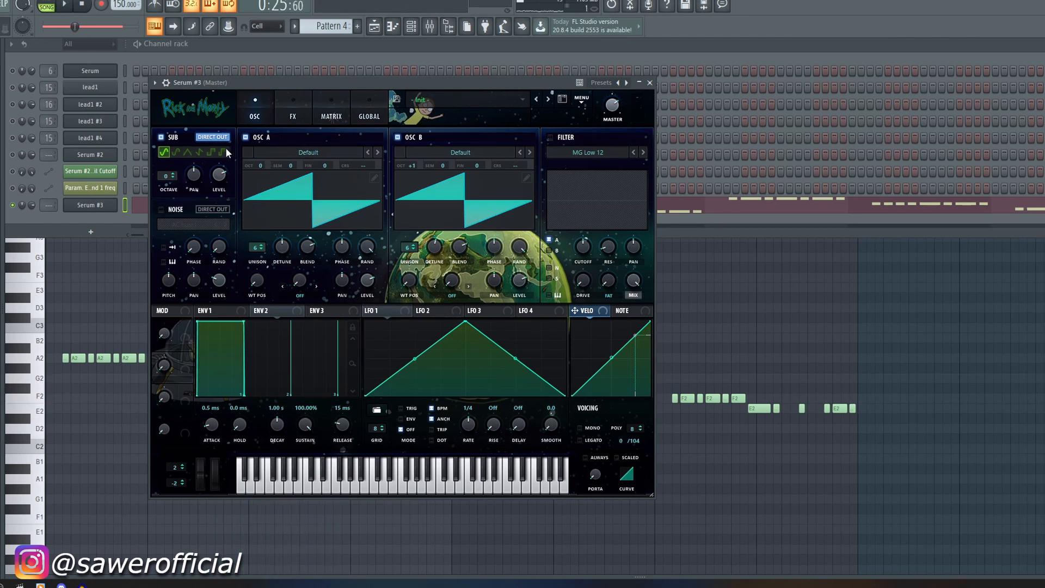
pyautogui.click(551, 137)
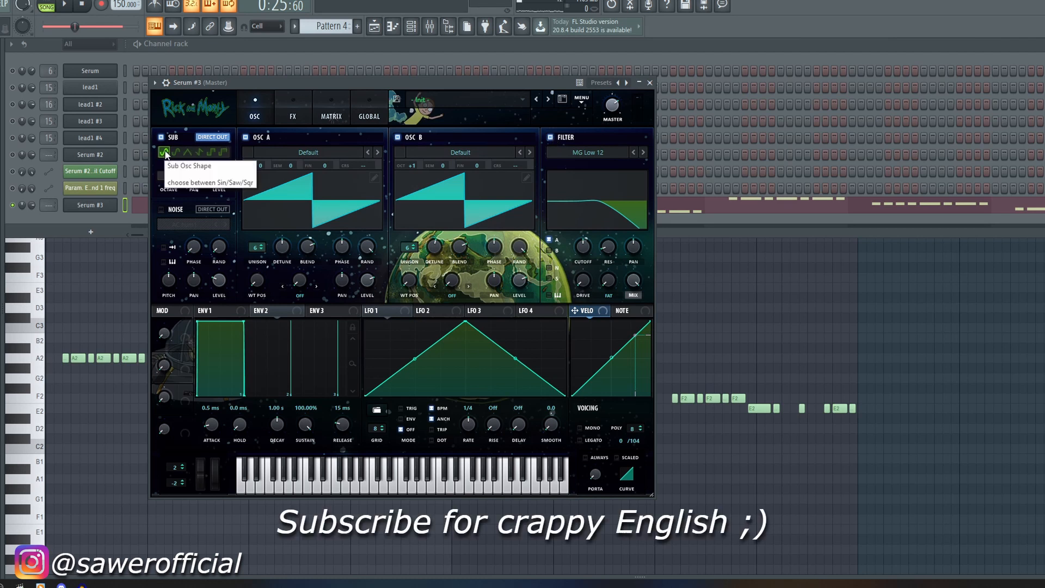
# Try a Tube distortion with 37% drive on Serum #3 during playback, and switch it off again.
pyautogui.click(306, 103)
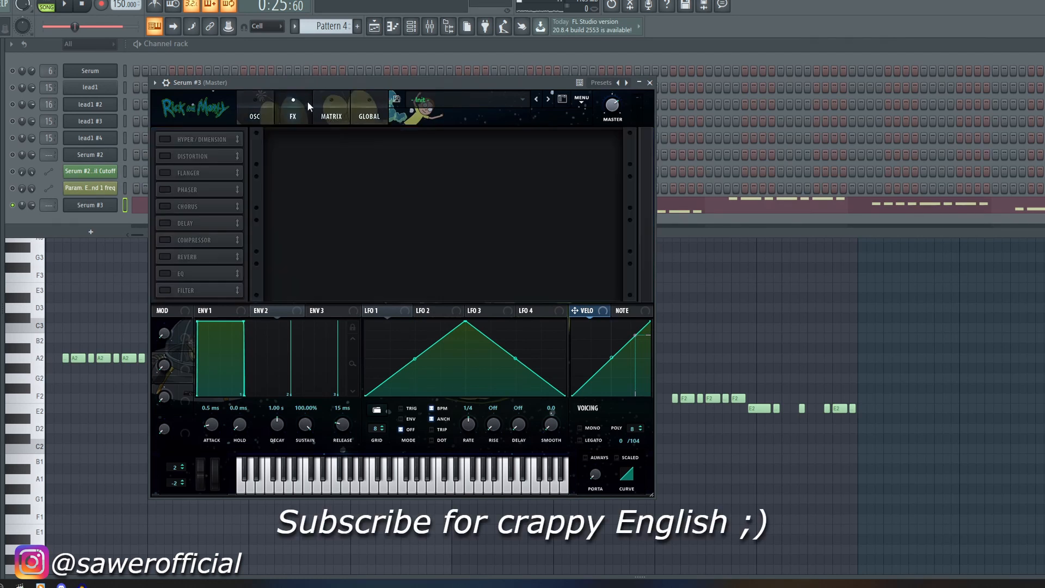
pyautogui.click(165, 157)
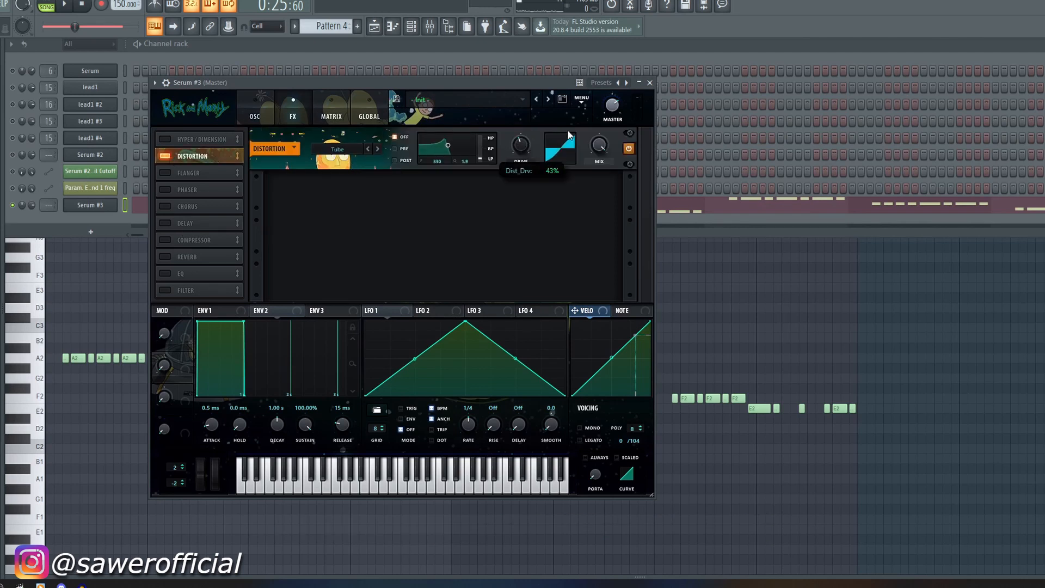
pyautogui.press('space')
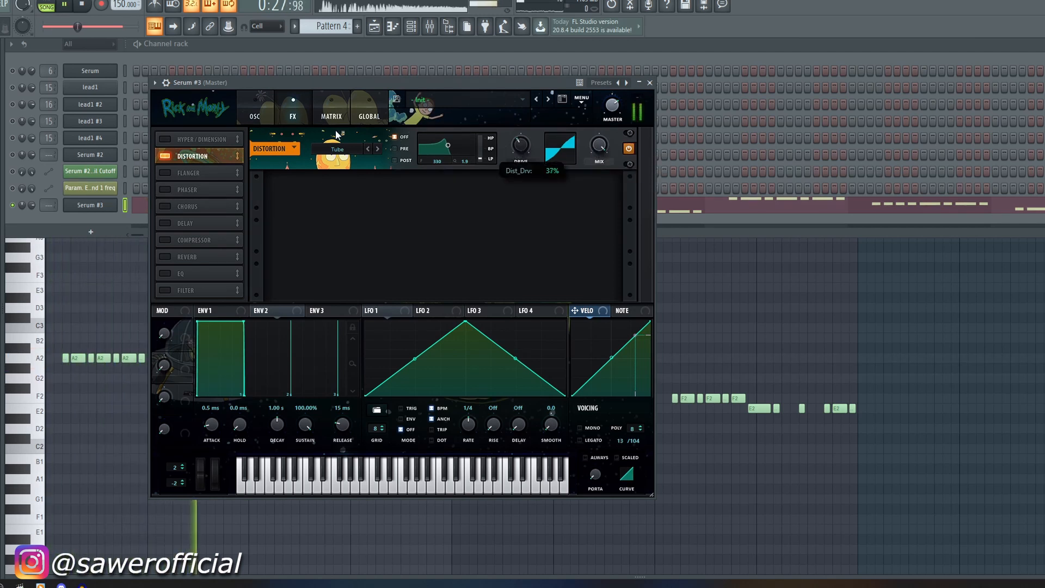
pyautogui.click(168, 156)
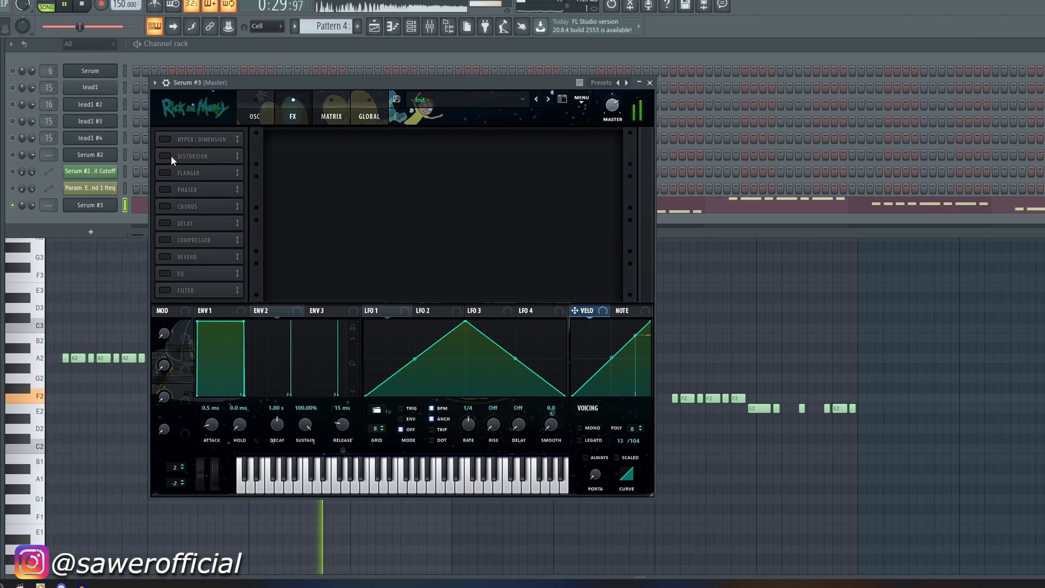
# Set oscillator A's unison to 10 voices while the song plays.
pyautogui.click(254, 117)
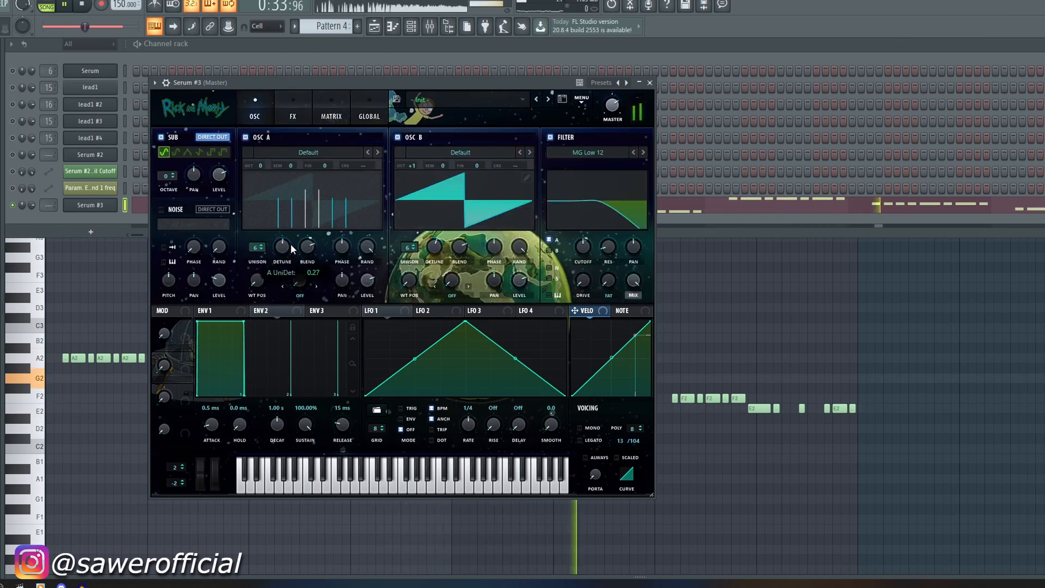
pyautogui.moveTo(259, 247); pyautogui.dragTo(266, 214)
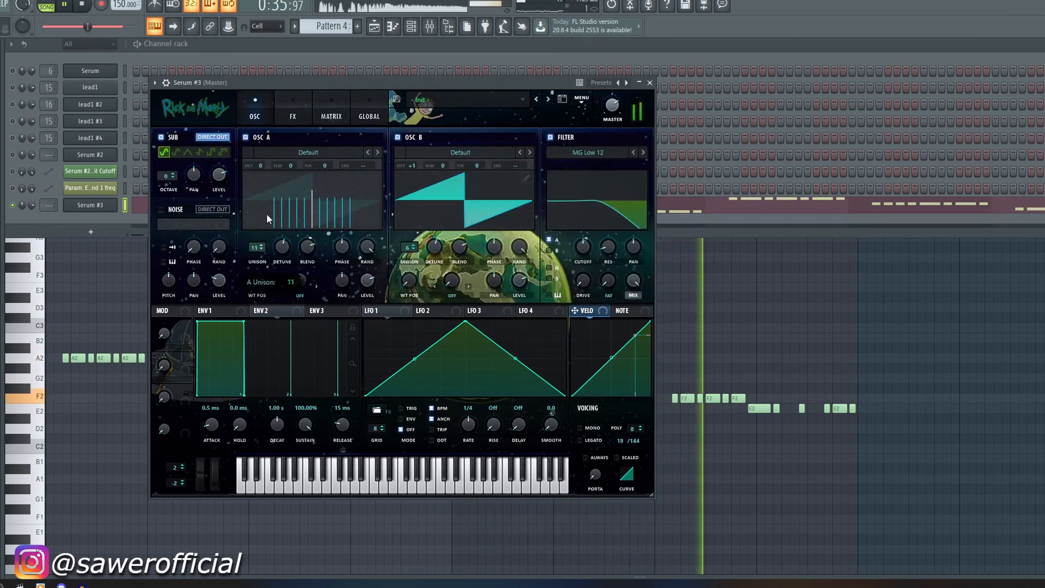
pyautogui.press('space')
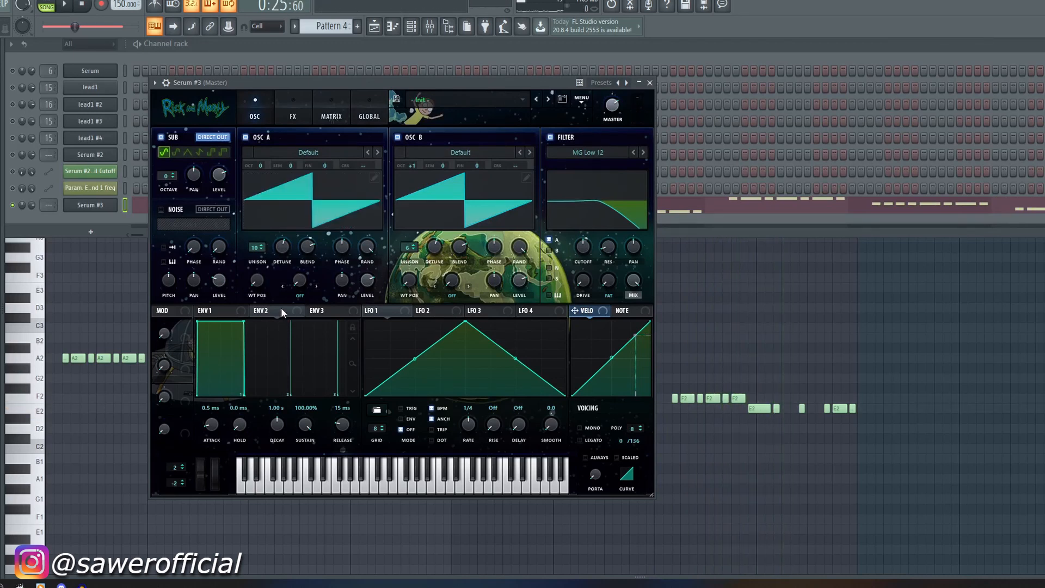
# Modulate the filter cutoff with envelope 2 at 93.42% sustain, and set the sub oscillator's octave to 1.
pyautogui.press('space')
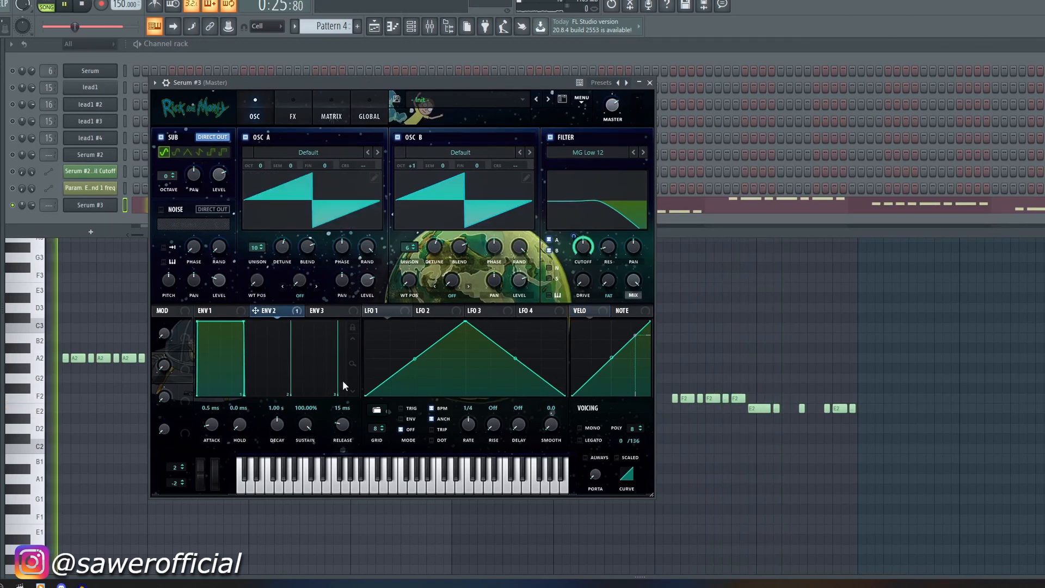
pyautogui.moveTo(305, 426)
pyautogui.mouseDown()
pyautogui.moveTo(314, 514)
pyautogui.moveTo(317, 423)
pyautogui.mouseUp()
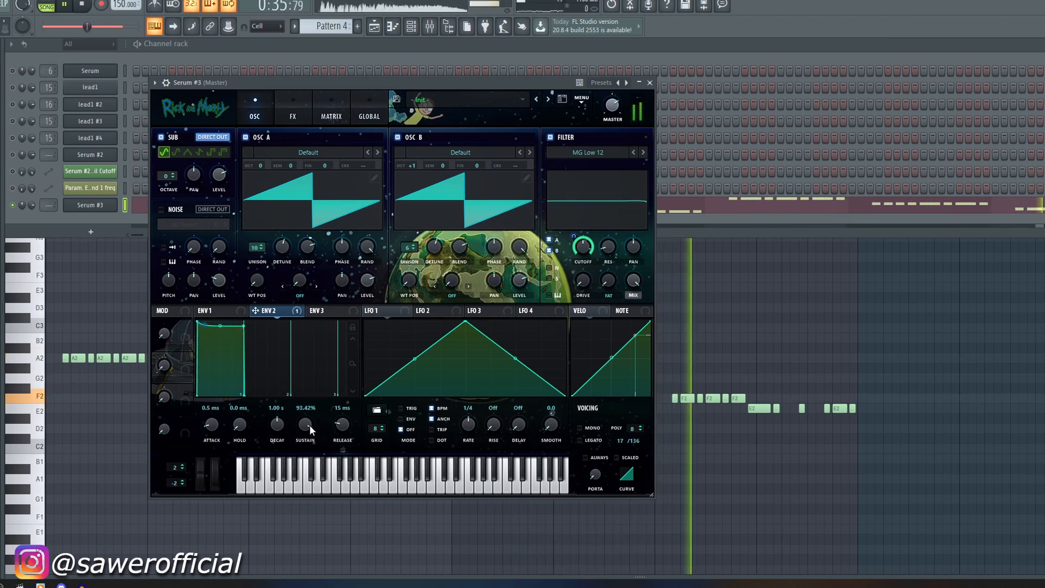
pyautogui.click(173, 173)
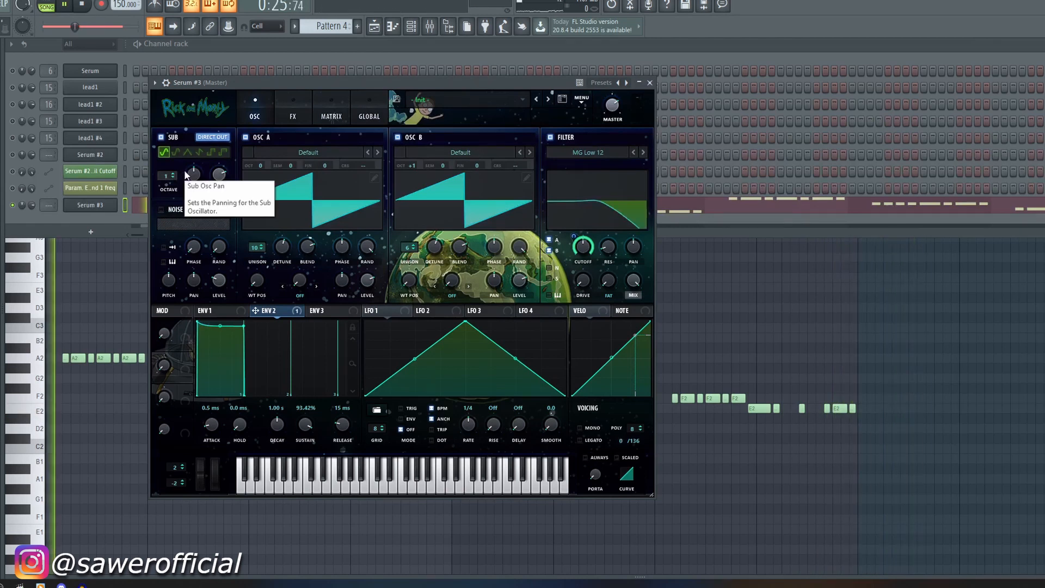
# Replay the arrangement from bar 17 to hear the bass with the other patterns.
pyautogui.click(375, 28)
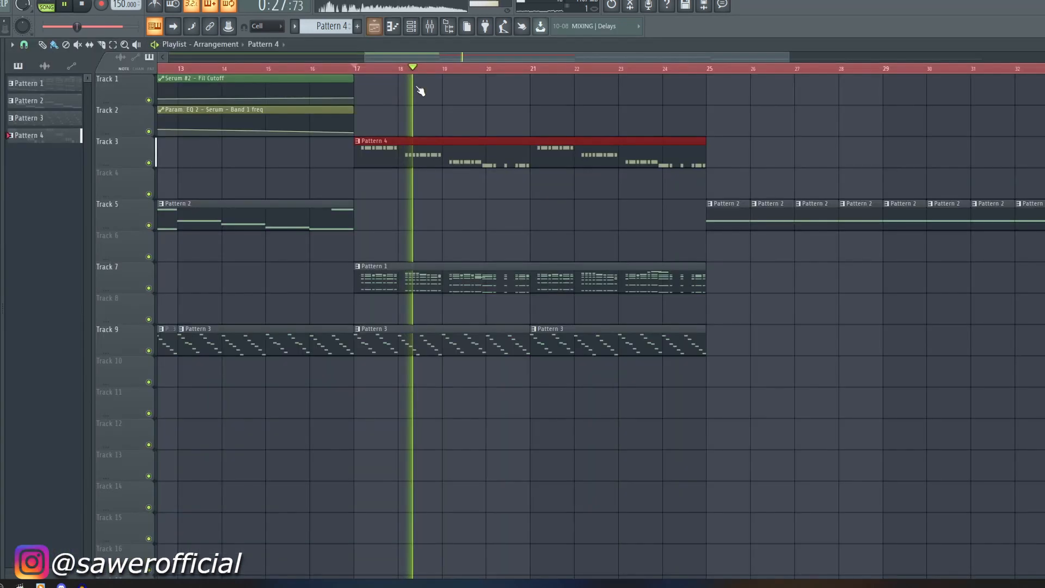
pyautogui.click(359, 70)
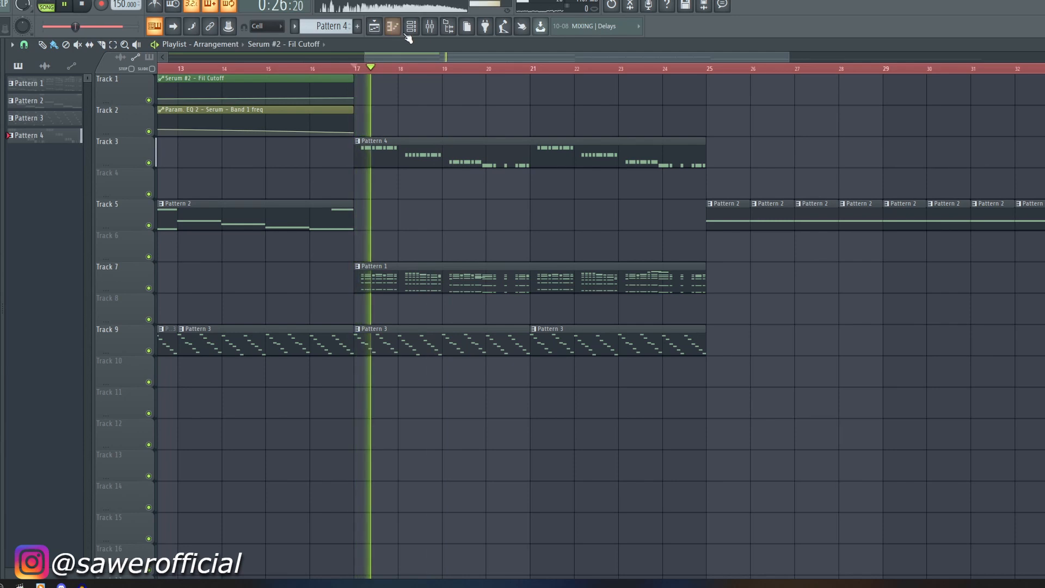
# Initialise the Serum #3 preset again and adjust its master level while the song plays.
pyautogui.press('F6')
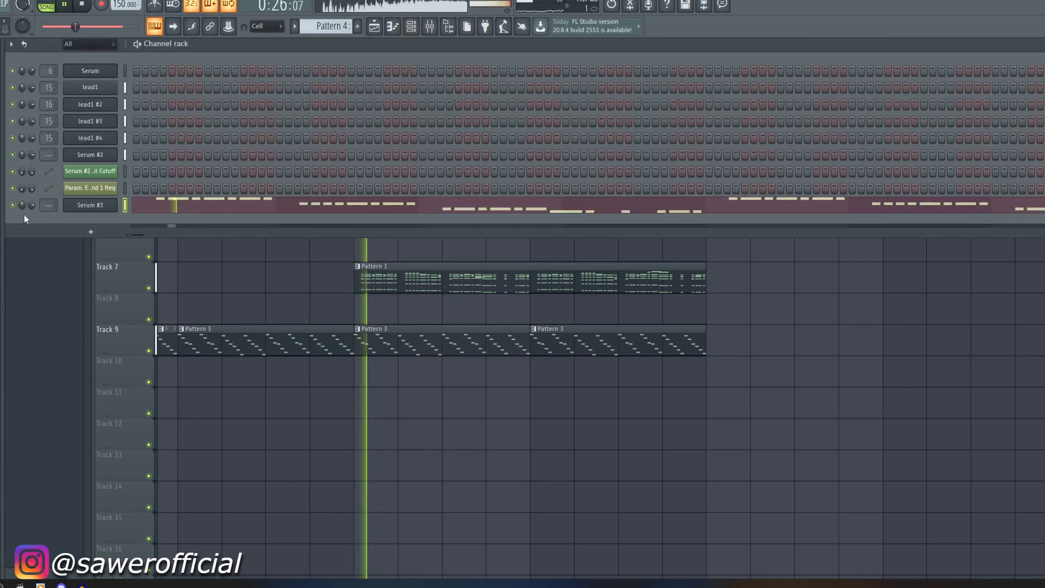
pyautogui.click(105, 208)
pyautogui.click(581, 99)
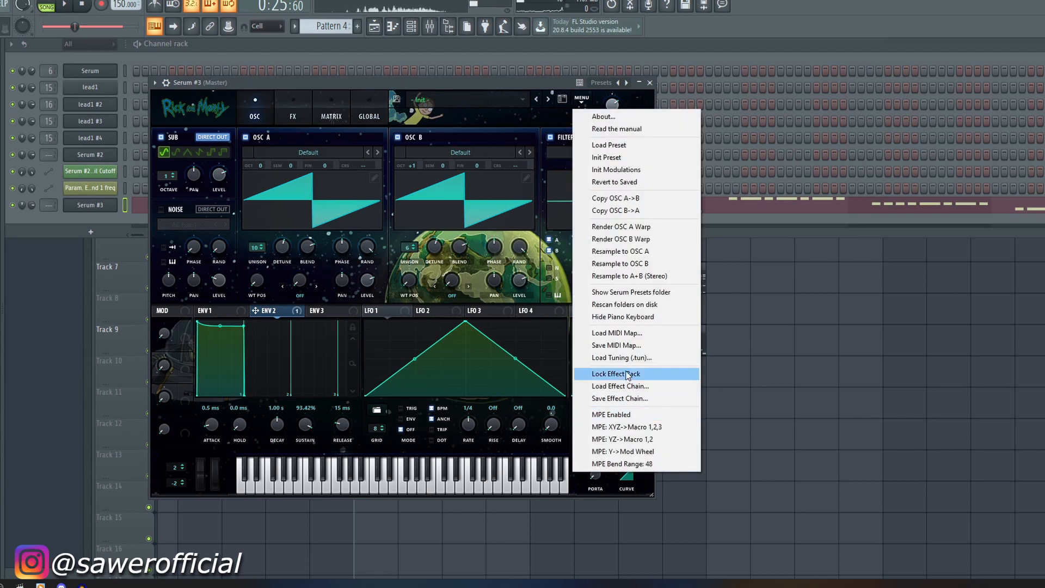
pyautogui.click(629, 157)
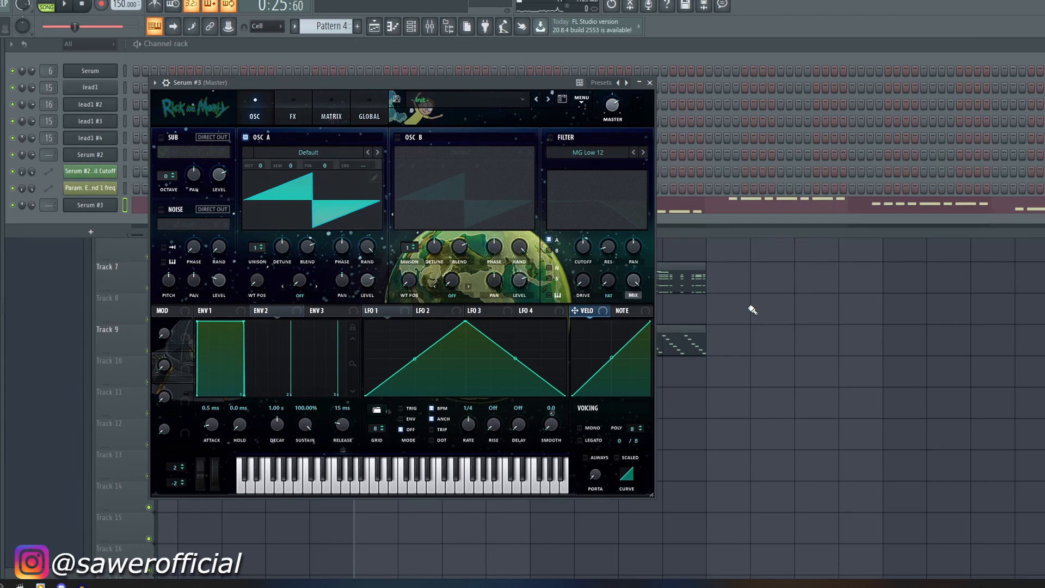
pyautogui.press('space')
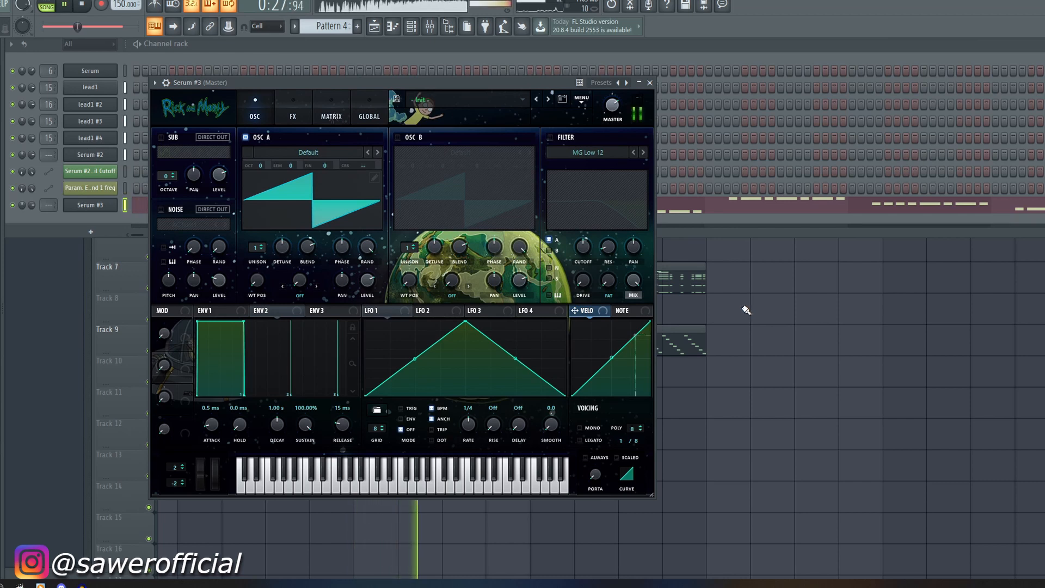
pyautogui.moveTo(614, 106); pyautogui.dragTo(614, 100)
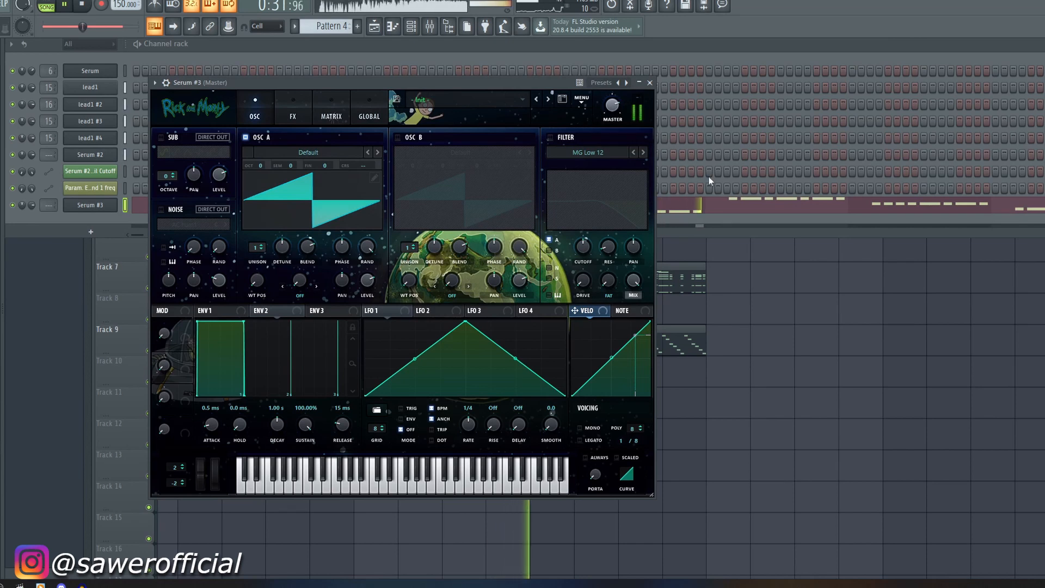
# Delete all the notes of Serum #3 in Pattern 4.
pyautogui.click(127, 218)
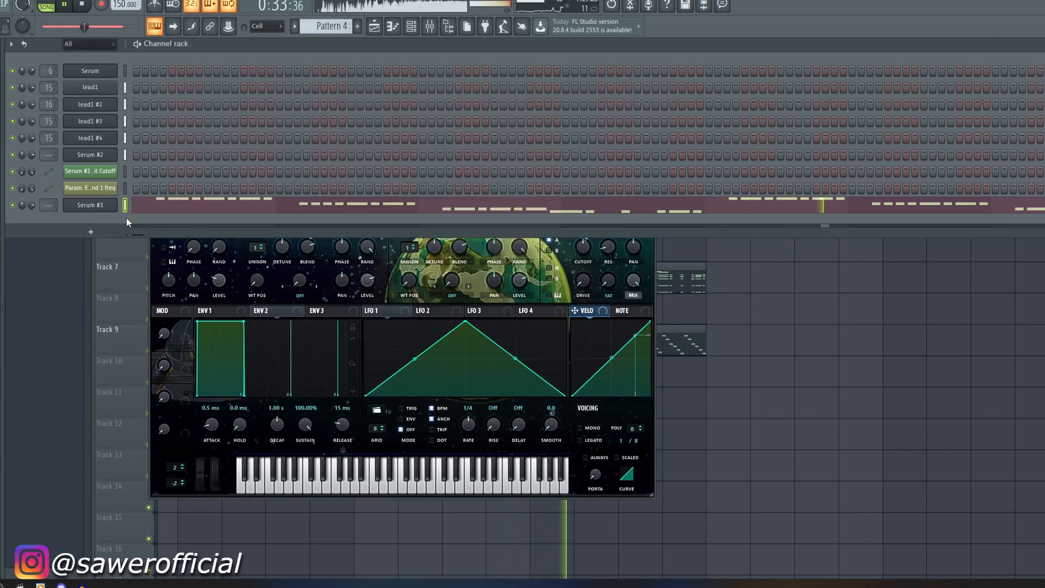
pyautogui.click(169, 209)
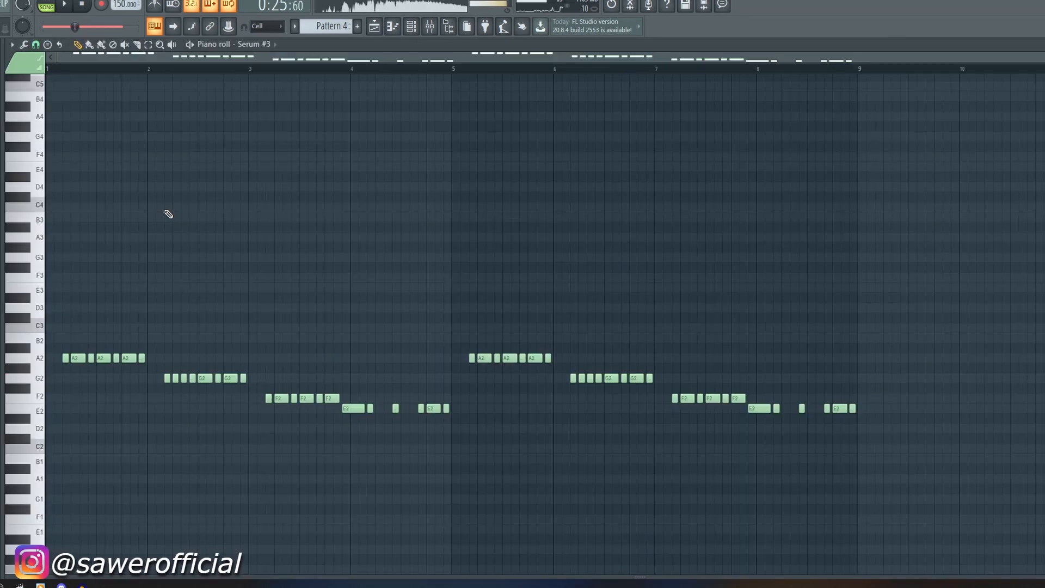
pyautogui.hotkey('ctrl', 'a')
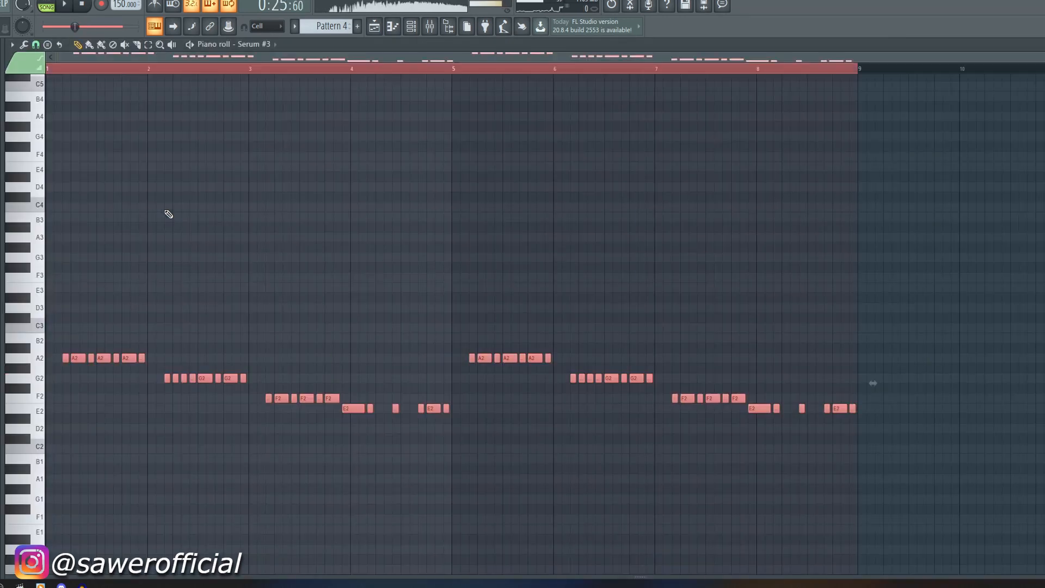
pyautogui.press('Delete')
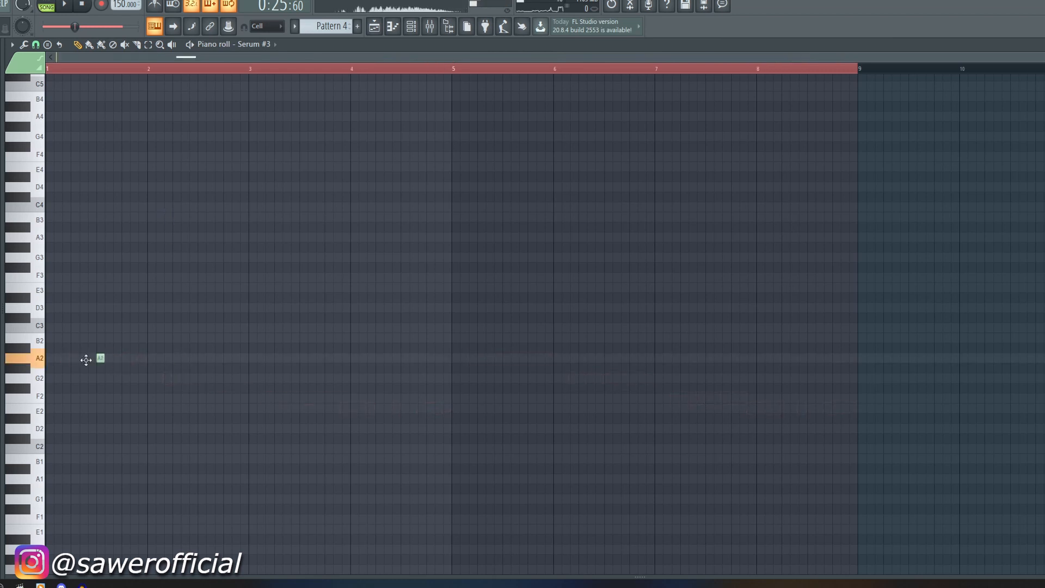
# Draw one bass note per bar, A2, G2, F2 and E2, lengthen them and repeat each on every beat of its bar.
pyautogui.moveTo(86, 360); pyautogui.dragTo(35, 359)
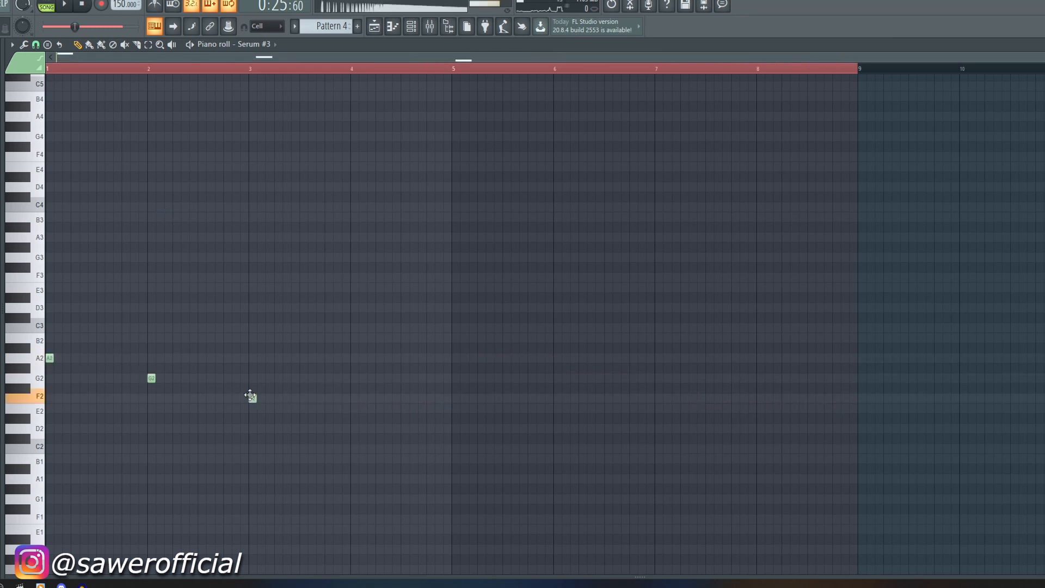
pyautogui.hotkey('ctrl', 'a')
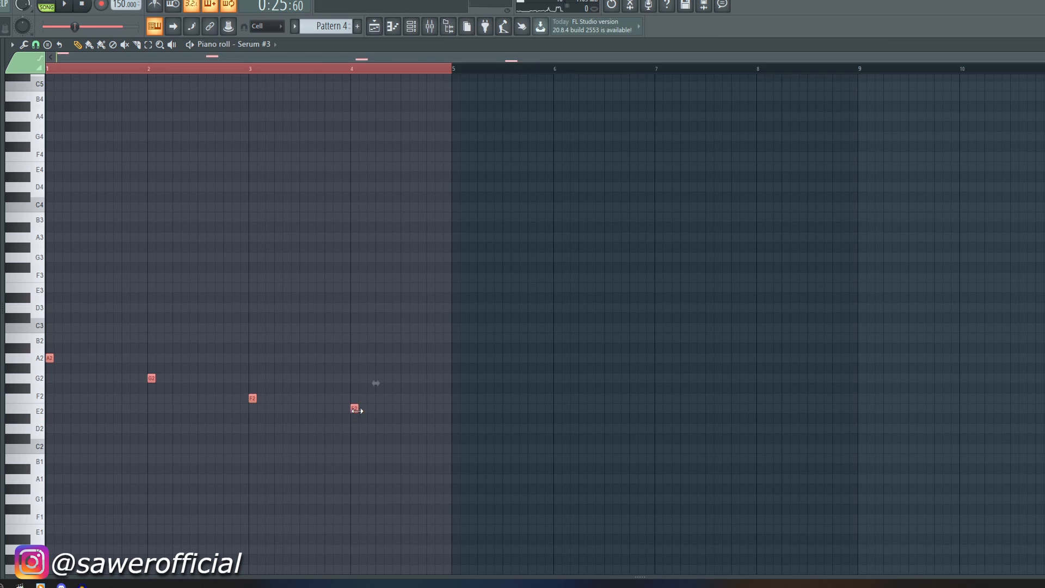
pyautogui.moveTo(358, 409); pyautogui.dragTo(432, 410)
pyautogui.hotkey('ctrl', 'a')
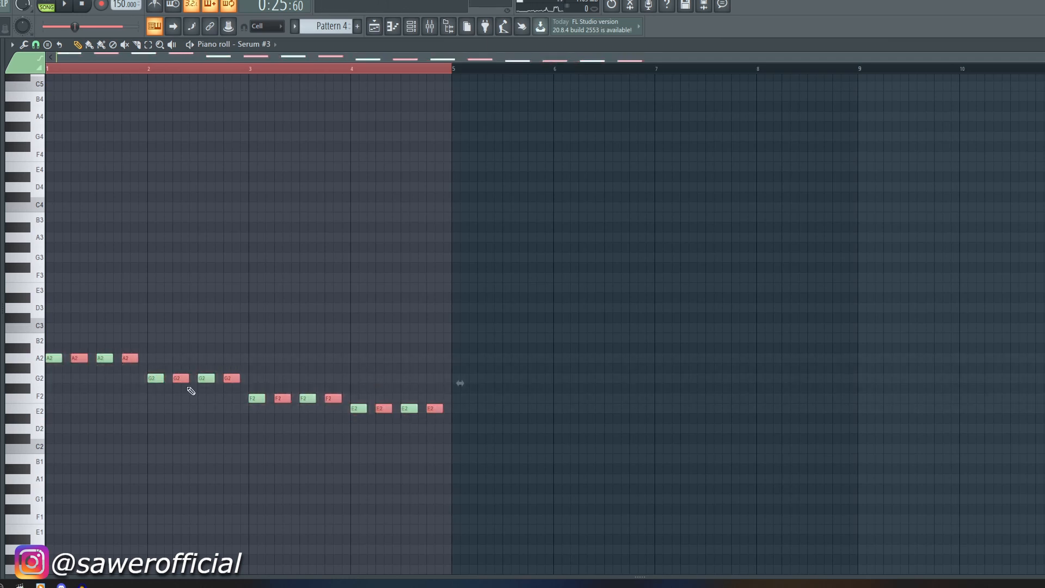
# Fill the gaps between the bass notes with shorter copies one octave higher (A3, G3, F3, E3) and play them.
pyautogui.hotkey('ctrl', 'a')
pyautogui.moveTo(53, 360); pyautogui.dragTo(71, 359)
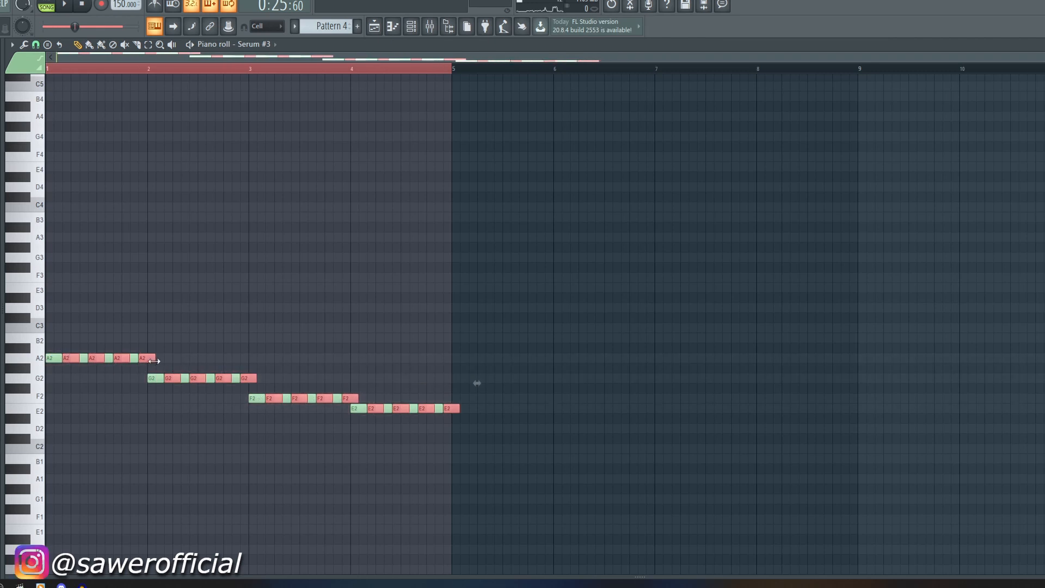
pyautogui.moveTo(154, 361); pyautogui.dragTo(145, 361)
pyautogui.hotkey('ctrl', 'Up')
pyautogui.press('space')
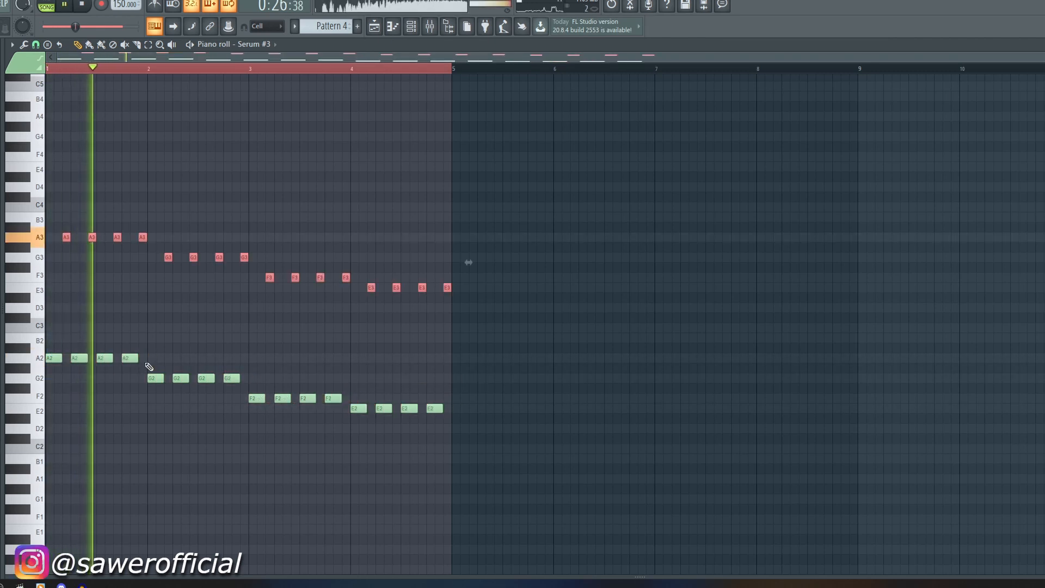
# Select all the bass notes and shorten them slightly.
pyautogui.hotkey('ctrl', 'a')
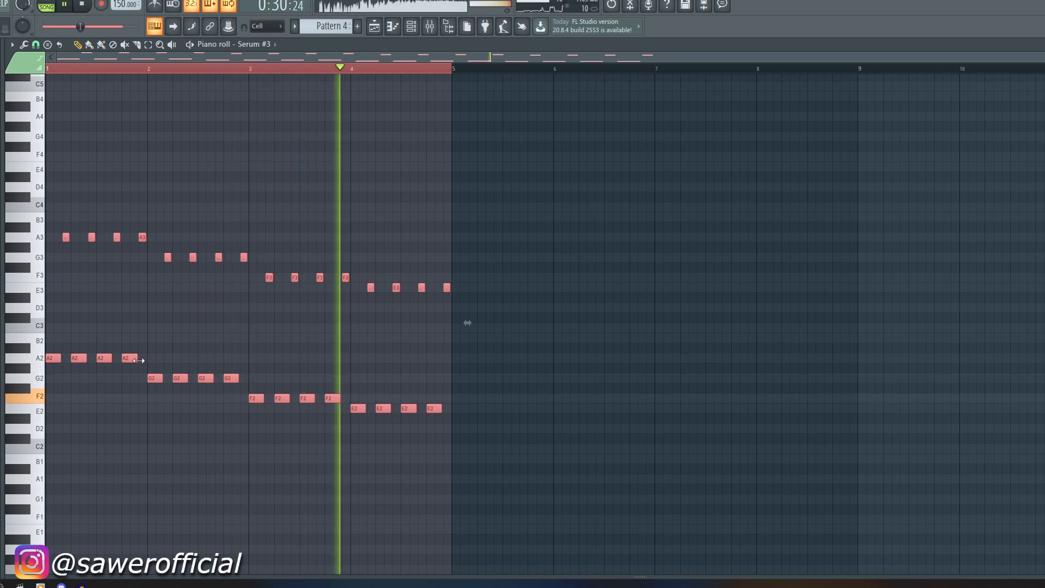
pyautogui.hotkey('ctrl', 'd')
pyautogui.hotkey('ctrl', 'a')
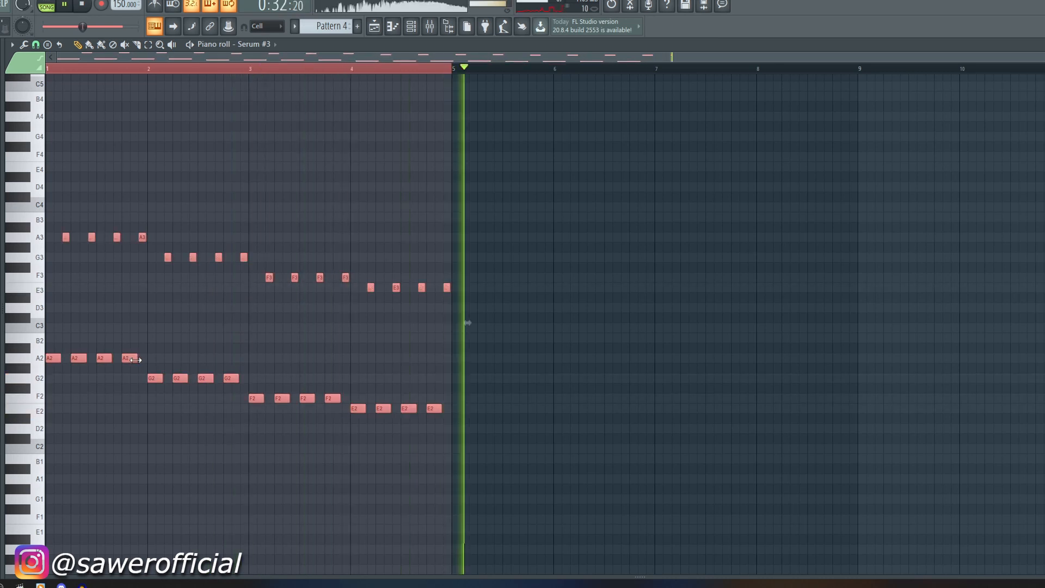
# Place a second Pattern 4 clip on Track 3 at bar 21 and restart playback from bar 17.
pyautogui.click(381, 26)
pyautogui.click(544, 152)
pyautogui.click(355, 69)
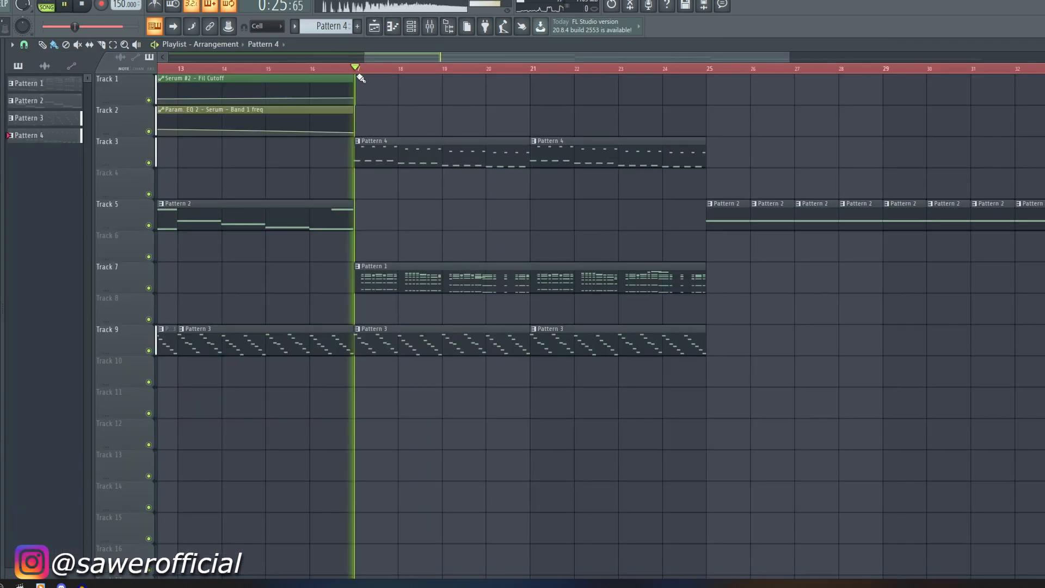
pyautogui.press('space')
# Select bars 17 to 25 as the loop range and play that section through.
pyautogui.moveTo(357, 70); pyautogui.dragTo(708, 86)
pyautogui.press('space')
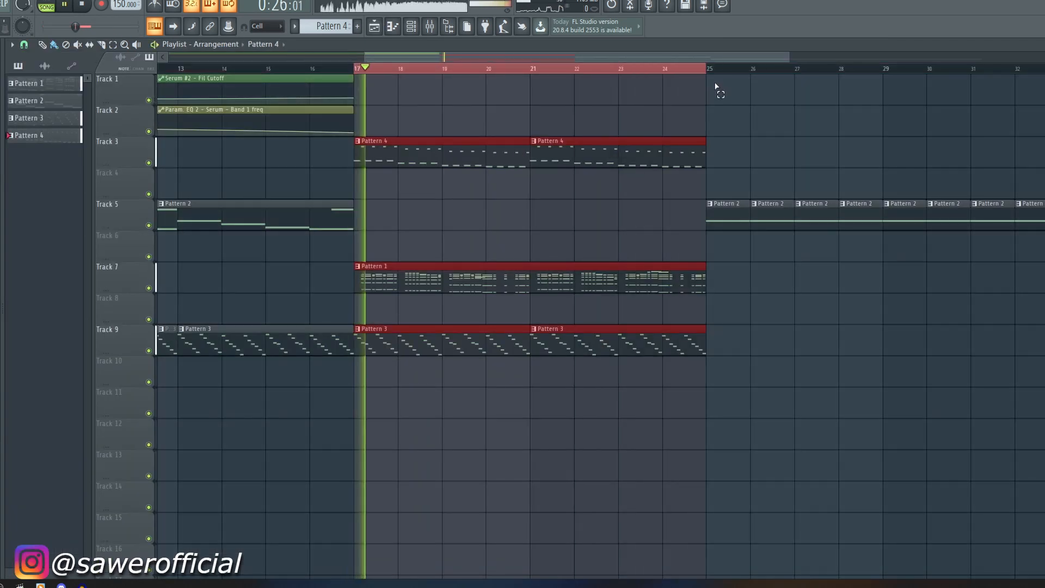
pyautogui.keyDown('ctrl'); pyautogui.click(533, 228); pyautogui.keyUp('ctrl')
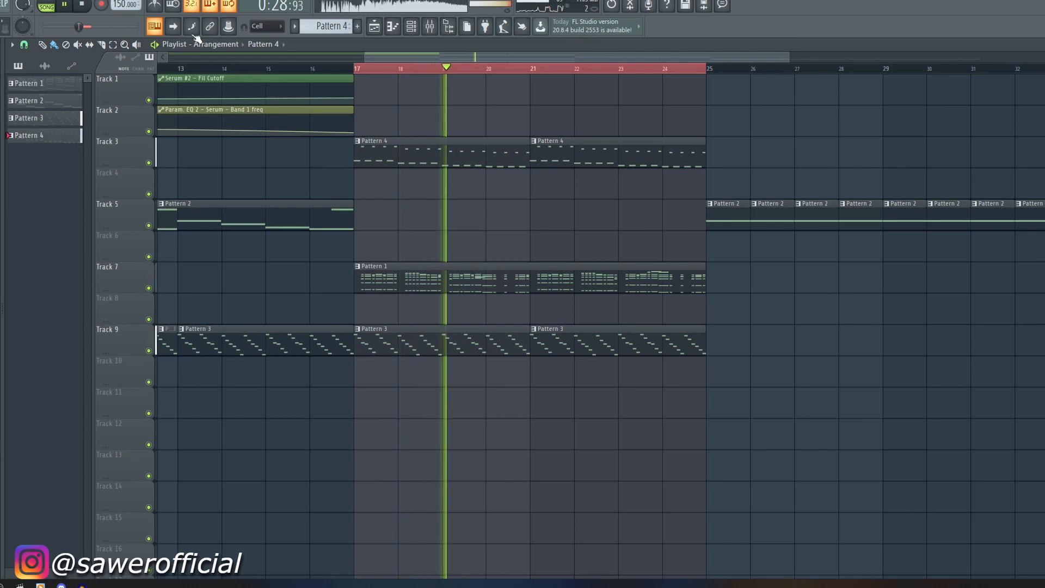
pyautogui.scroll(2, 497, 69)
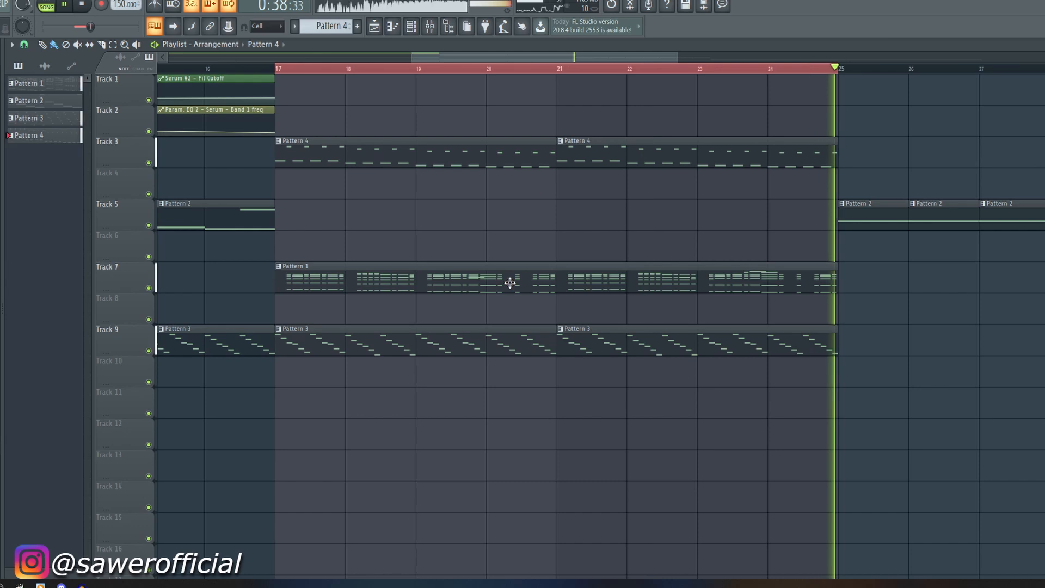
pyautogui.press('space')
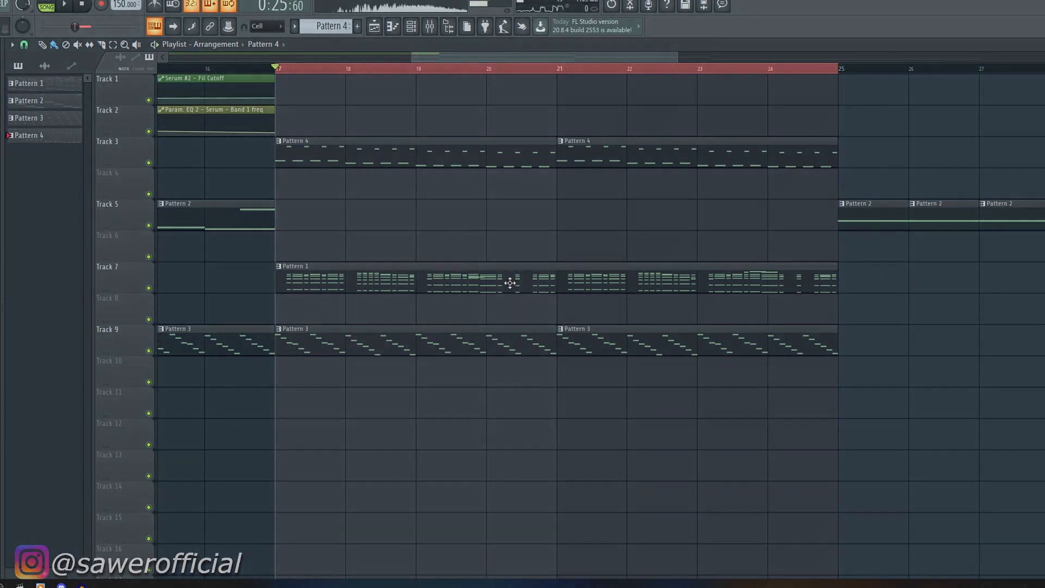